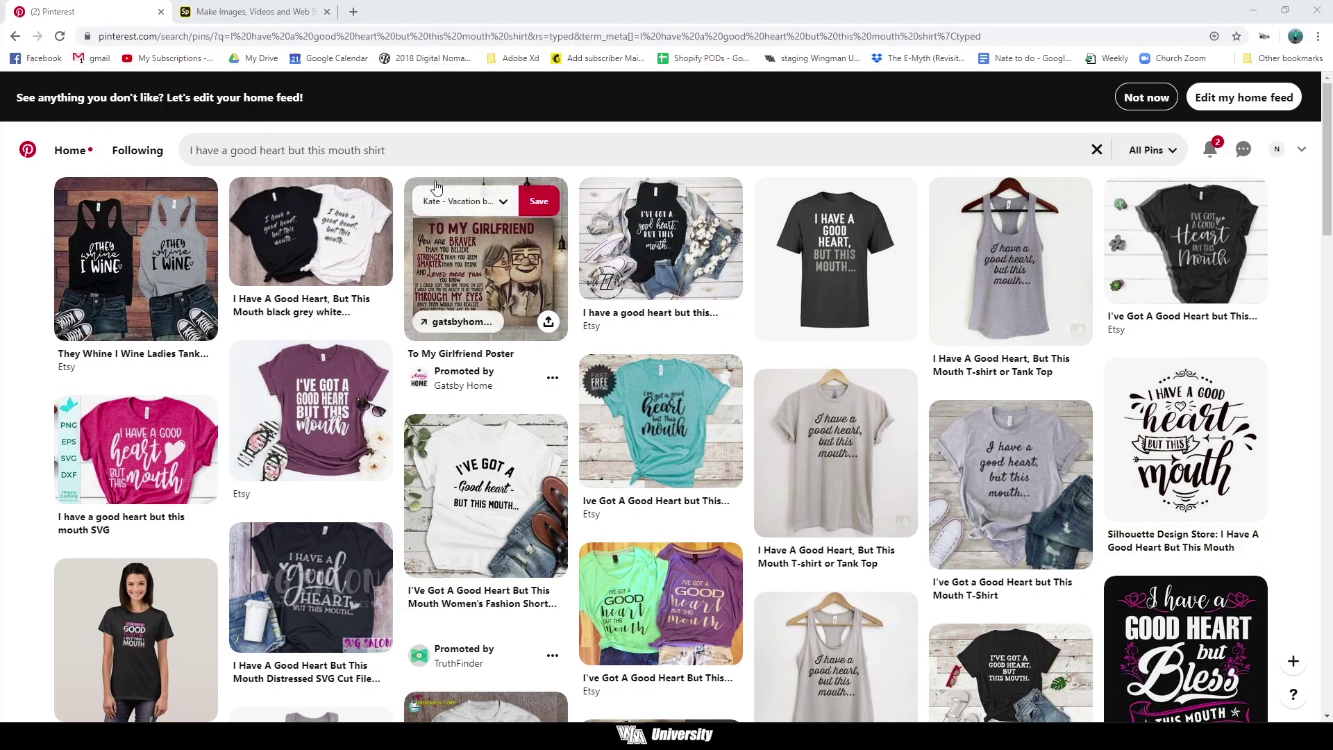
Open the white and dark shirt pins from the Pinterest results in new tabs.
left_click_drag(399, 148, 182, 153)
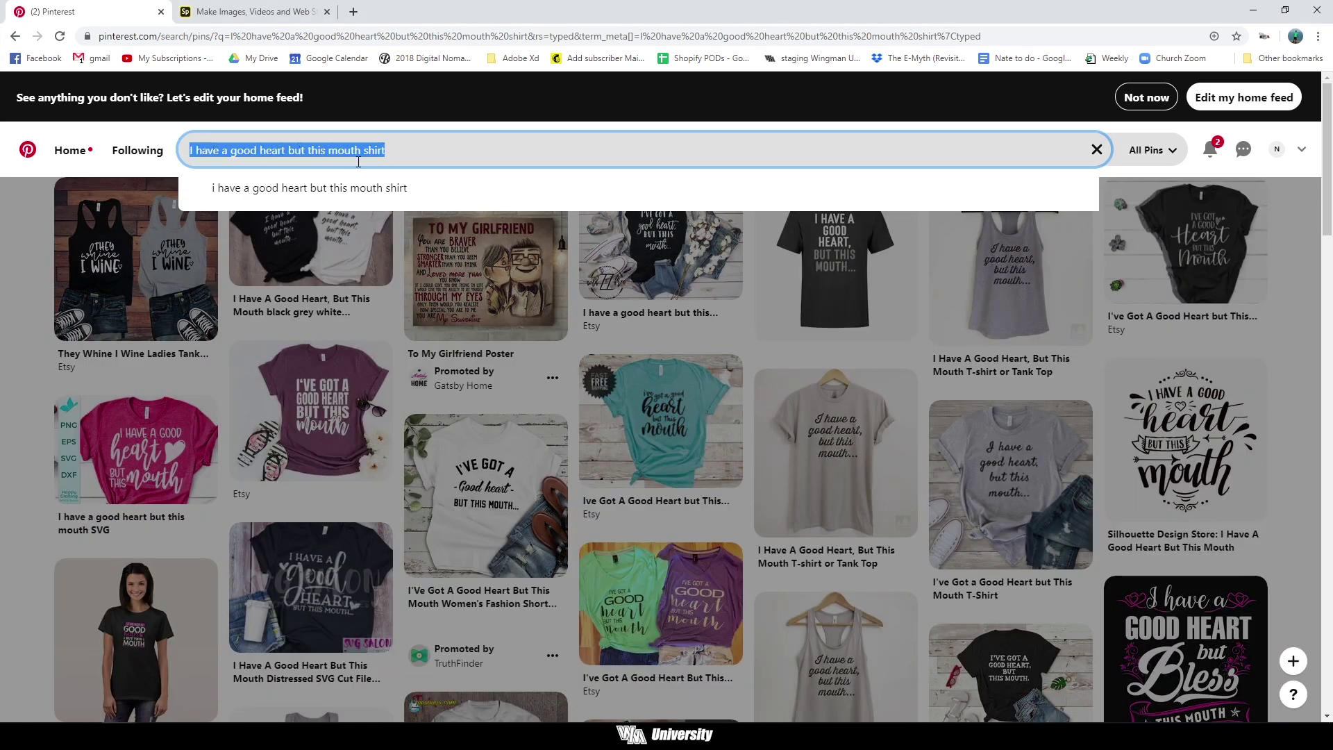
left_click(348, 288)
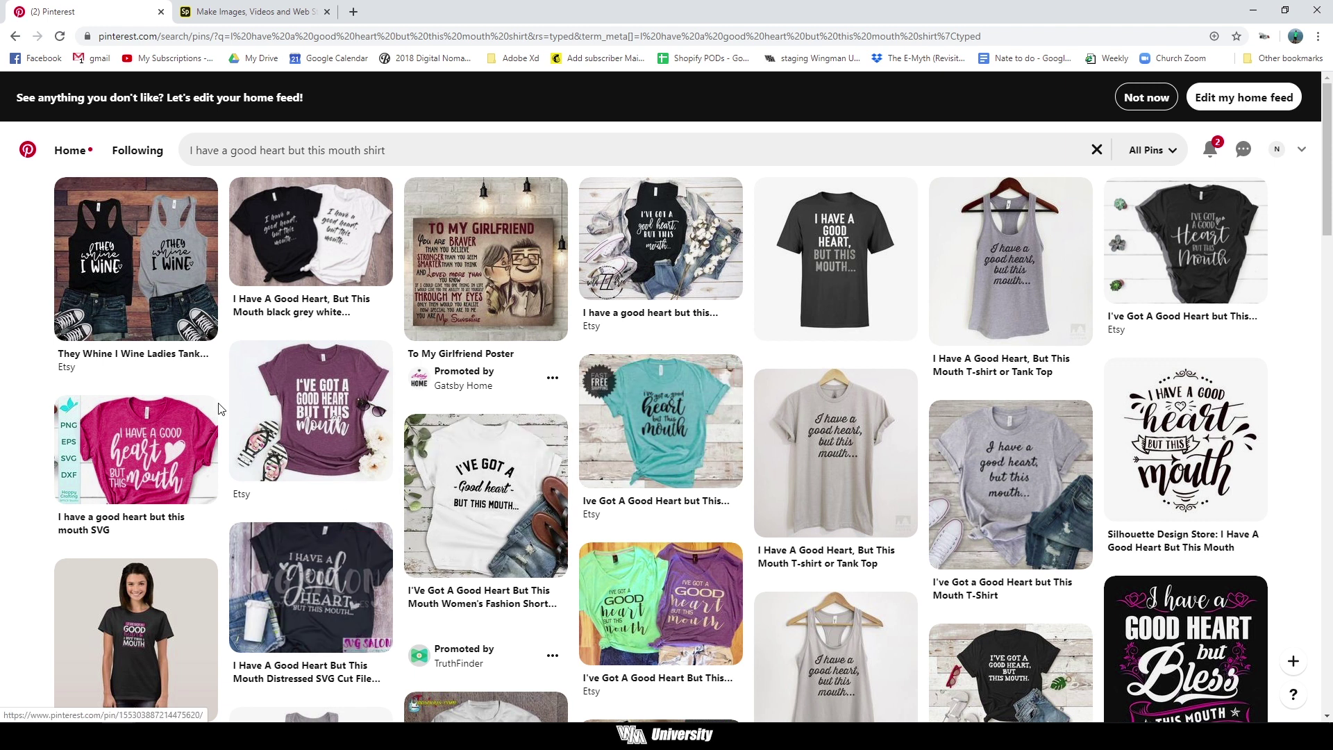
left_click(466, 490, "ctrl")
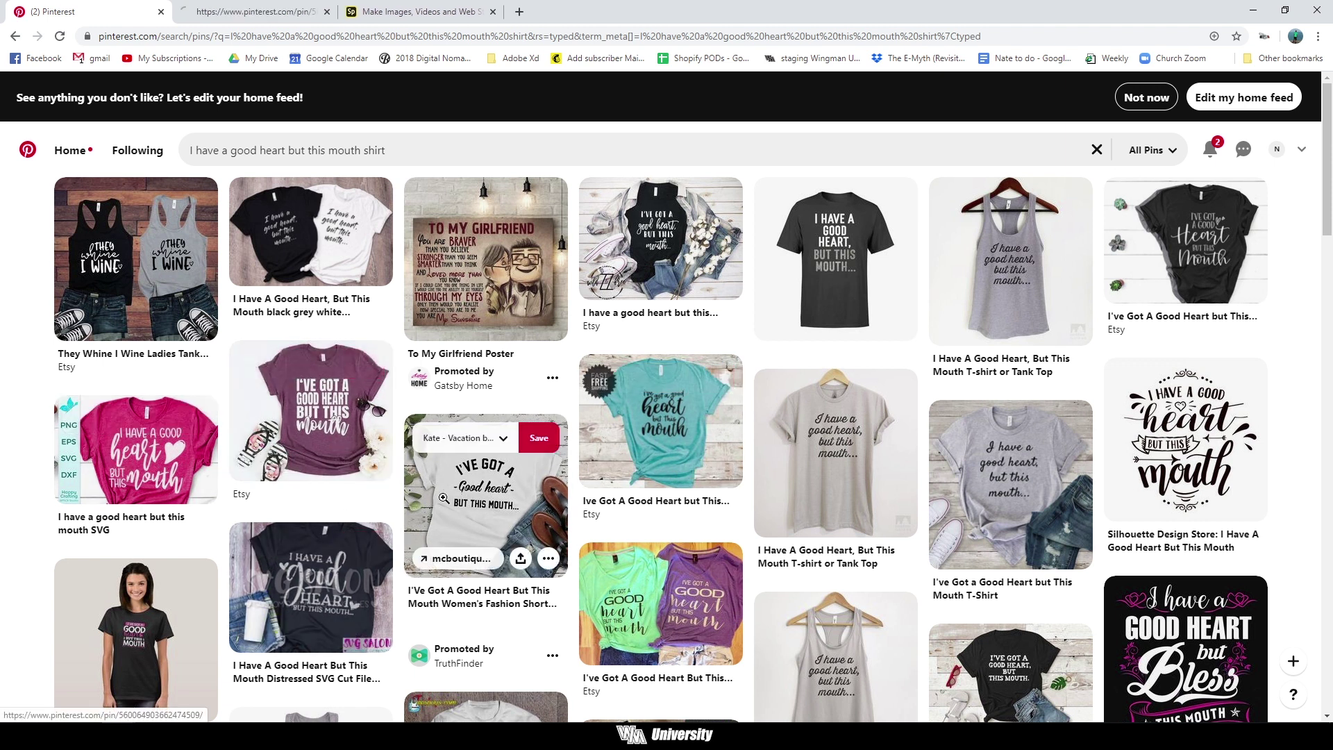
left_click(852, 255, "ctrl")
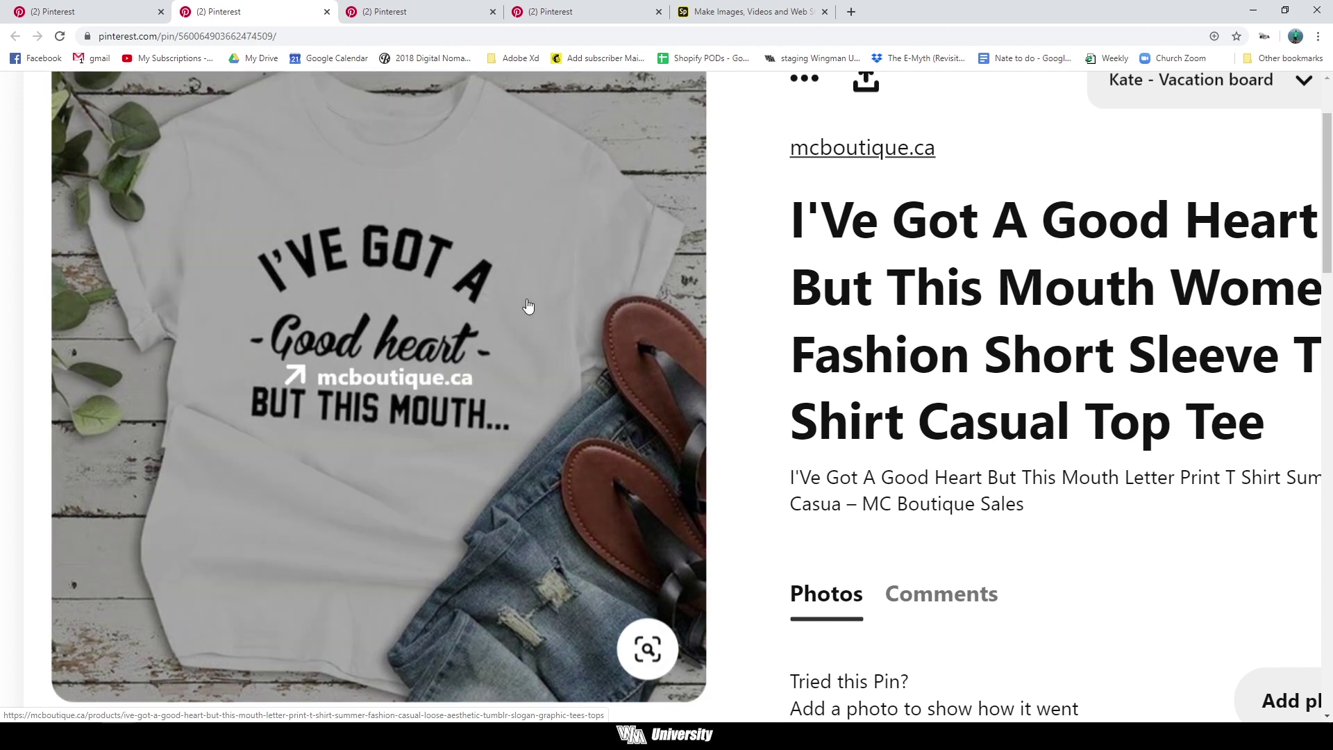
Zoom in to study the dark and purple shirt pins, then return to the Spark design.
key("ctrl+plus")
key("ctrl+plus")
key("ctrl+plus")
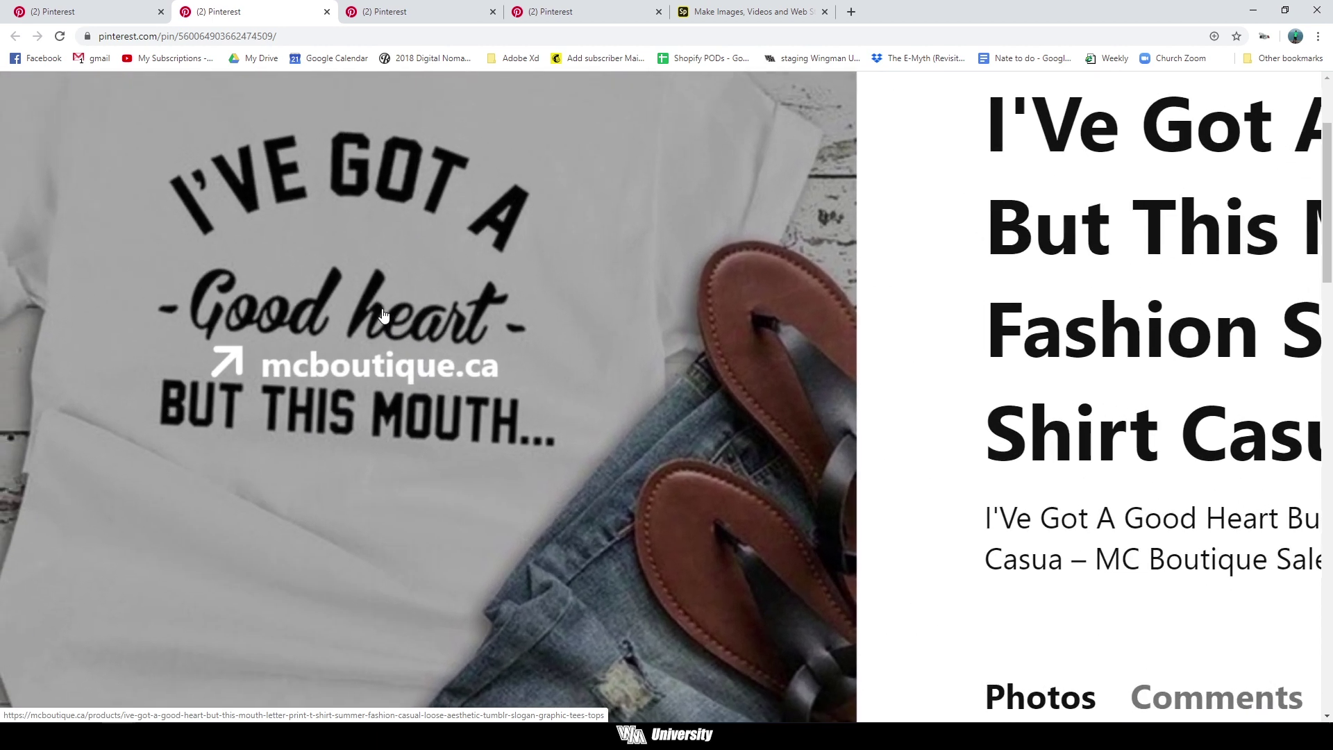
key("ctrl+plus")
left_click(431, 11)
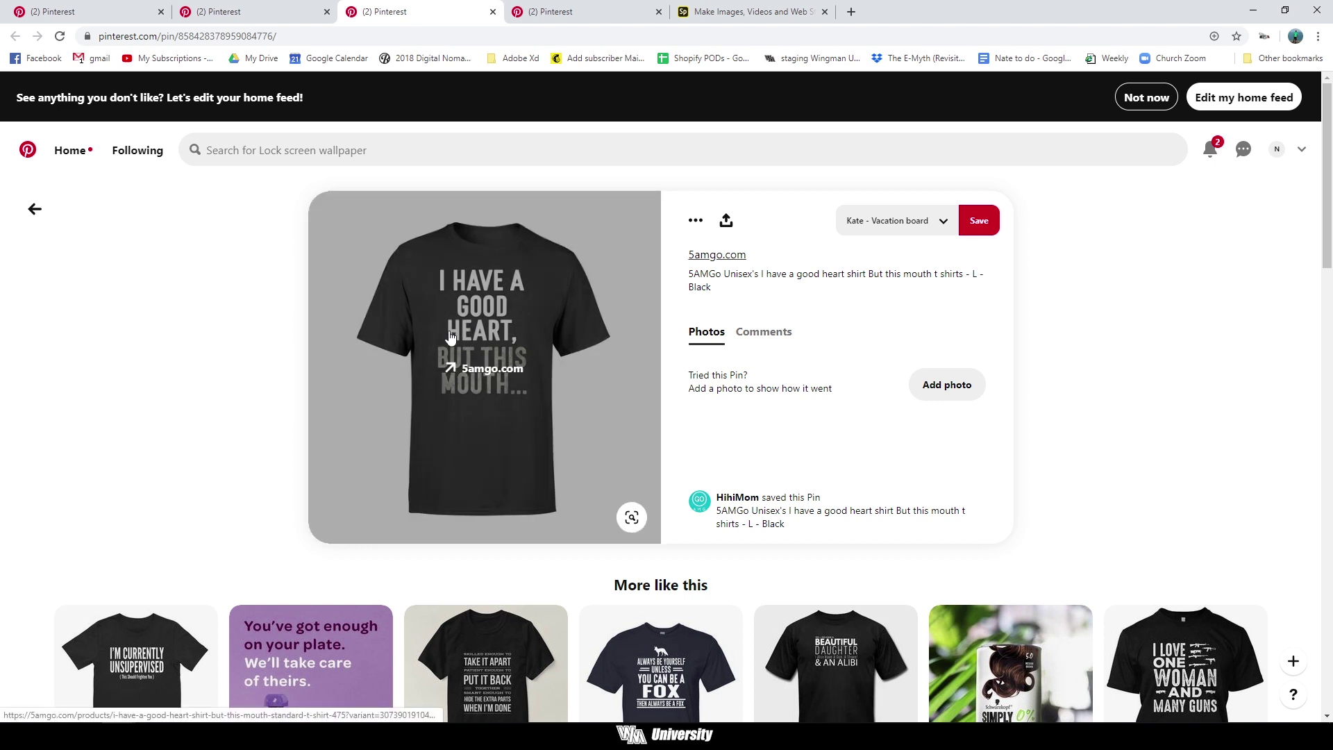
key("ctrl+Tab")
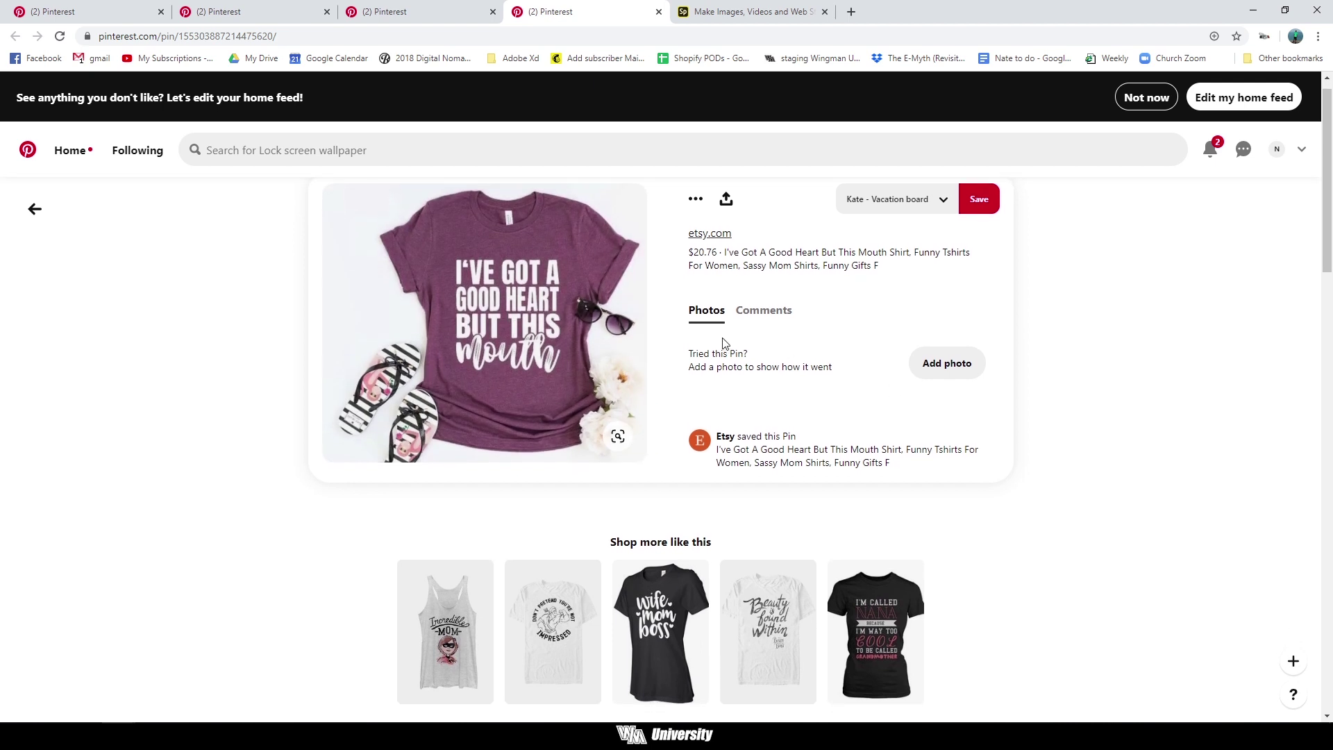
key("ctrl+plus")
key("ctrl+plus")
key("ctrl+plus")
key("ctrl+plus")
key("ctrl+plus")
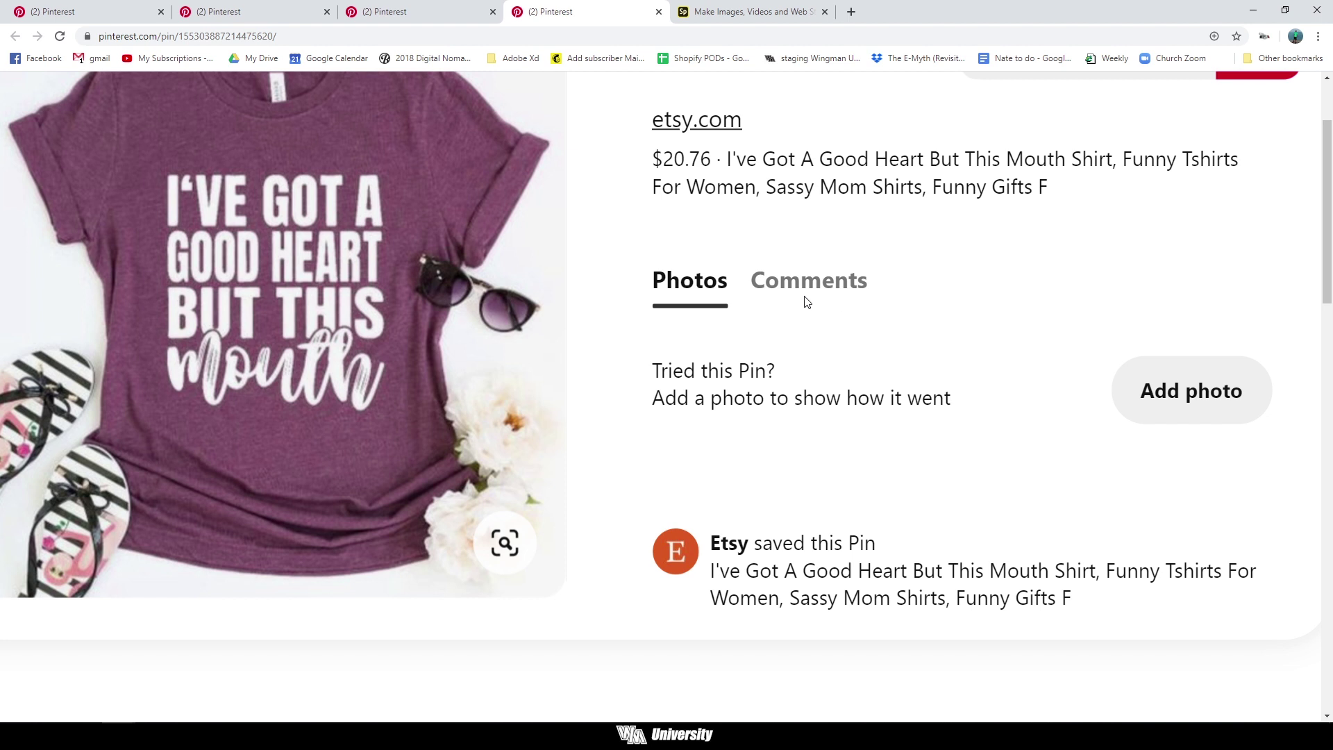
scroll(785, 284, "up", 1)
scroll(766, 369, "left", 2)
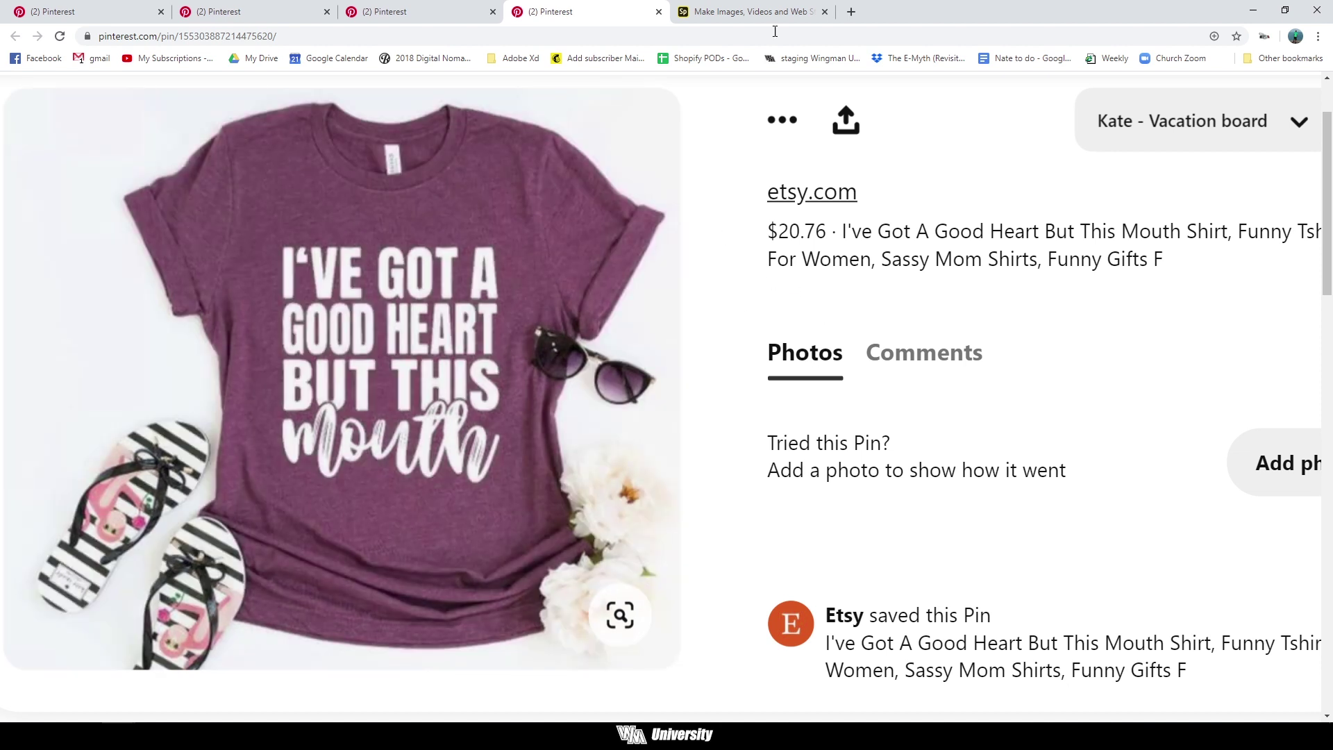
left_click(771, 10)
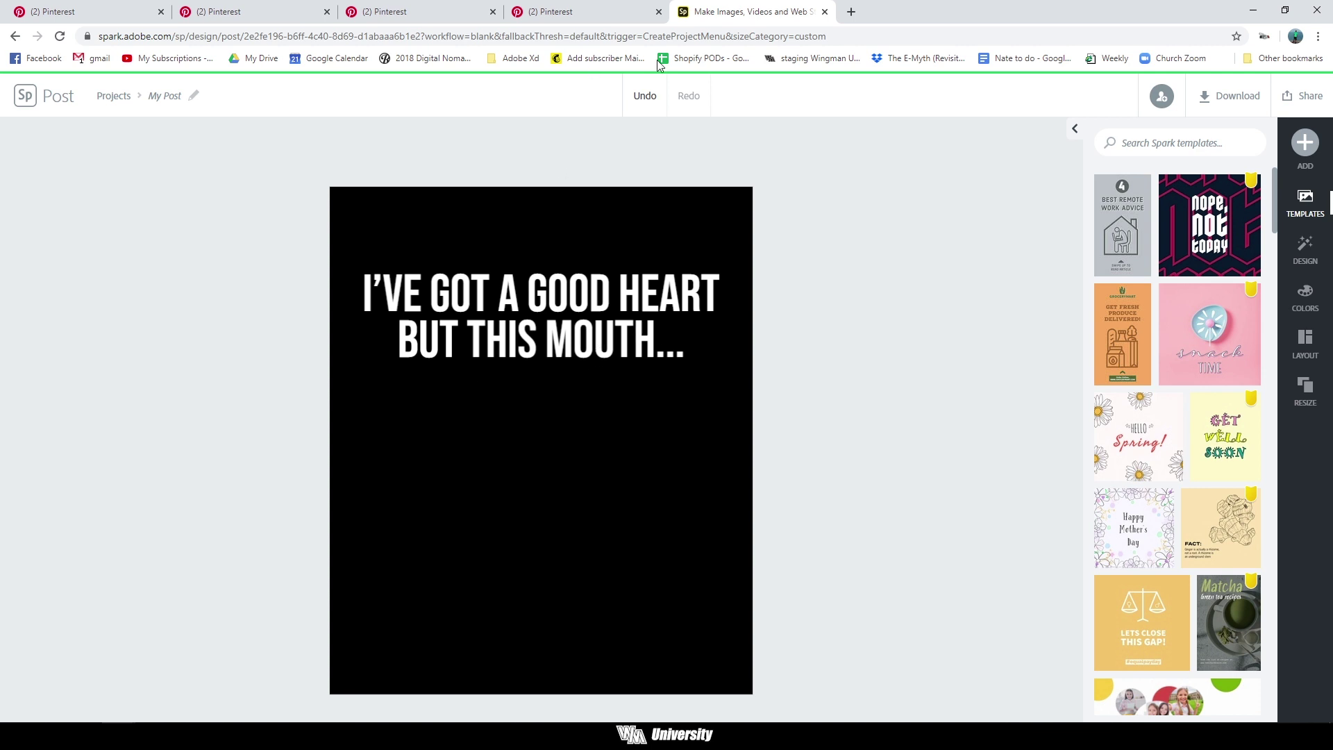
Snap the Spark editor right and a narrowed Pinterest pin window left.
left_click_drag(775, 19, 1332, 208)
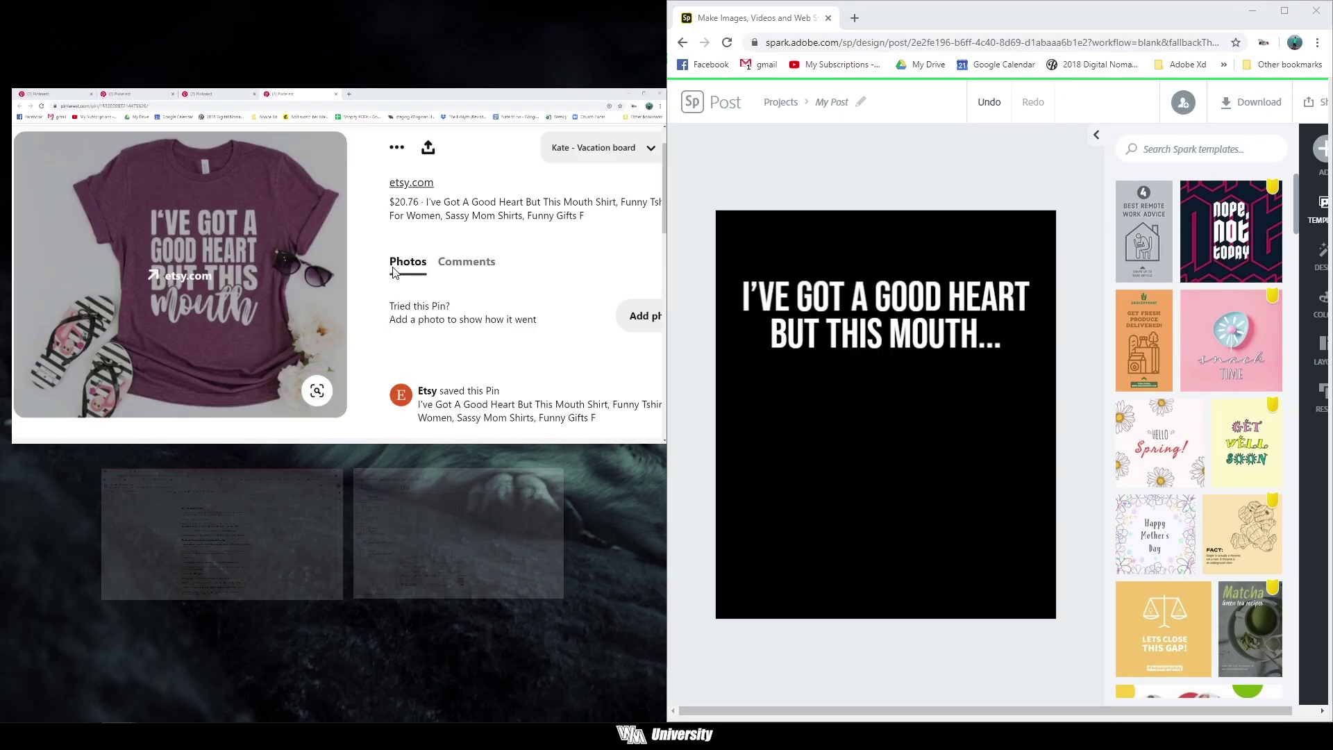
left_click(216, 242)
left_click_drag(663, 325, 285, 348)
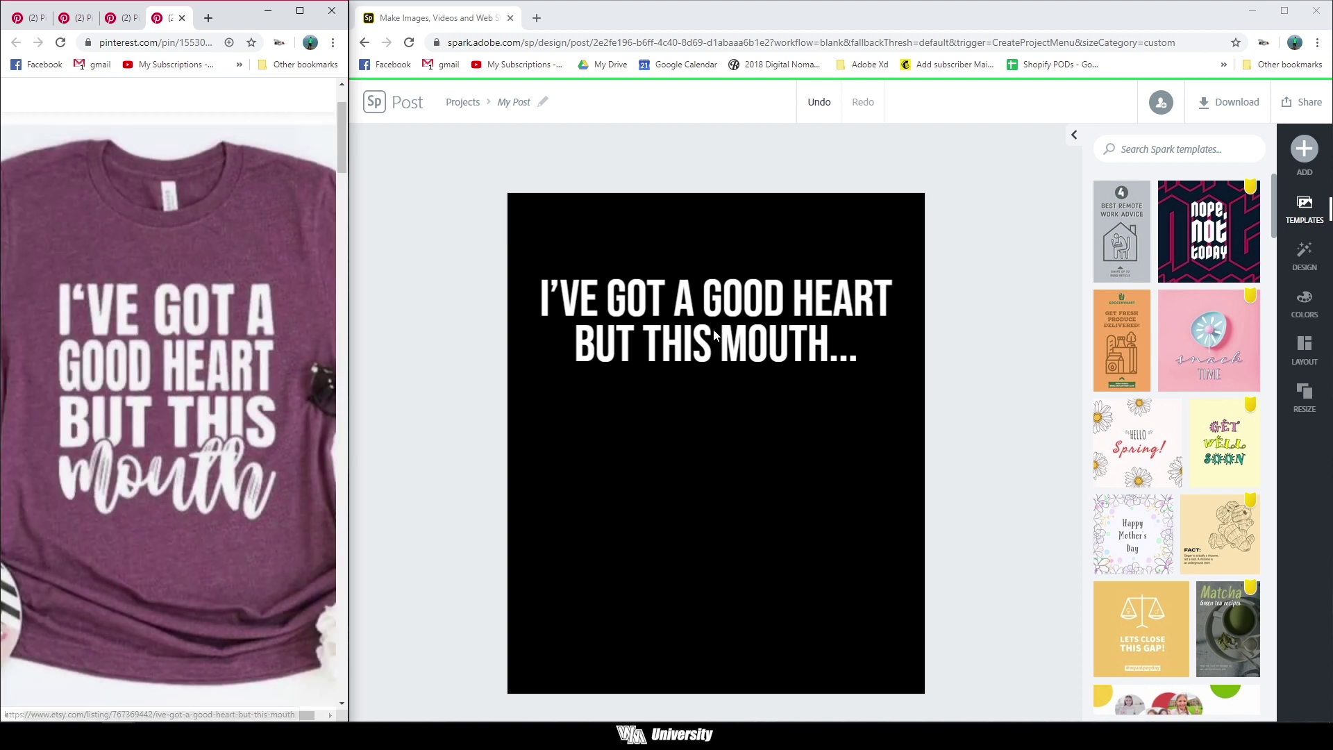
double_click(687, 312)
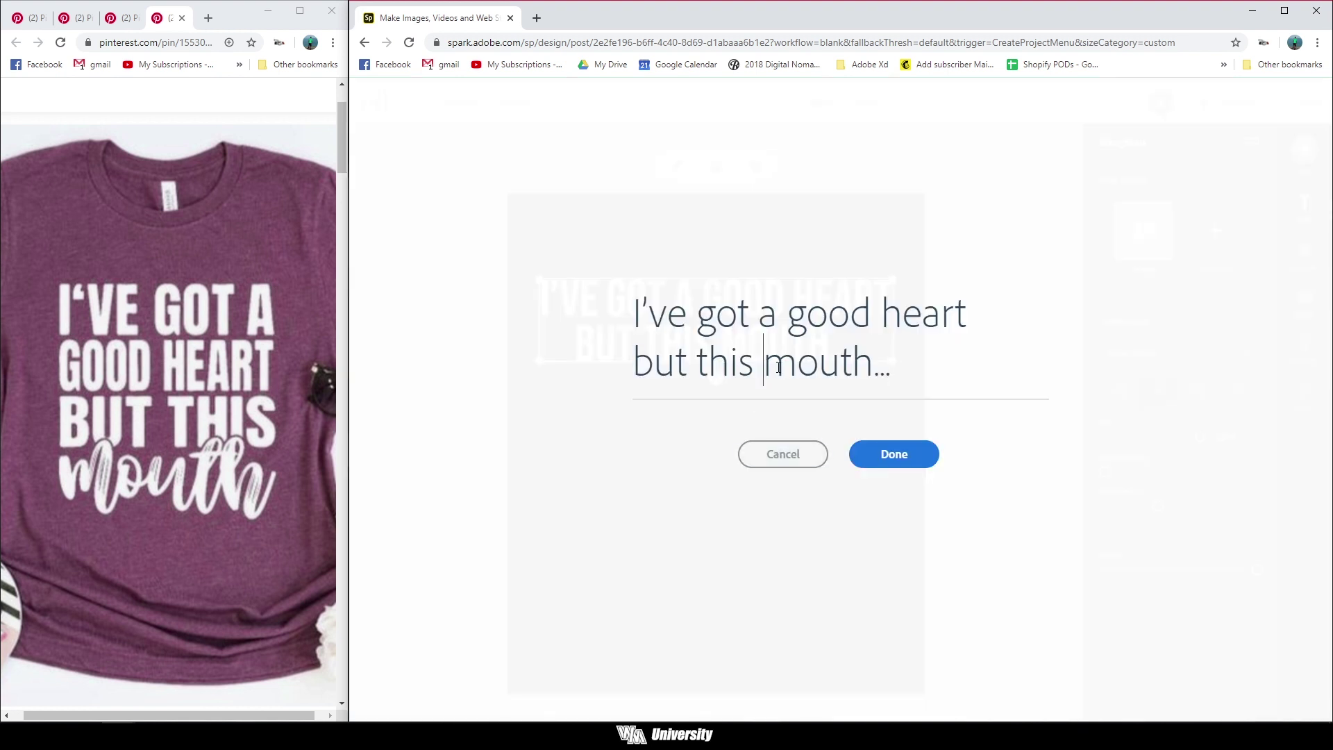
Delete 'mouth...' so the headline reads 'I've got a good heart but this'.
left_click_drag(778, 368, 894, 375)
key("BackSpace")
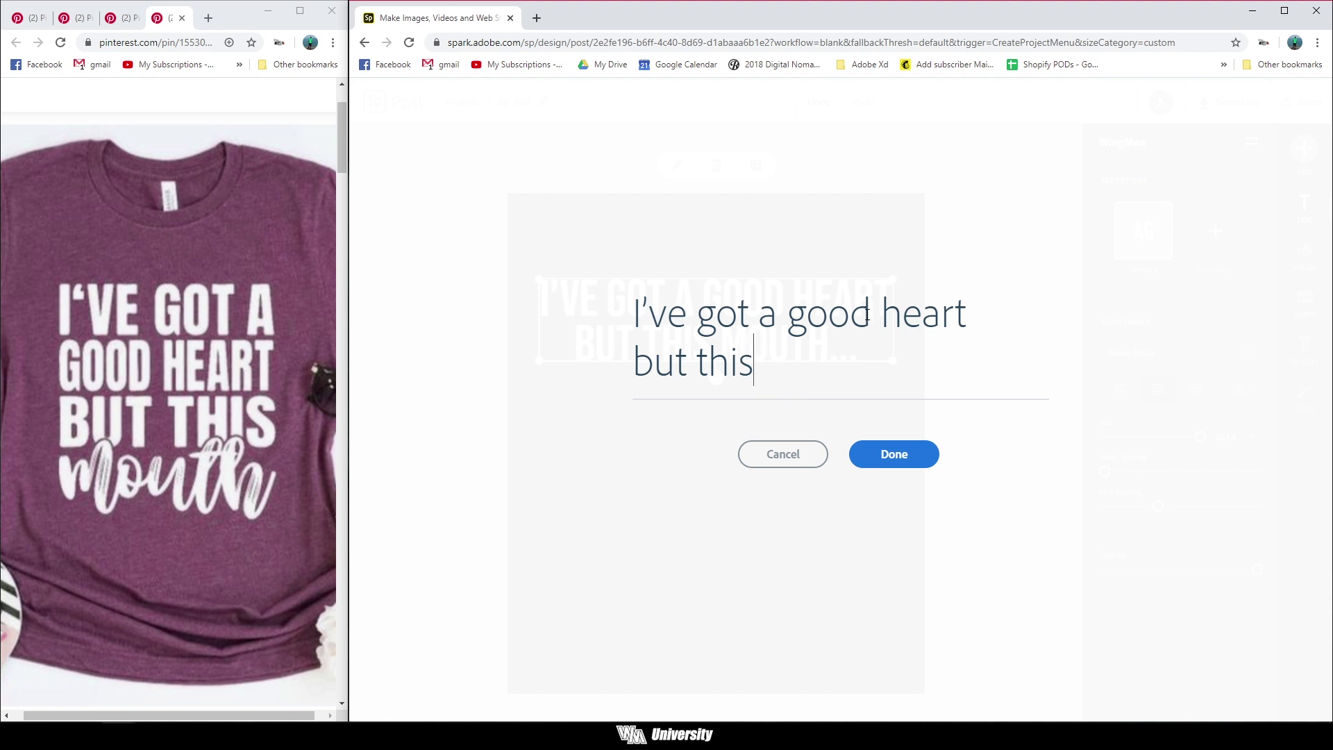
left_click(897, 454)
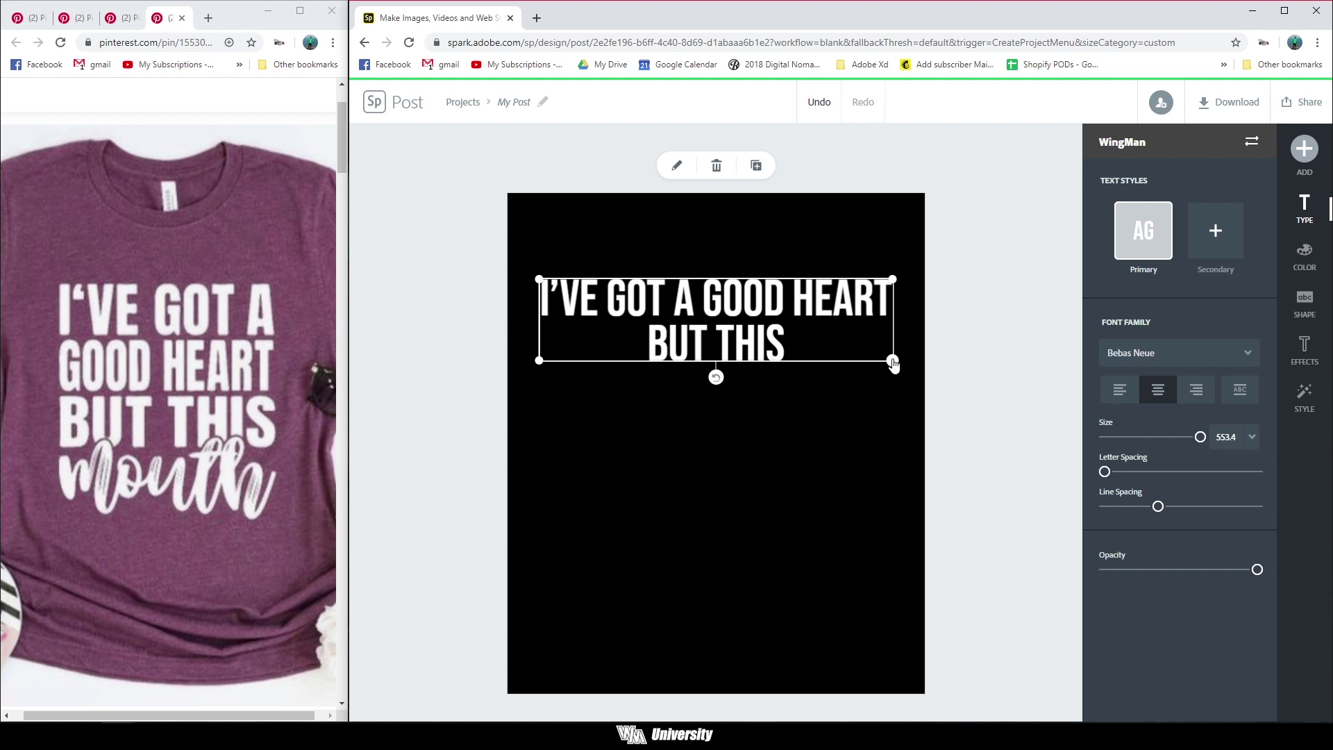
Enlarge the headline into three full-width lines, centred at the top with Capitalize & Fit.
left_click_drag(893, 361, 814, 477)
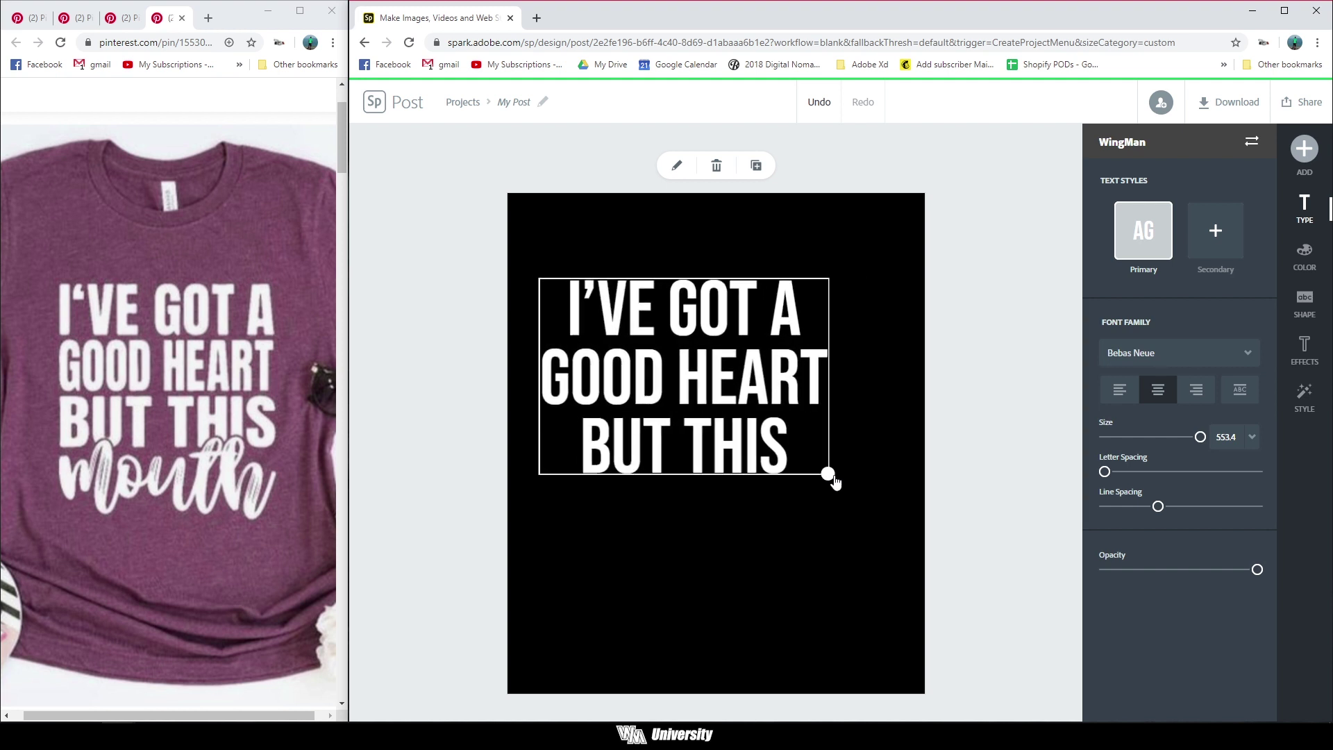
left_click_drag(835, 482, 852, 497)
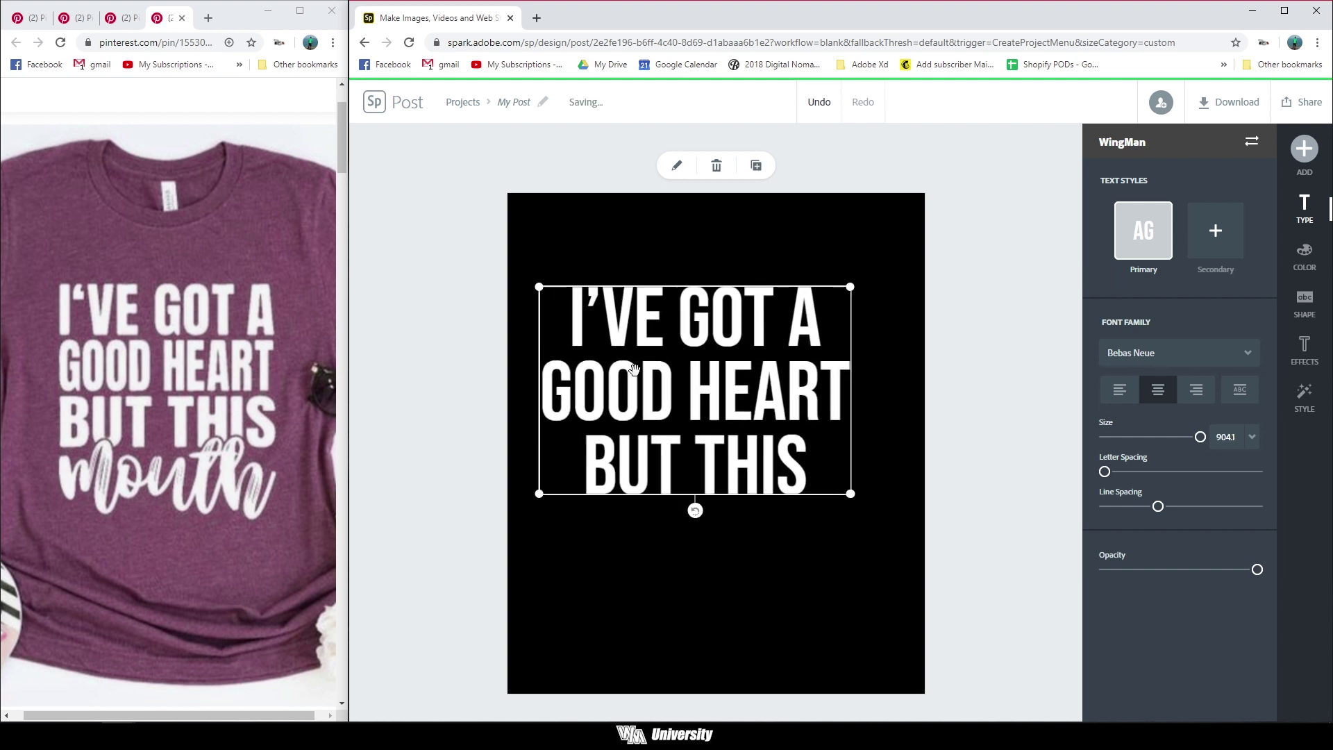
left_click_drag(634, 369, 664, 298)
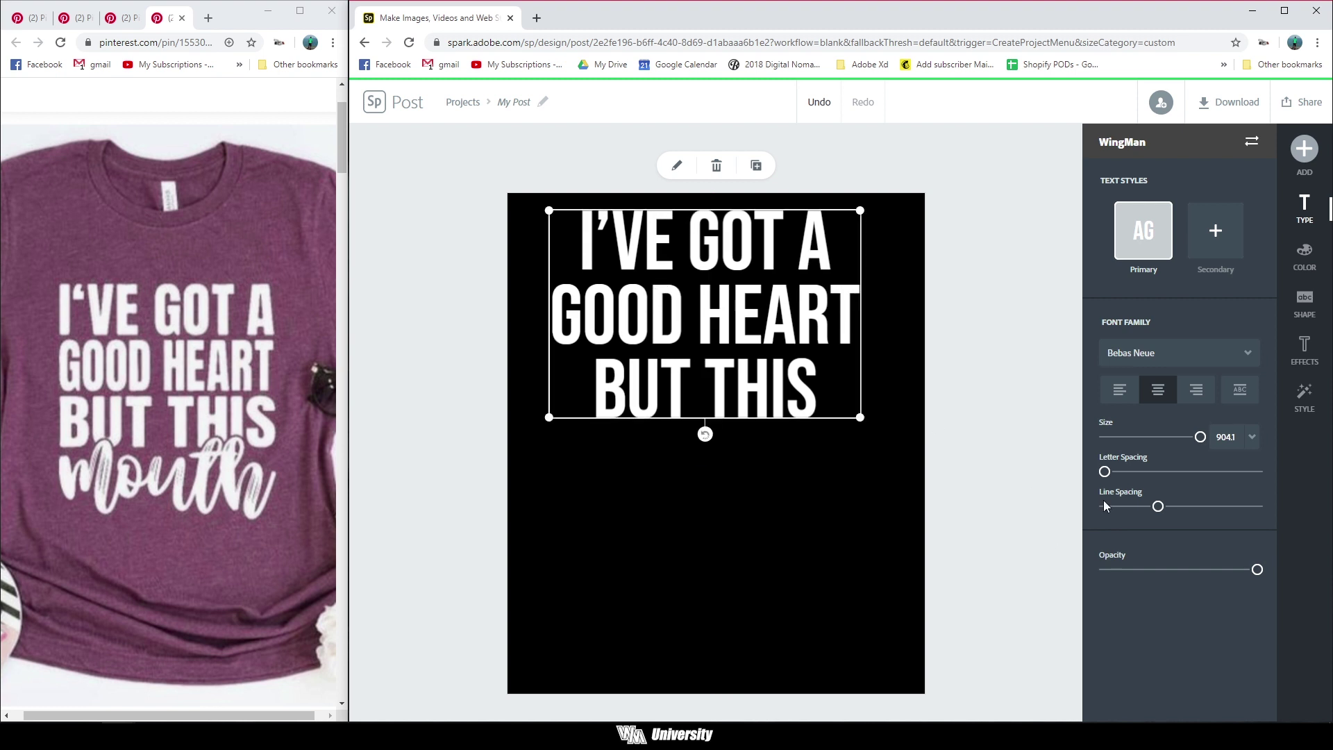
left_click(1243, 396)
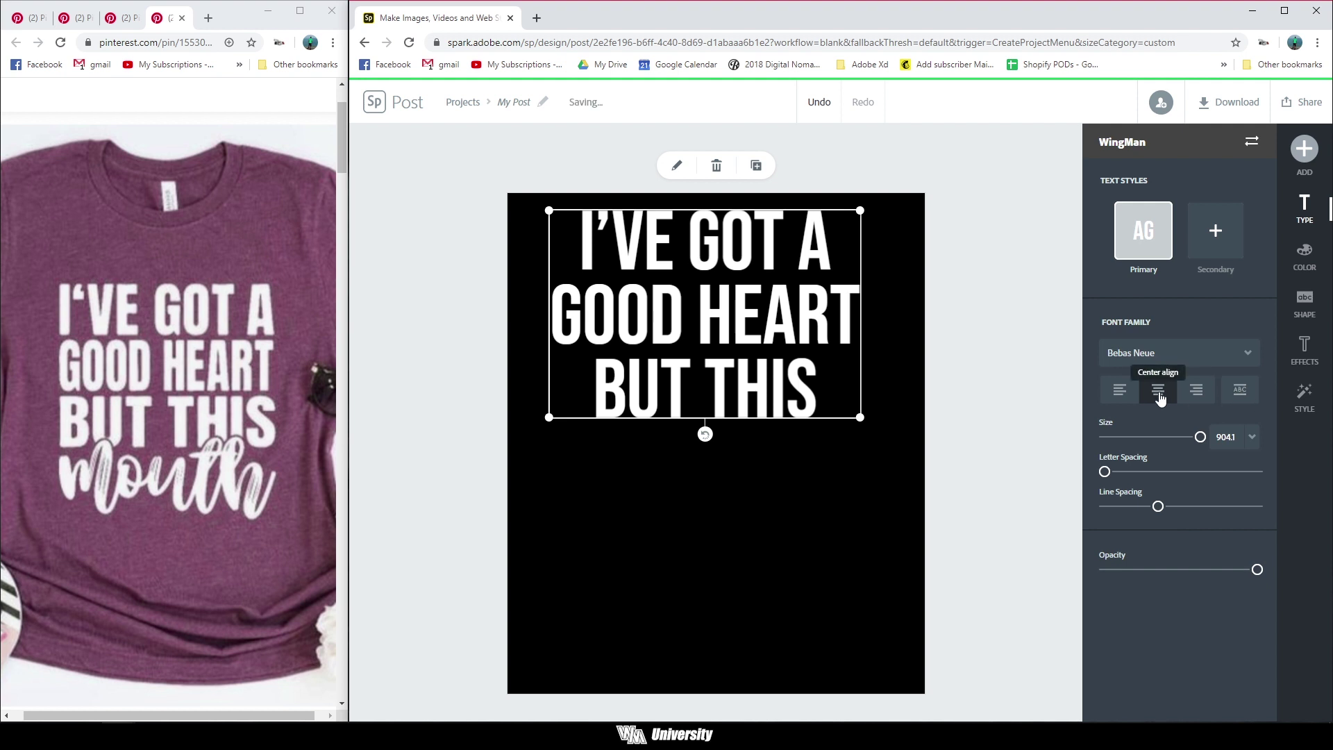
left_click(1239, 394)
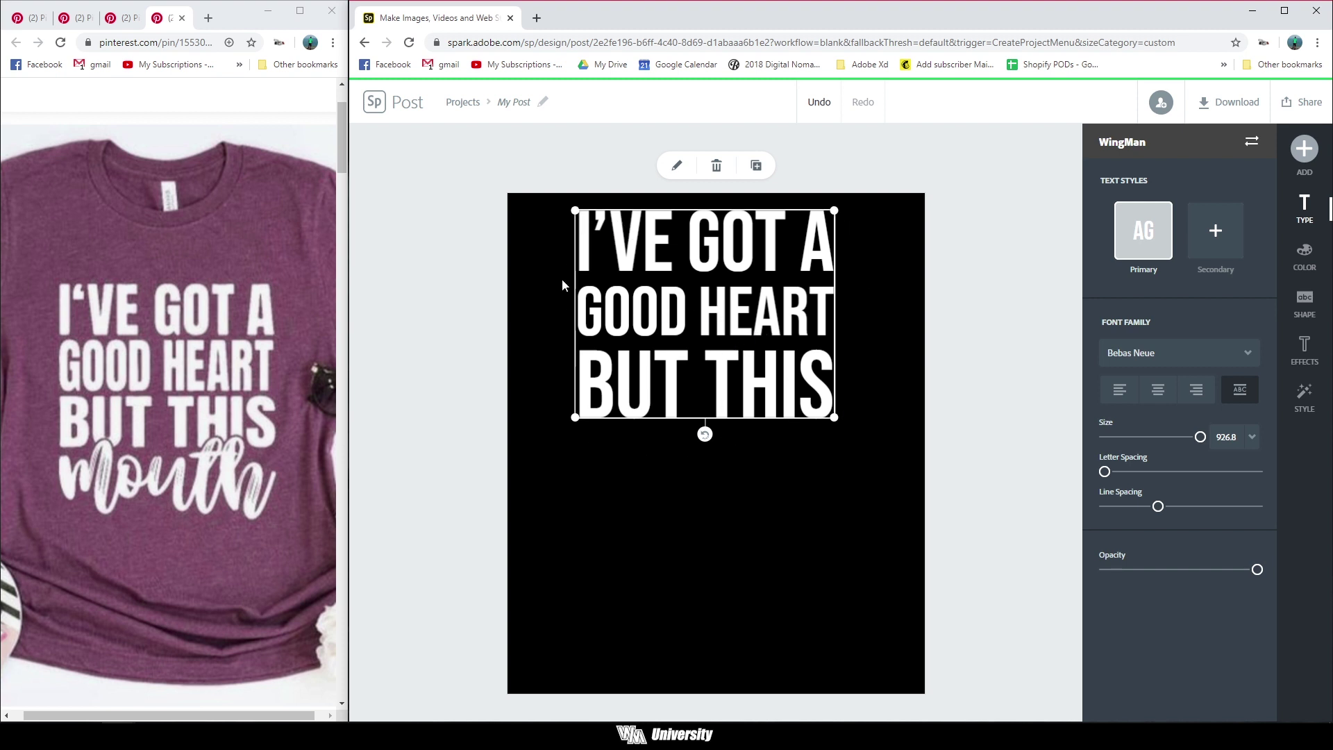
left_click_drag(688, 296, 701, 297)
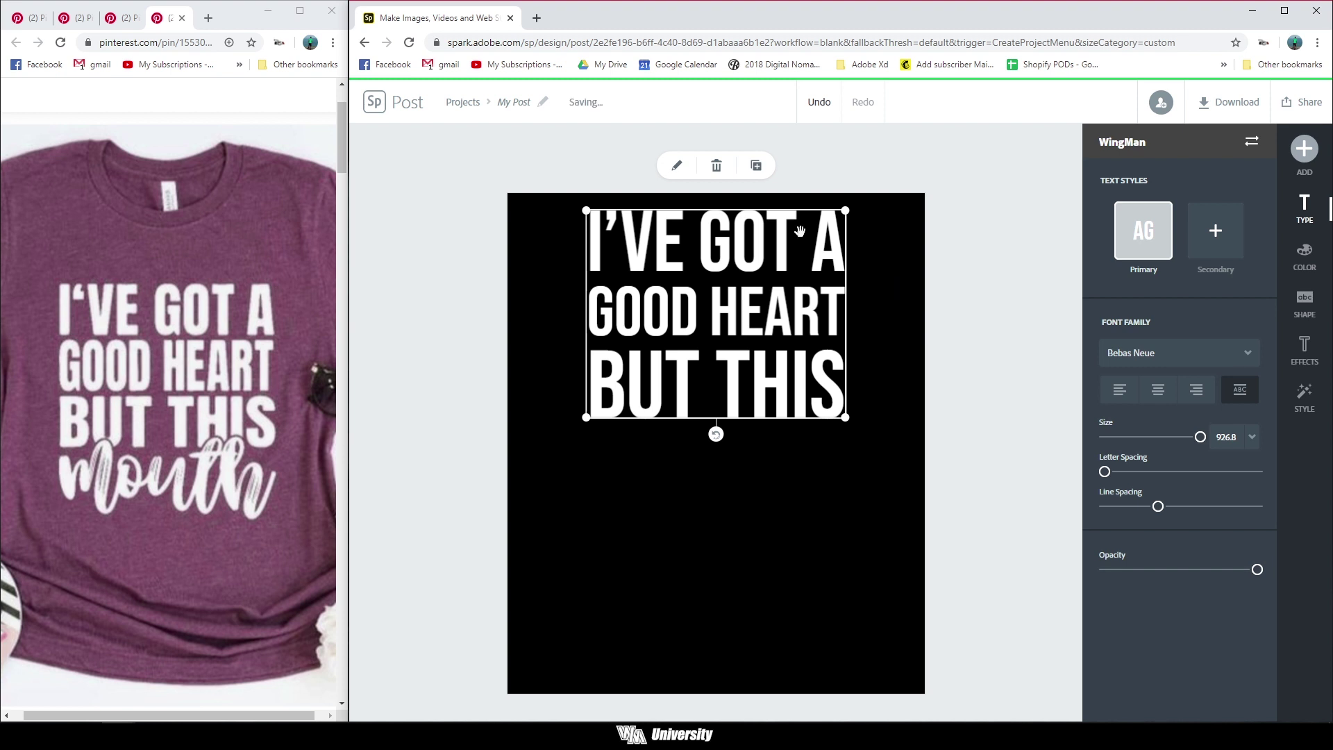
left_click(1305, 149)
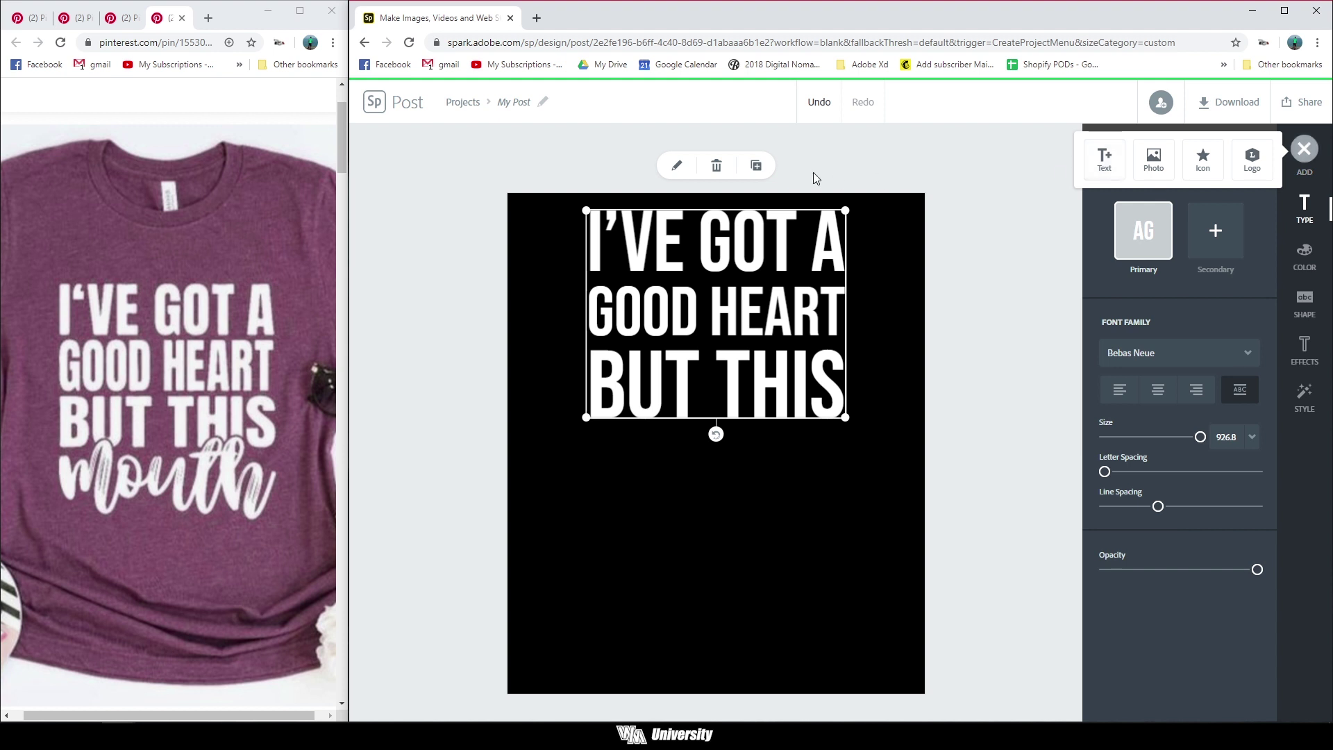
Duplicate the headline, place the copy below, and change its text to 'mouth...'.
left_click(756, 166)
left_click_drag(757, 277, 751, 497)
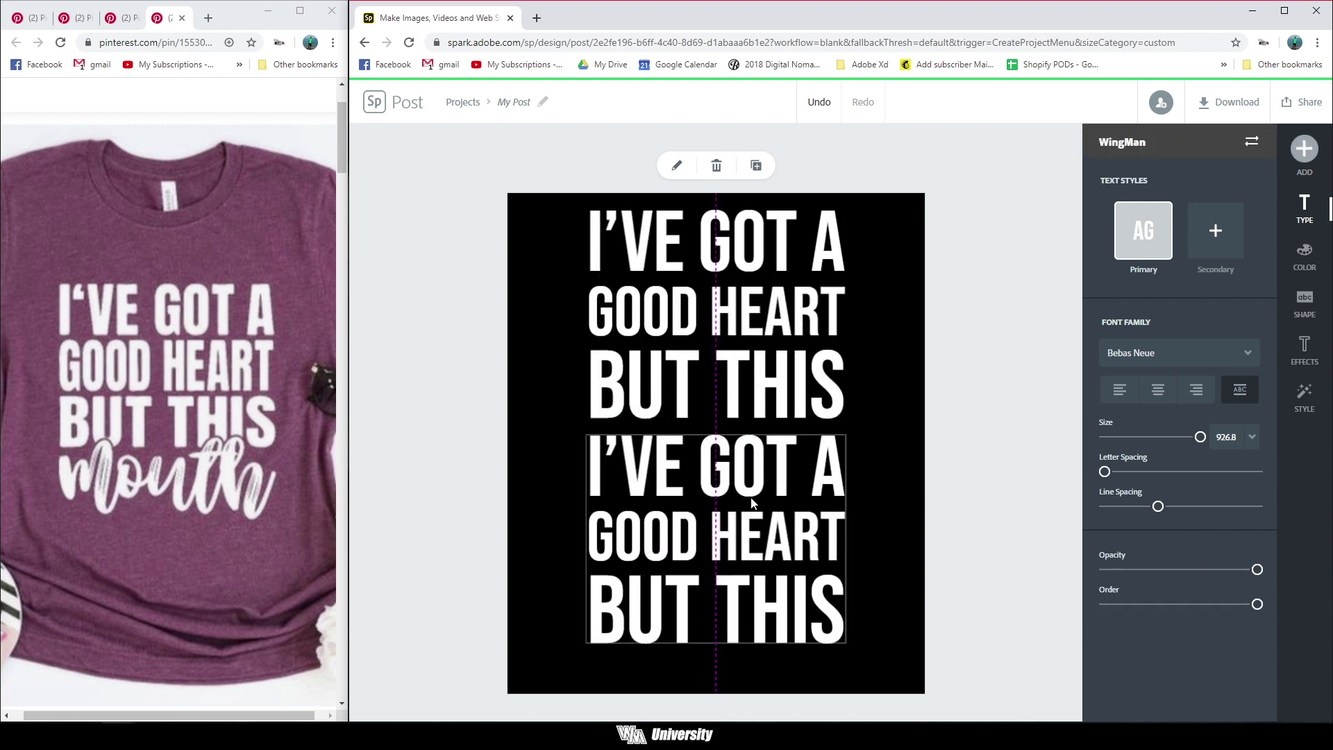
double_click(752, 498)
left_click_drag(822, 377, 567, 296)
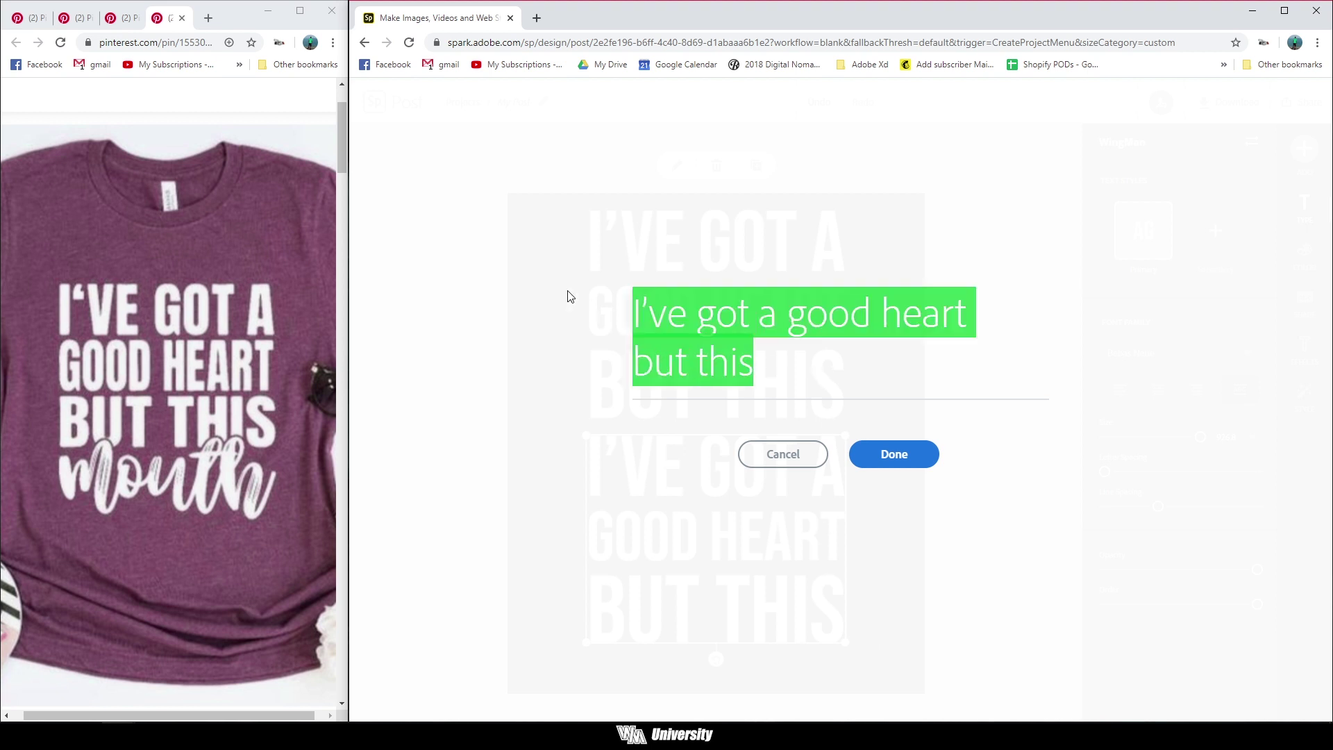
type("mouth...")
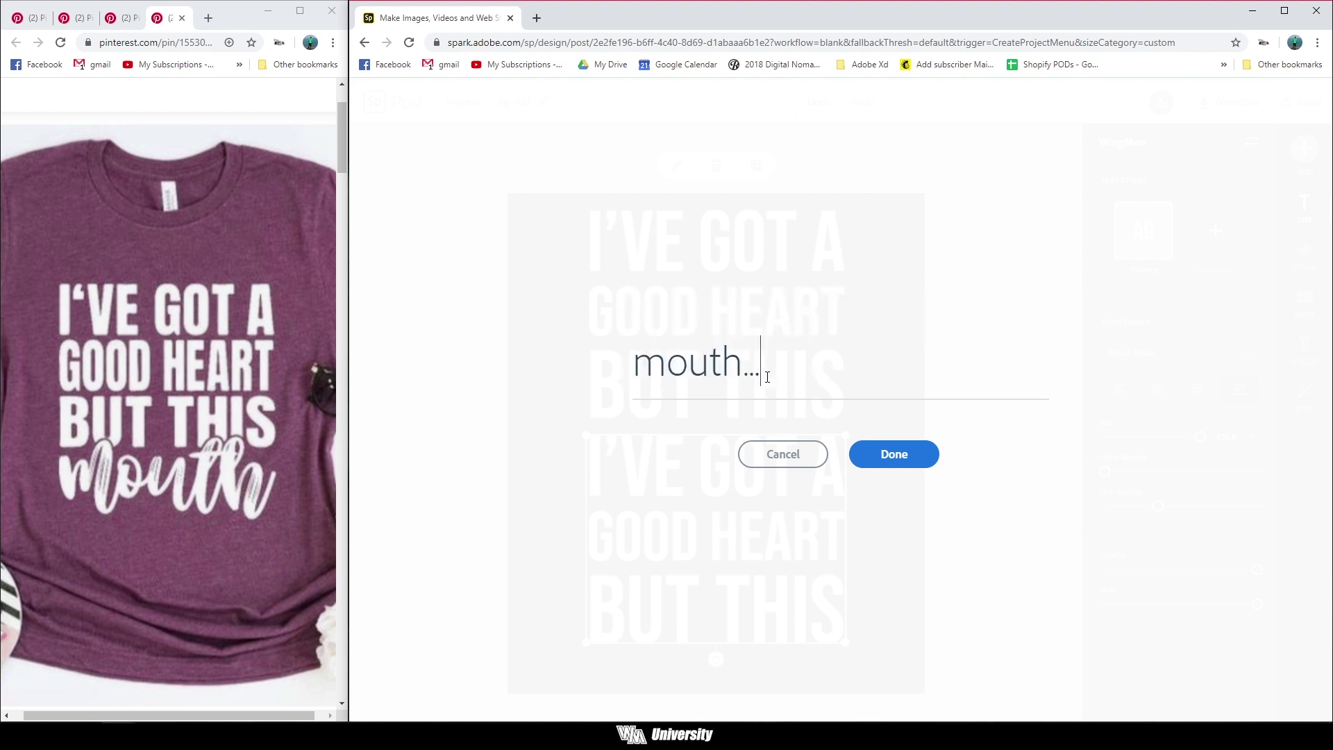
left_click(899, 457)
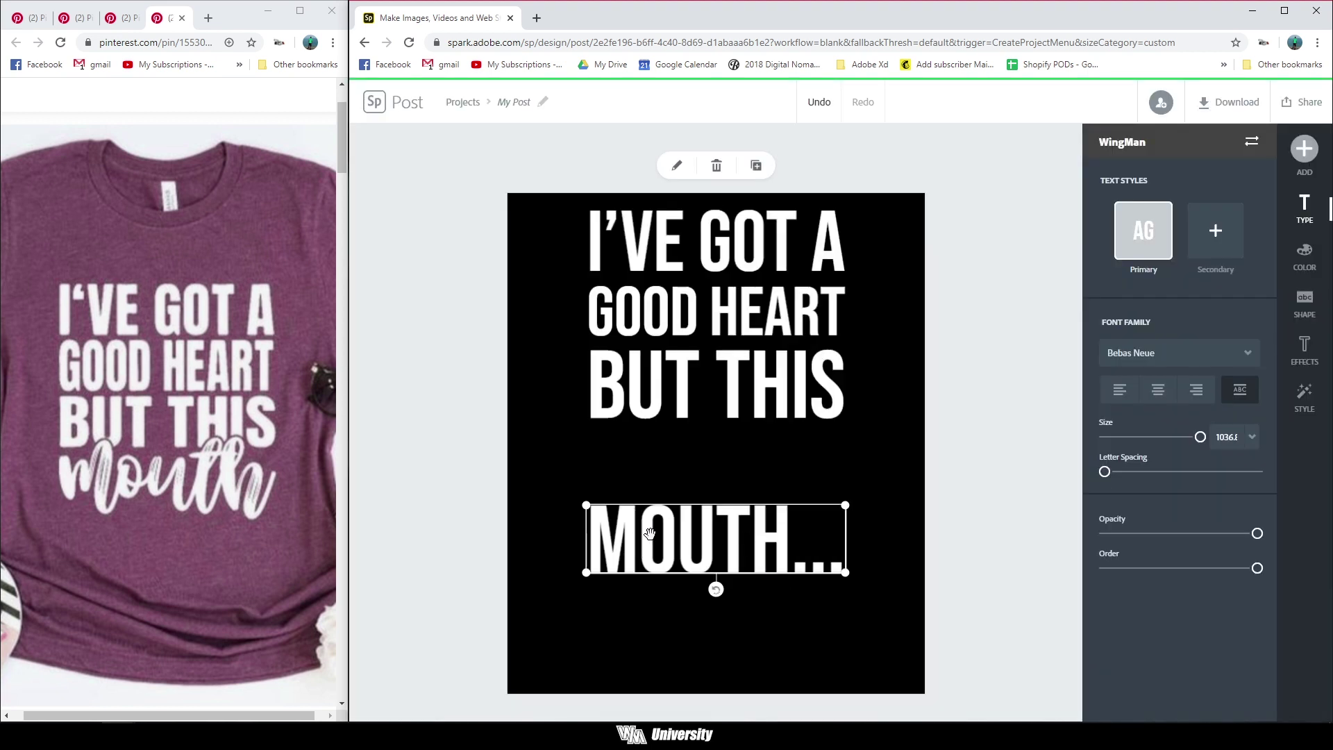
Set the 'Mouth...' line in a script font.
left_click(1163, 362)
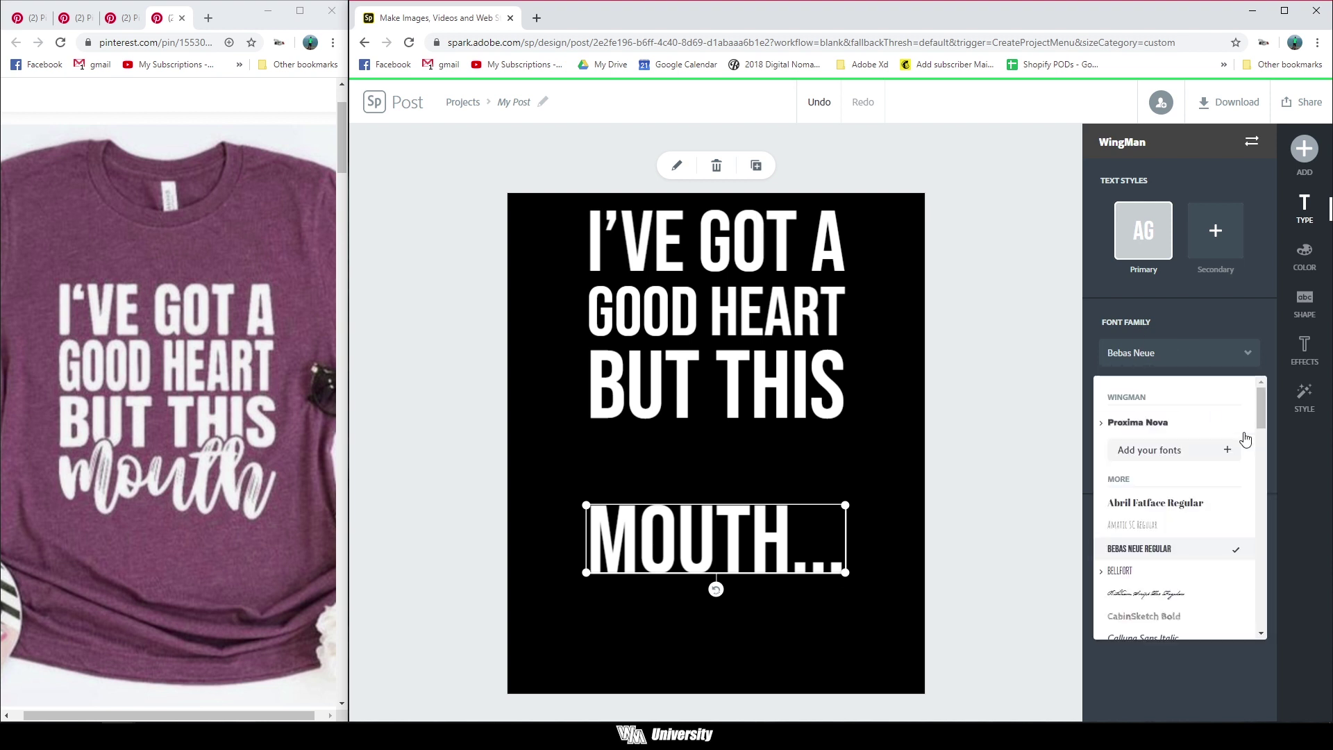
left_click(1146, 431)
left_click(491, 221)
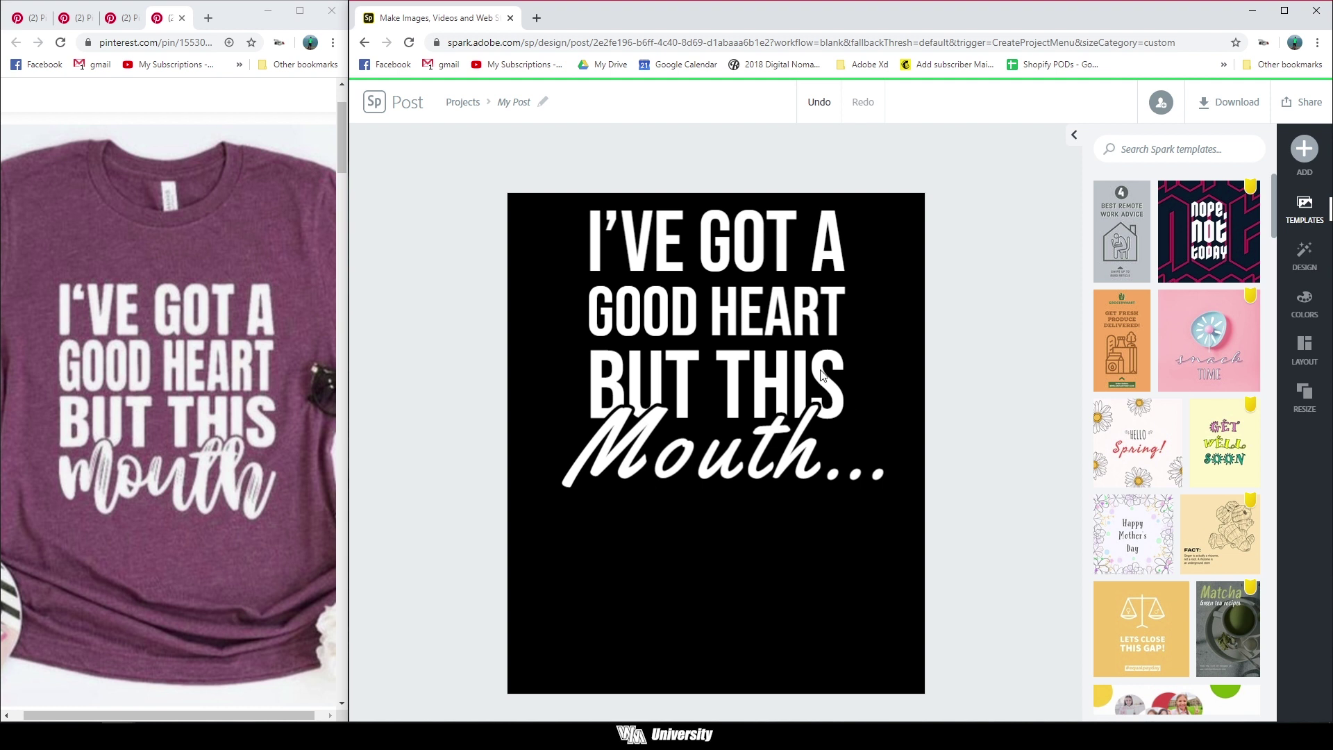
left_click(122, 18)
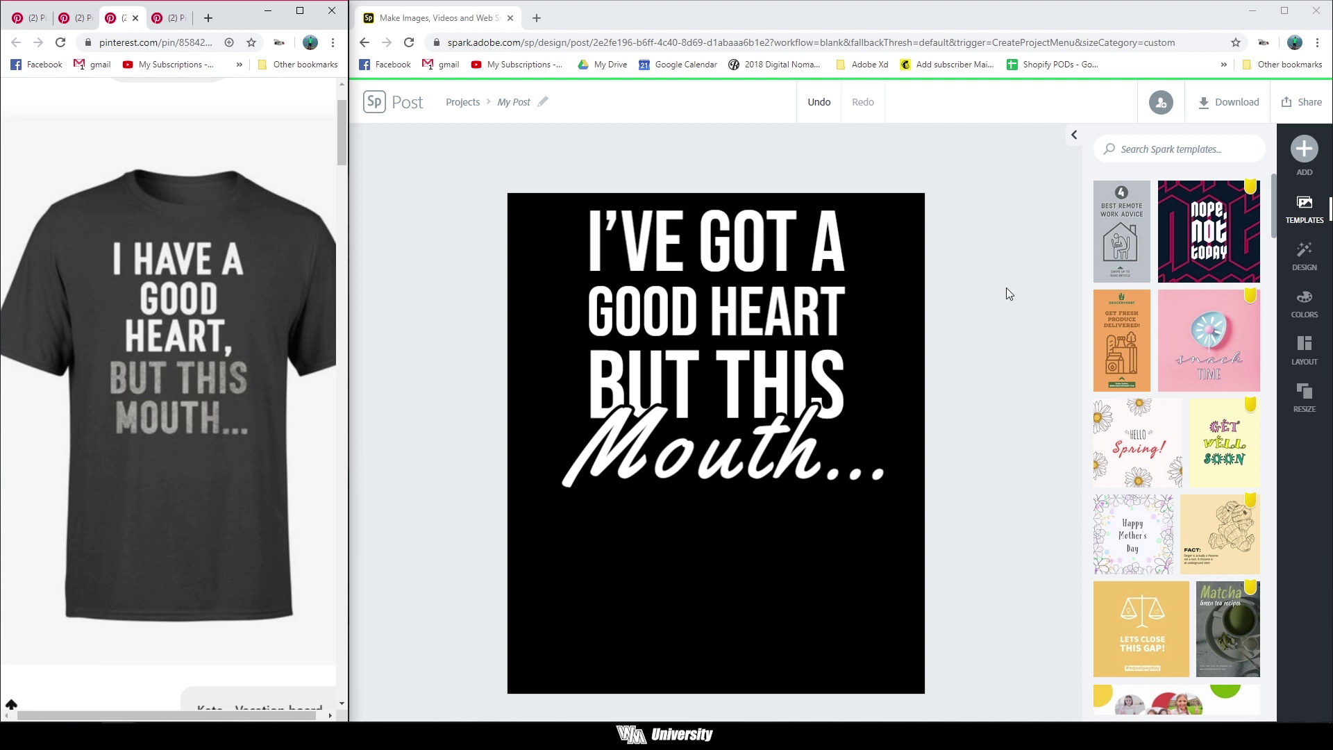
Download the design as a PNG with a transparent background.
left_click(1233, 106)
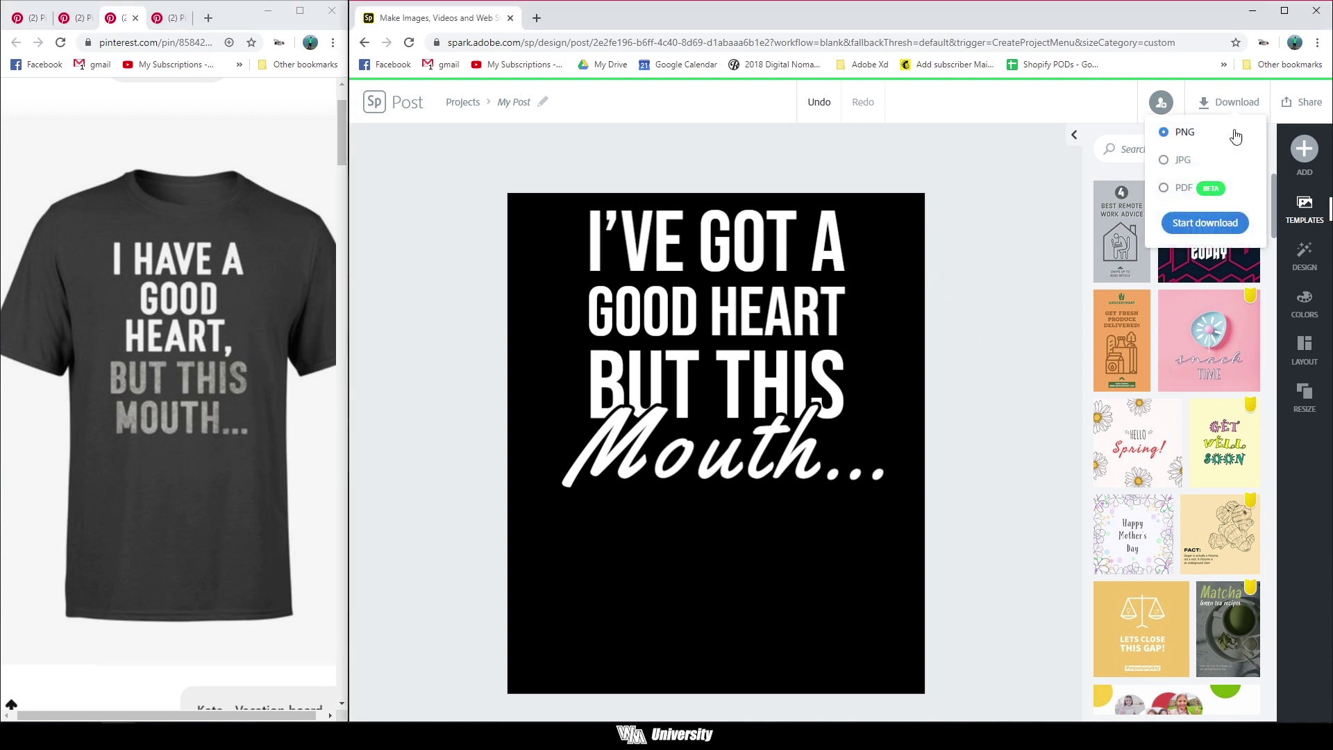
left_click(1197, 227)
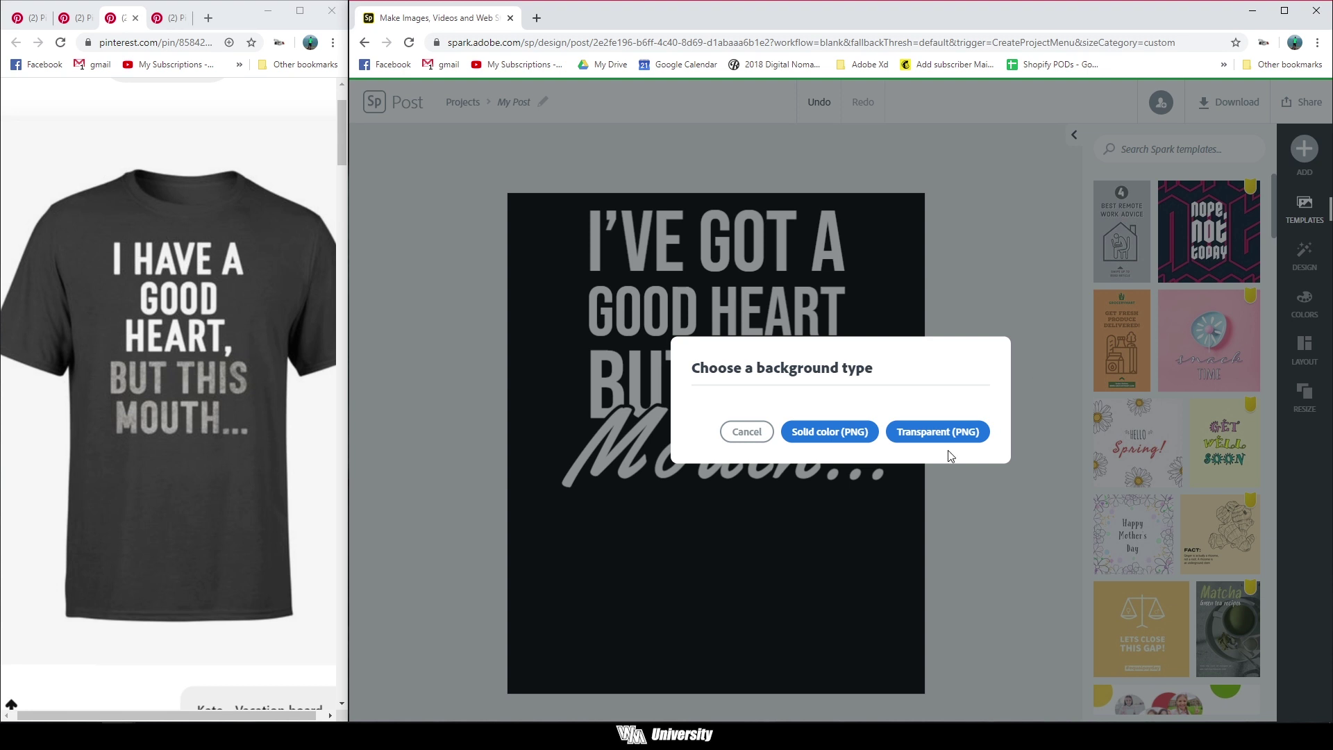
left_click(930, 432)
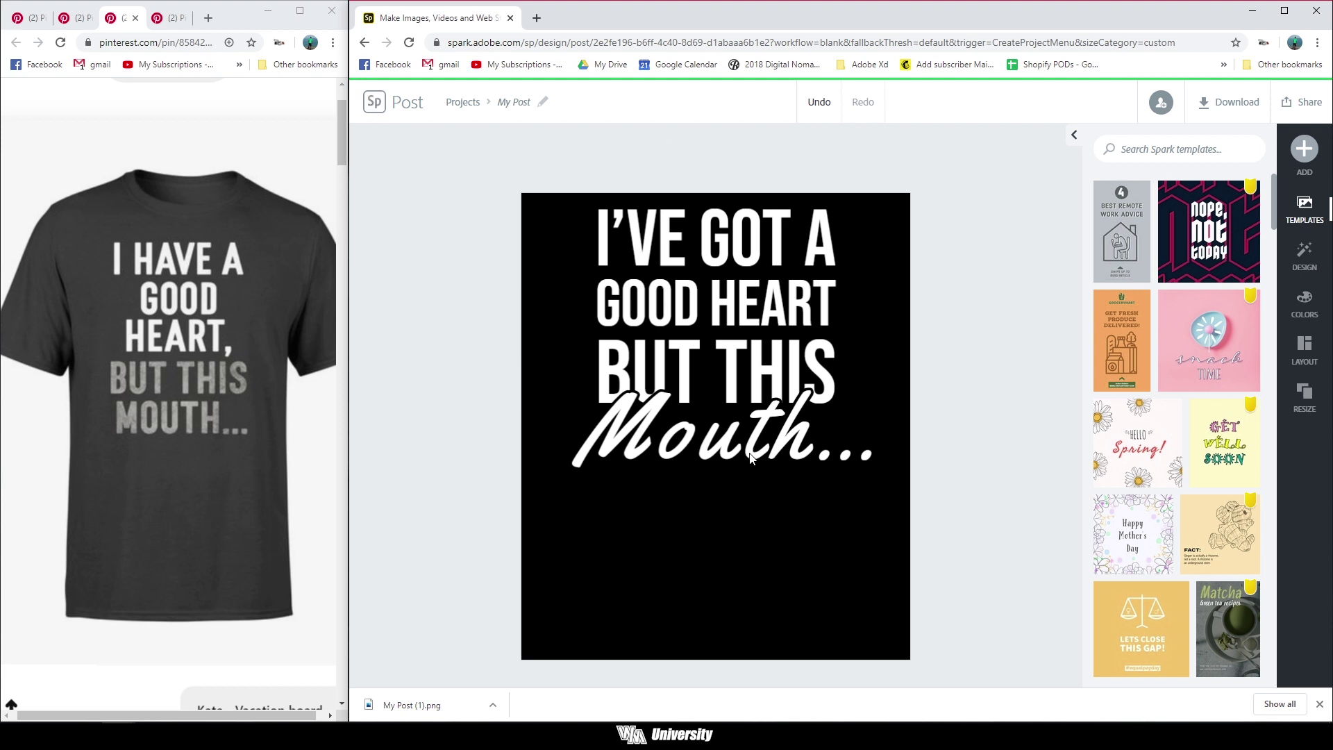
Delete the script 'Mouth...' text.
left_click(771, 452)
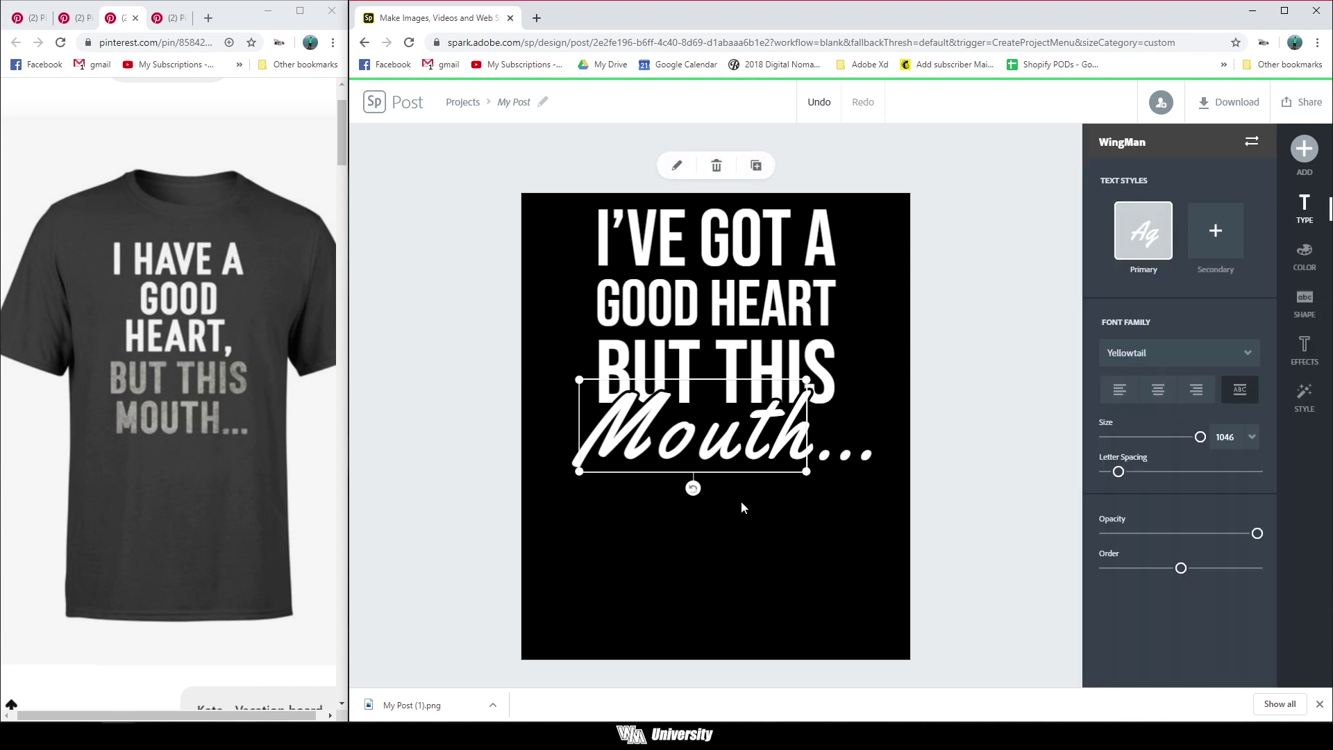
left_click(832, 456, "shift")
key("Delete")
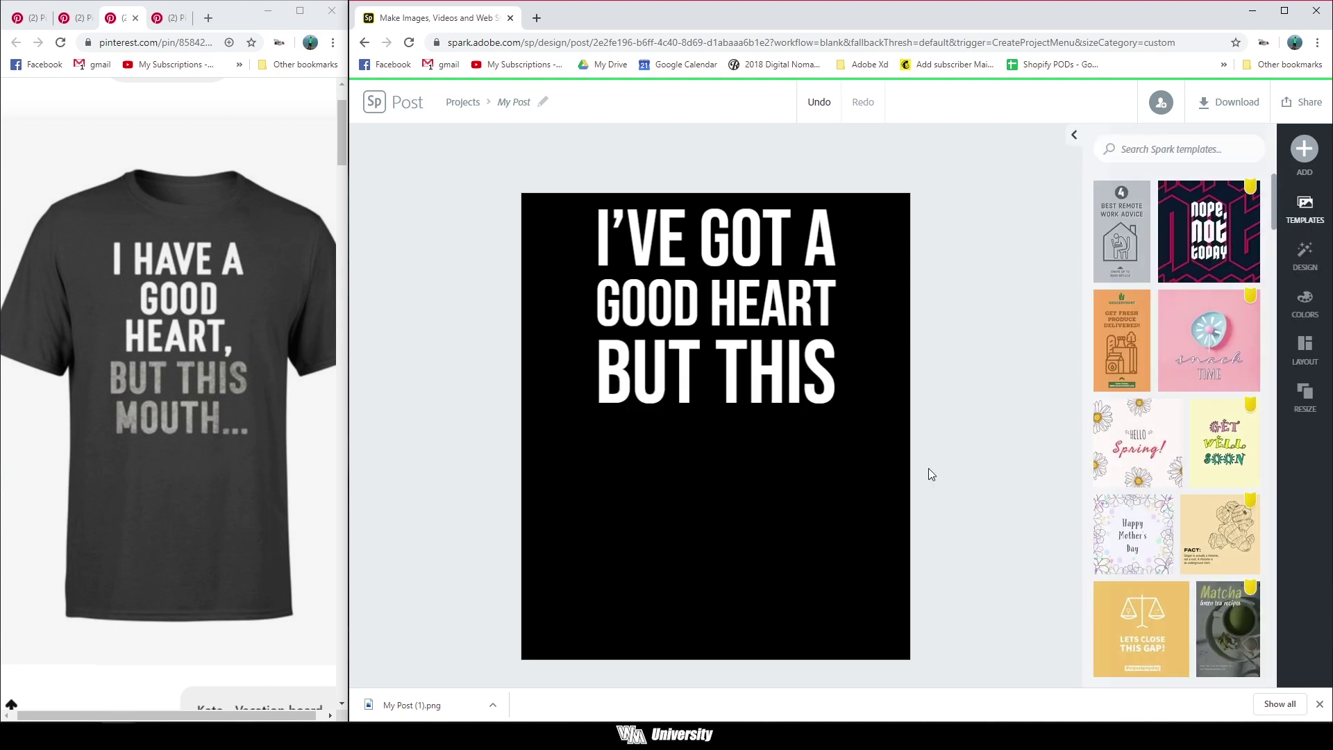
Cut 'but this' from the headline, leaving a larger 'I've got a good heart' at the top.
left_click(636, 386)
left_click(729, 365)
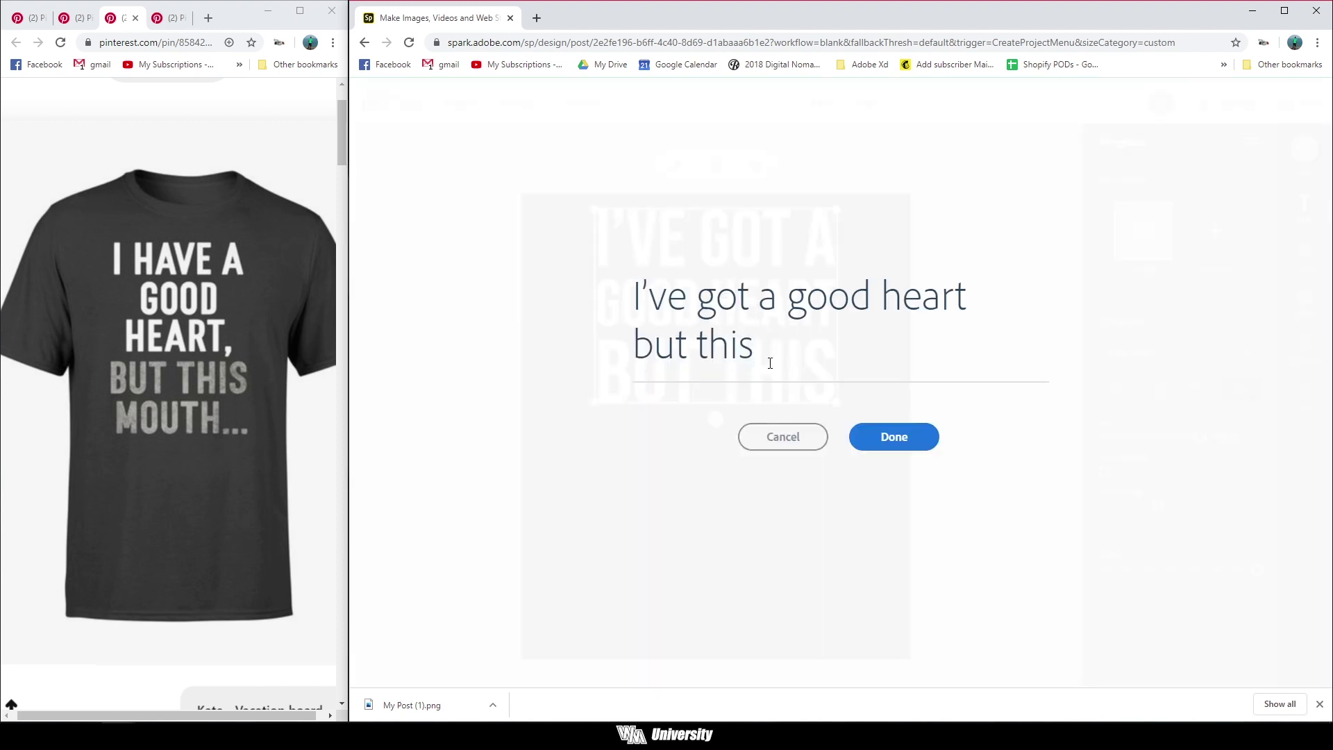
left_click_drag(770, 363, 625, 356)
key("BackSpace")
left_click(760, 517)
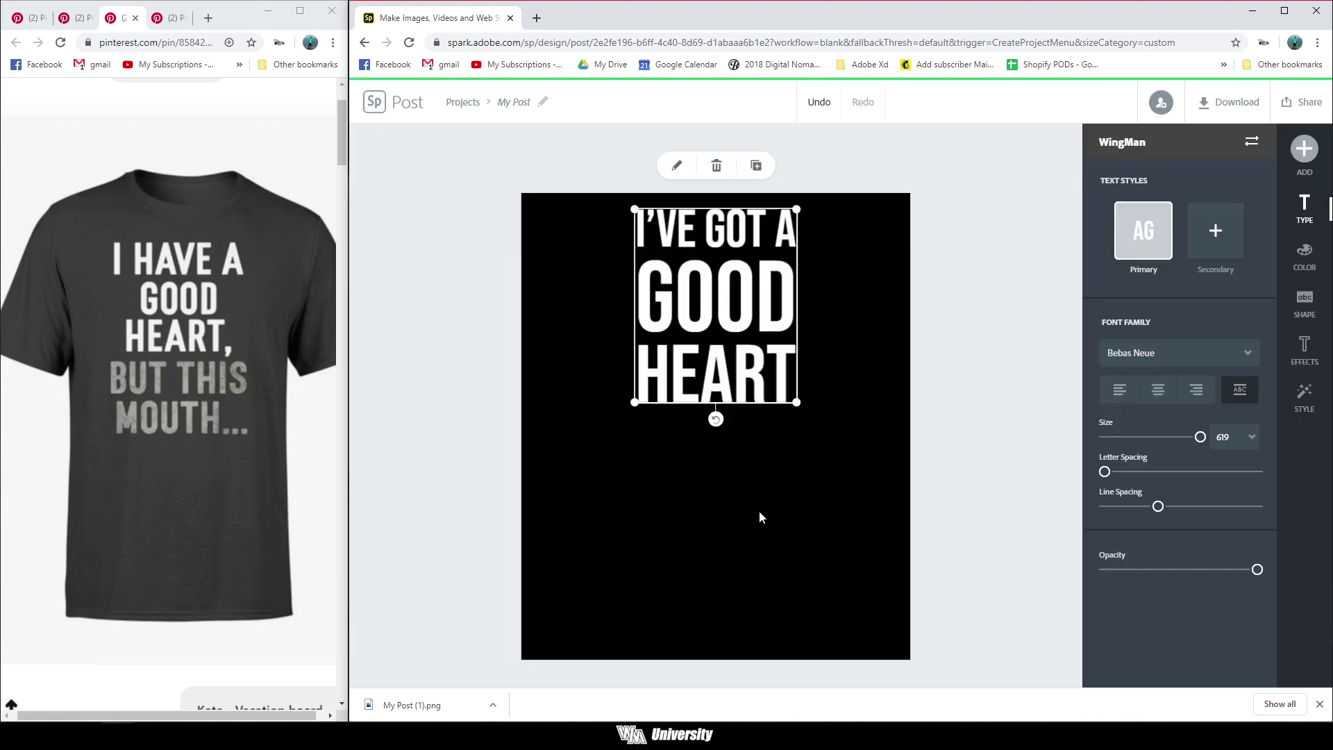
left_click_drag(797, 410, 895, 357)
left_click_drag(785, 317, 747, 293)
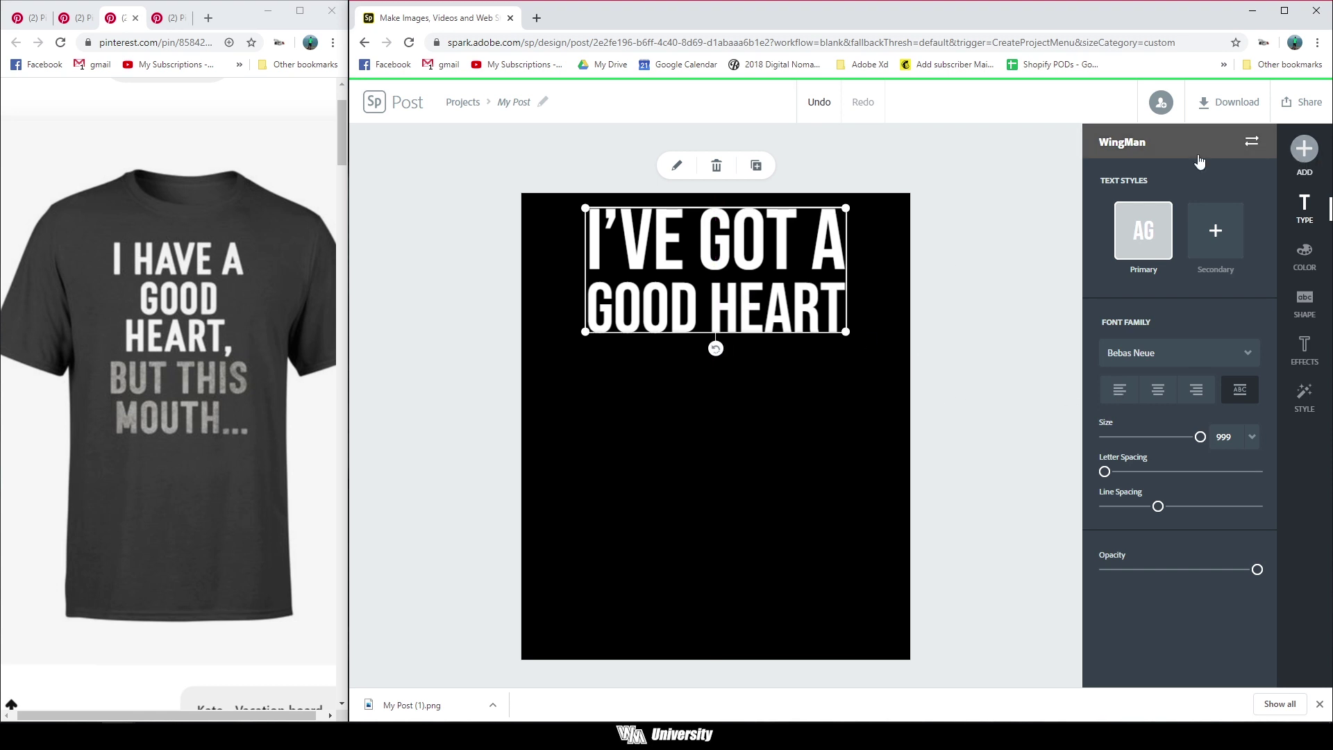
Duplicate it as an enlarged, centred 'but this mouth...' block underneath.
left_click(757, 165)
left_click_drag(759, 340, 746, 419)
double_click(745, 419)
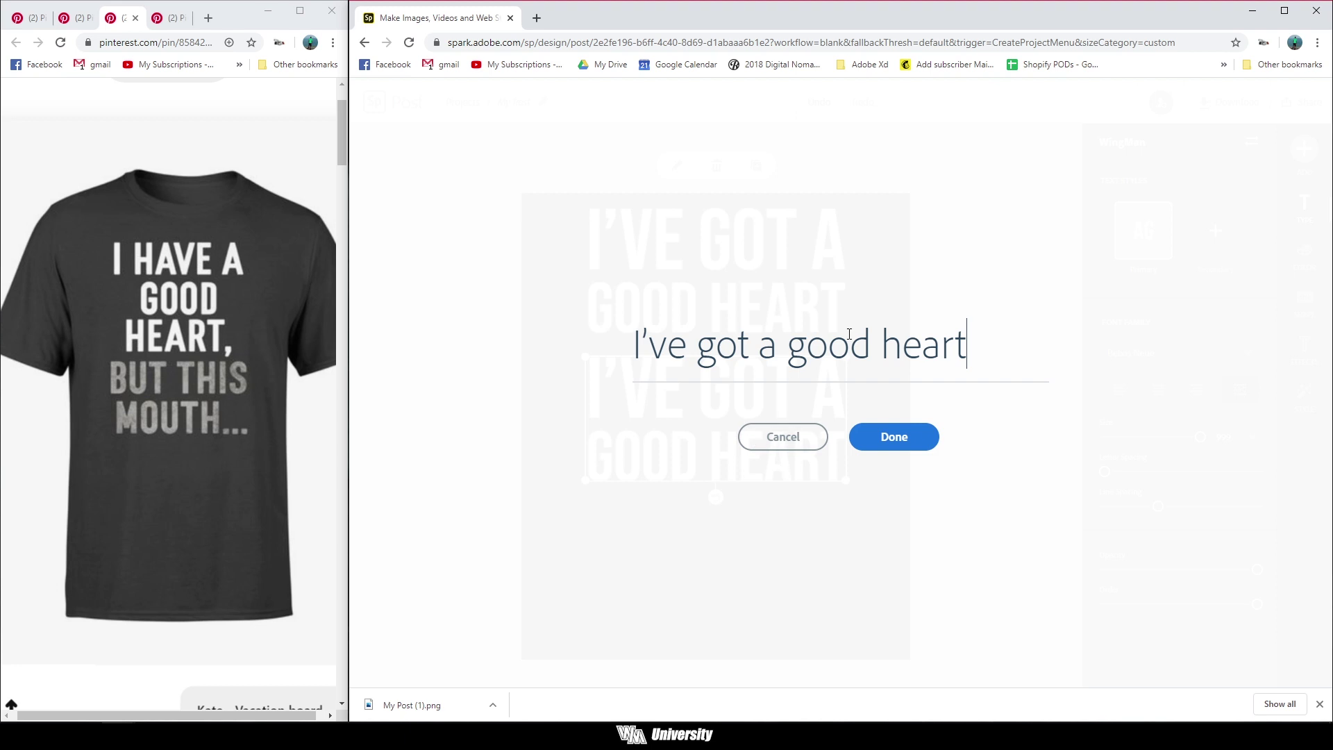
key("ctrl+a")
type("but this ")
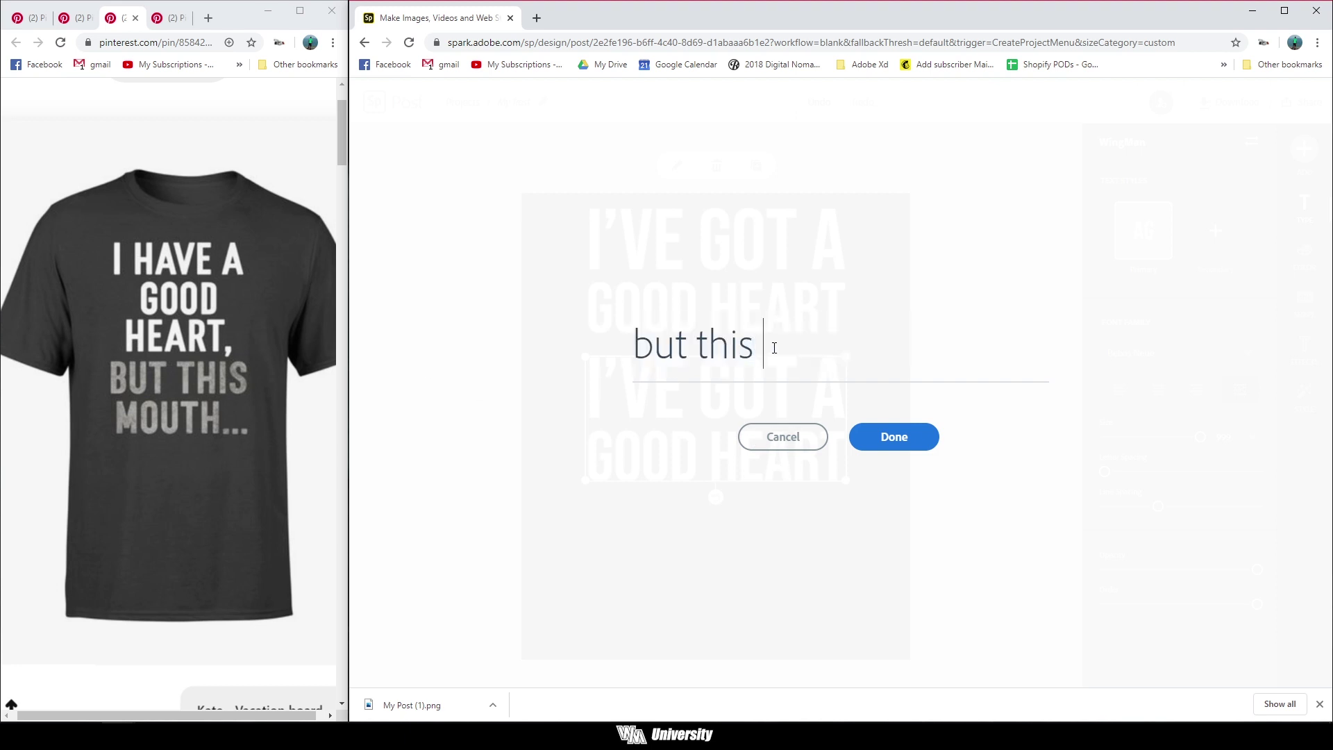
type("mouth...")
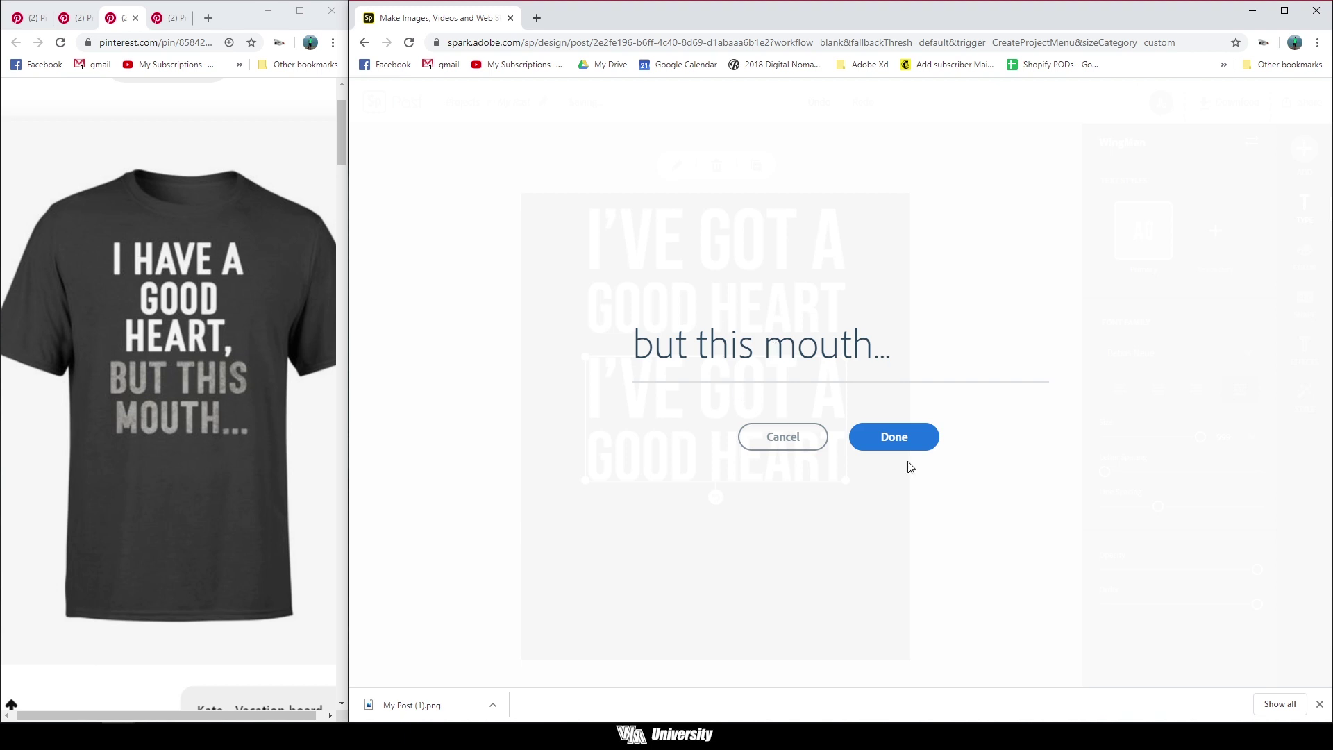
left_click(917, 440)
left_click_drag(820, 479, 876, 512)
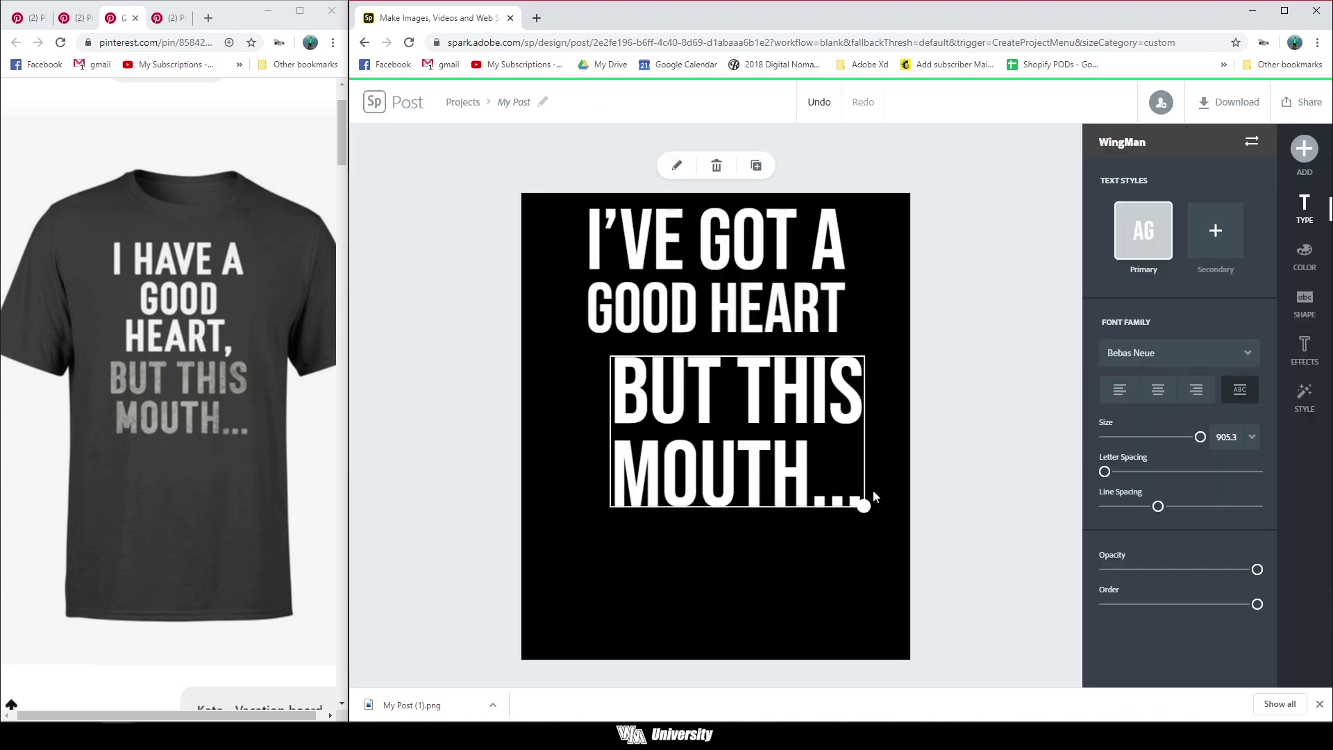
left_click_drag(742, 488, 716, 487)
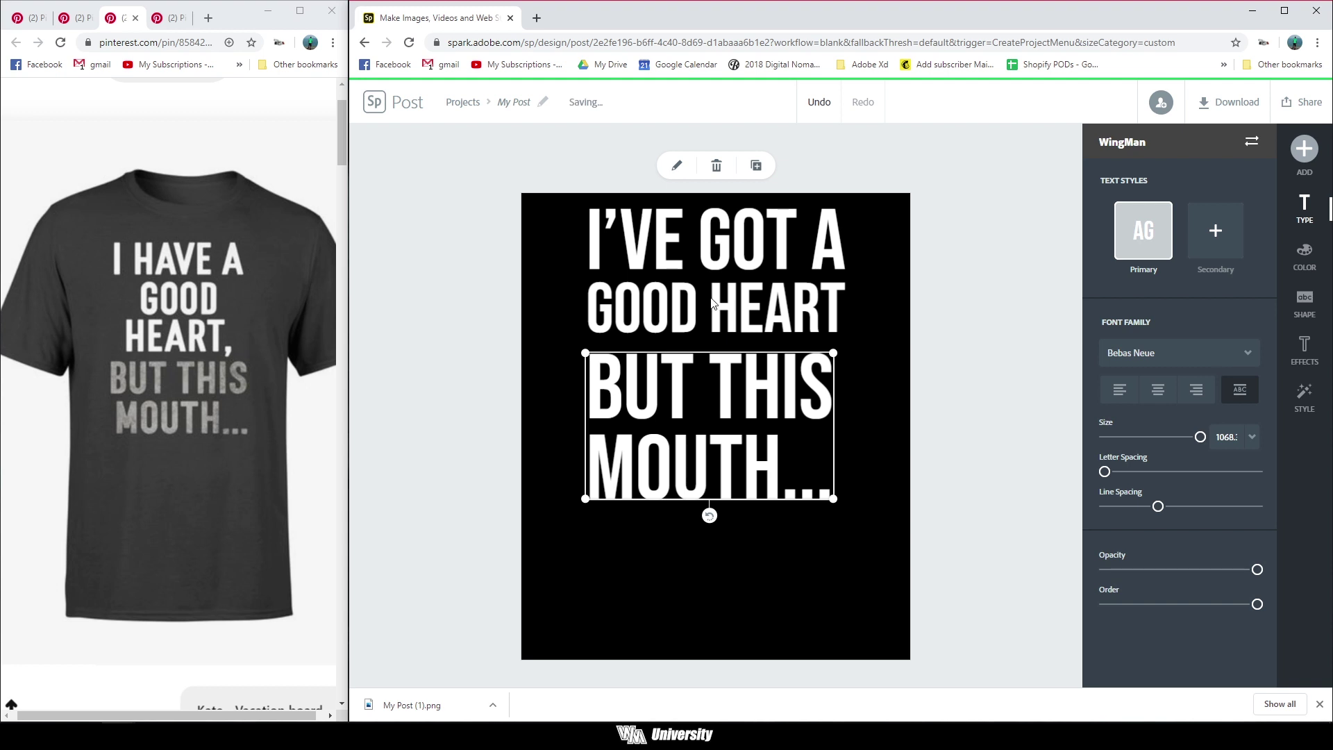
left_click(719, 315)
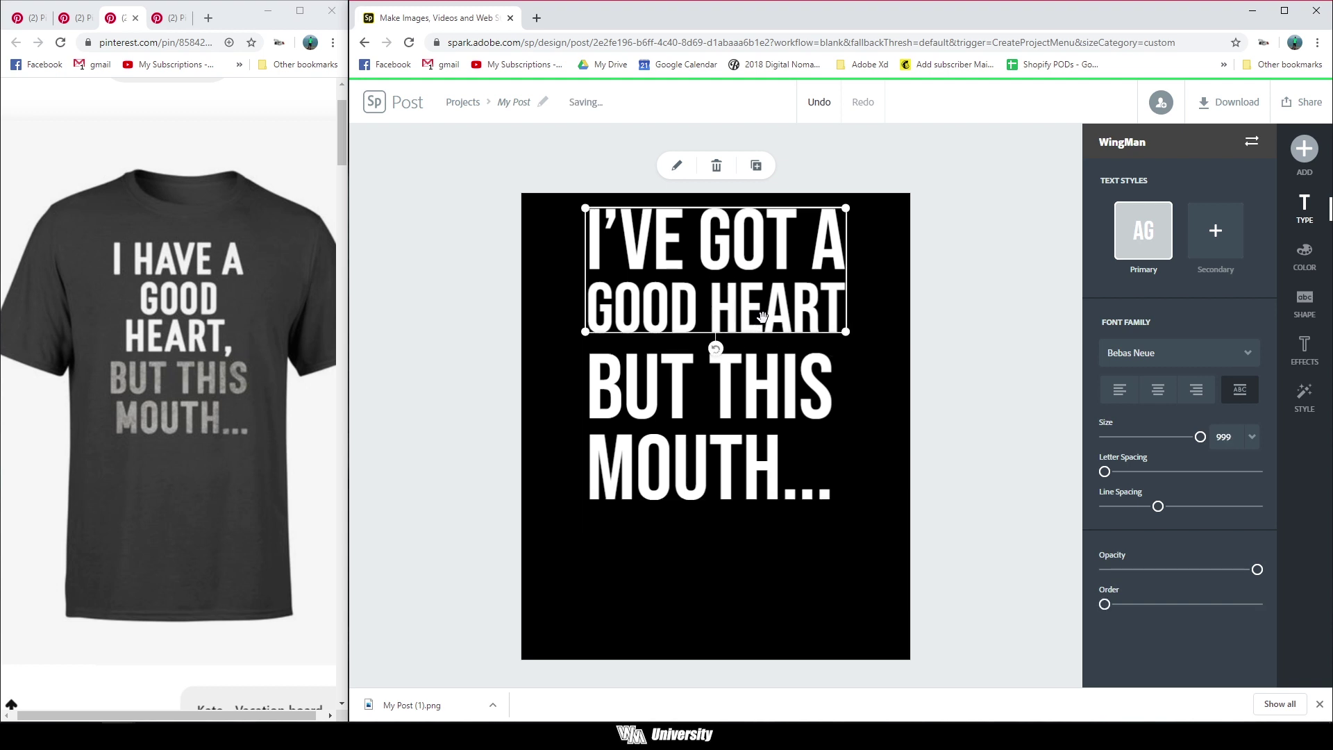
Break the top text after 'good' and enlarge it, centred, so HEART stands large.
double_click(762, 316)
left_click(881, 362)
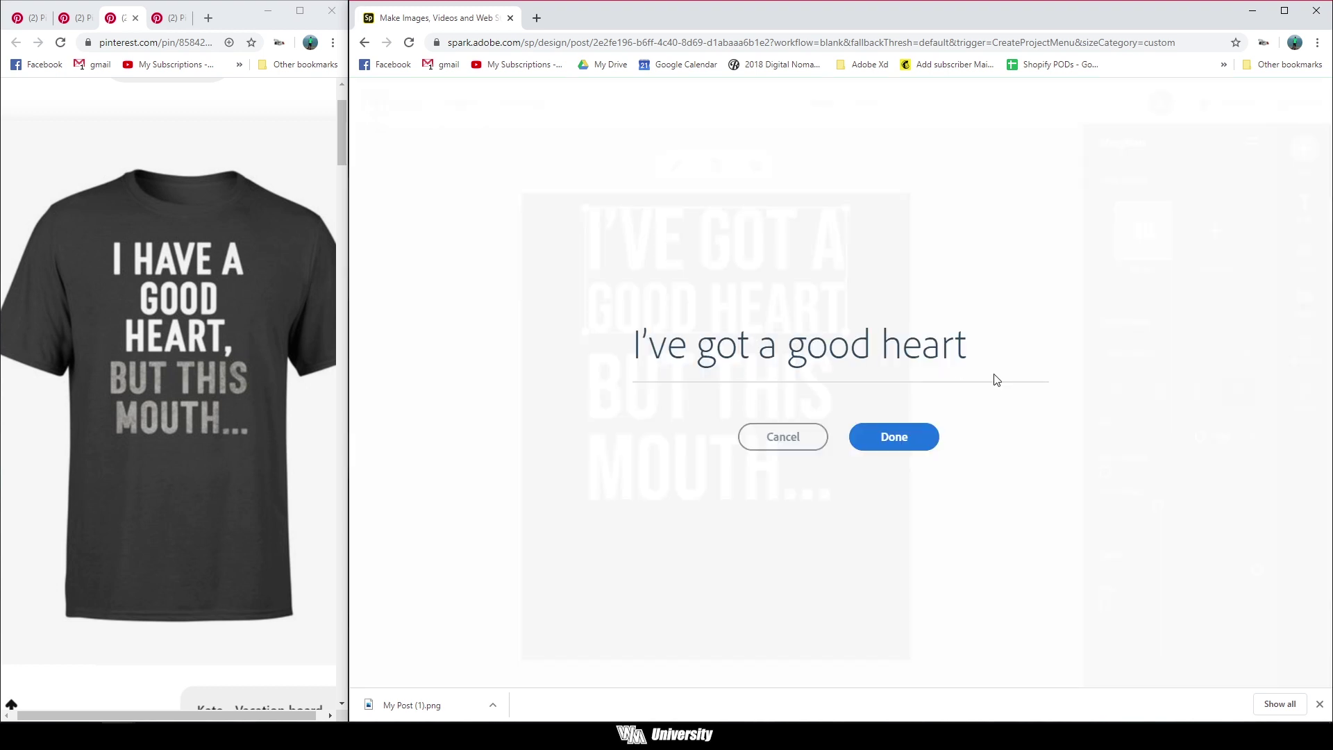
key("Return")
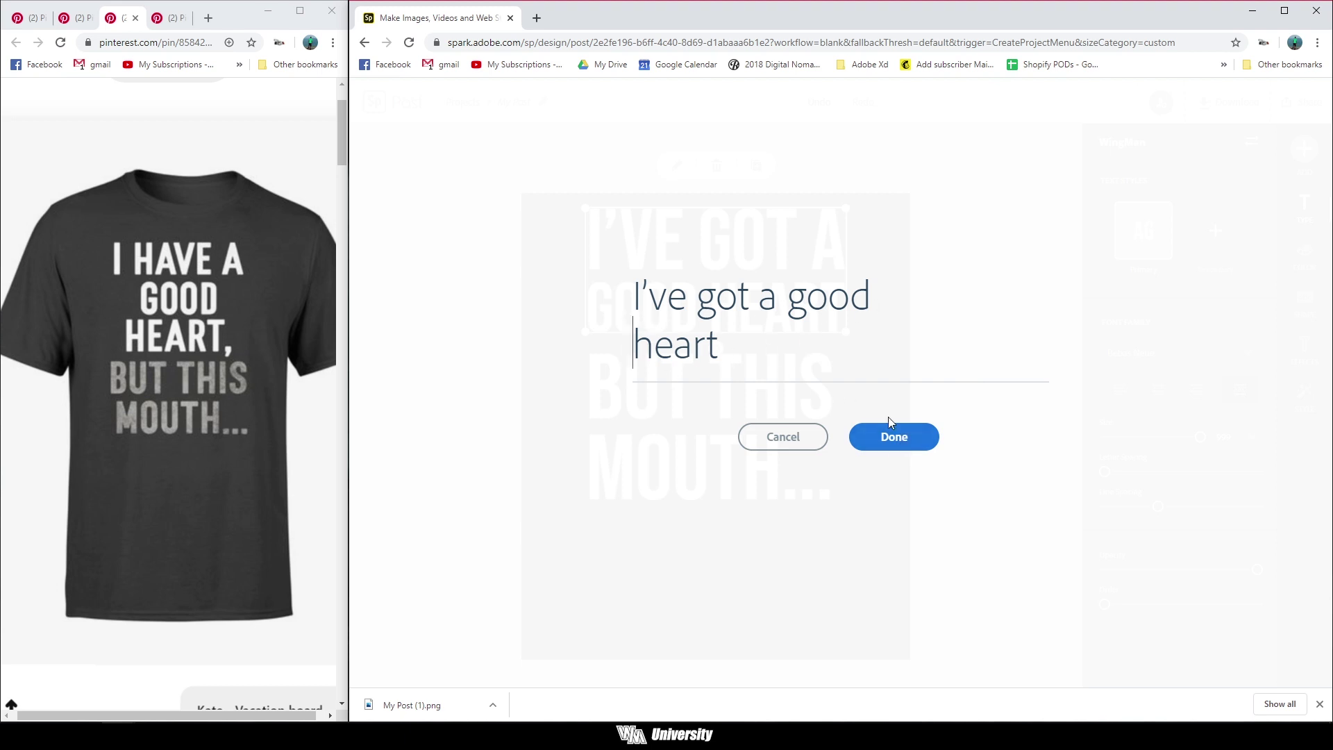
left_click(899, 432)
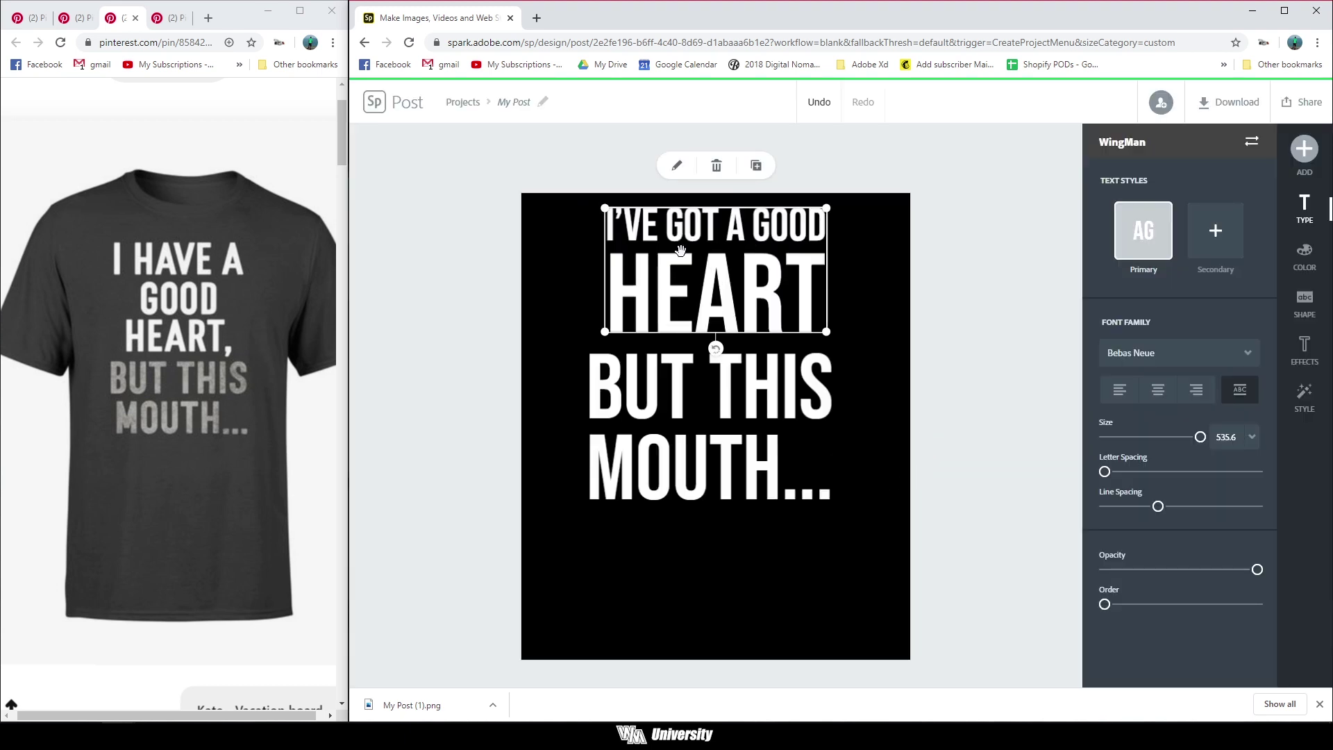
left_click_drag(827, 332, 898, 384)
left_click_drag(761, 284, 722, 293)
Move BUT THIS MOUTH... under HEART and resize it onto one line.
left_click(659, 413)
left_click_drag(660, 412, 659, 473)
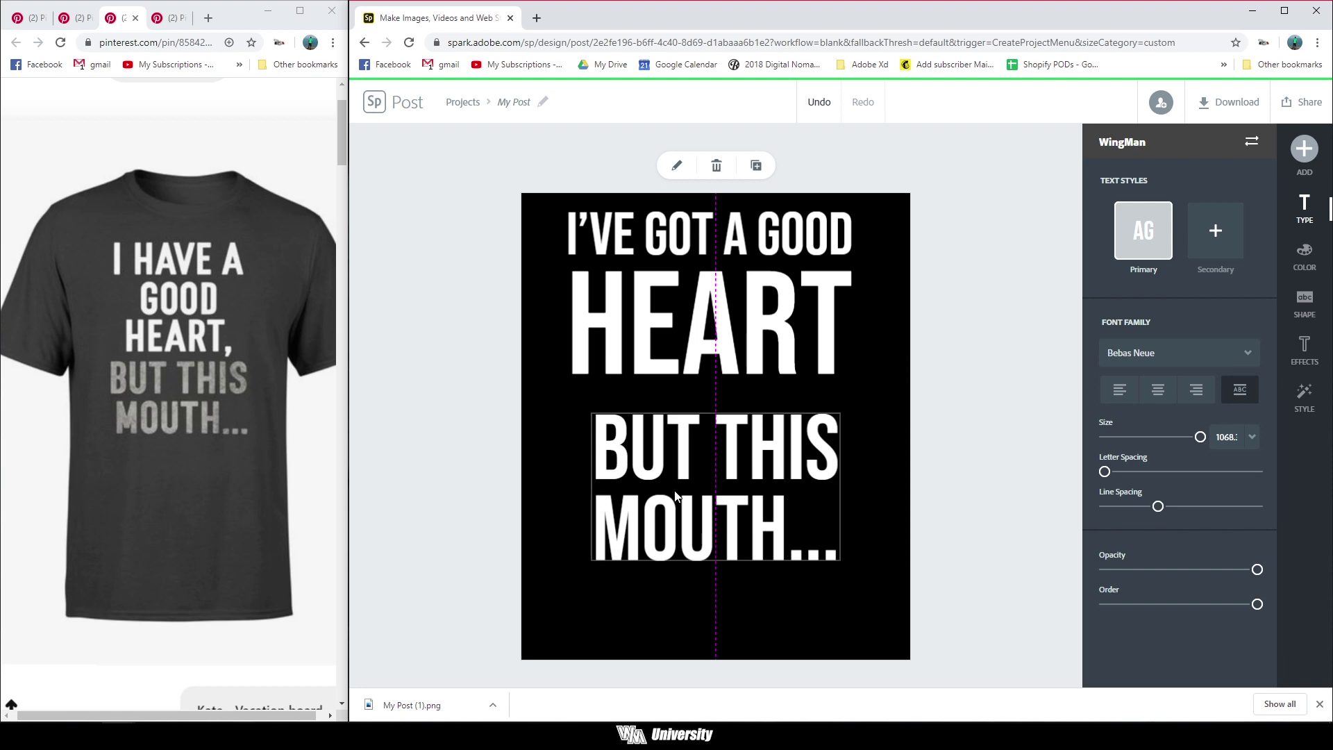
left_click_drag(842, 565, 954, 497)
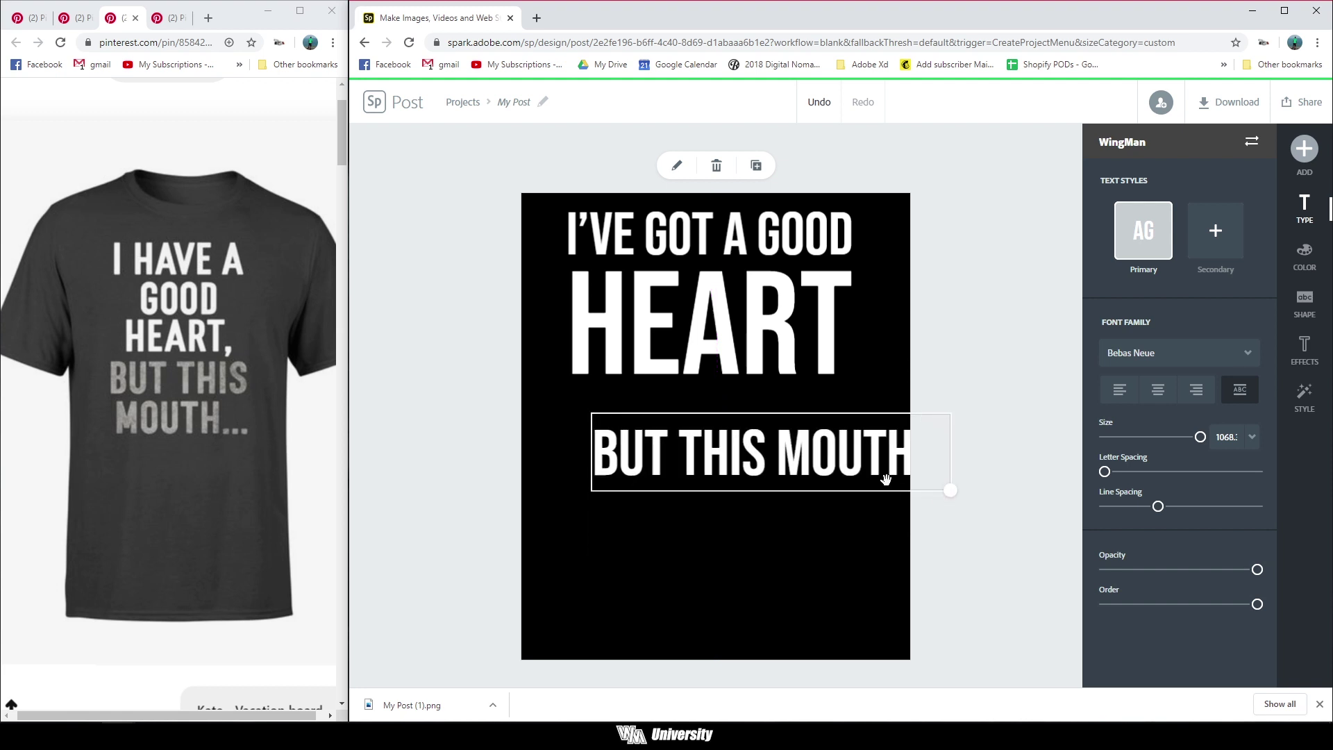
left_click_drag(772, 462, 768, 412)
Colour the BUT THIS MOUTH... line with a dark grey swatch.
left_click(778, 471)
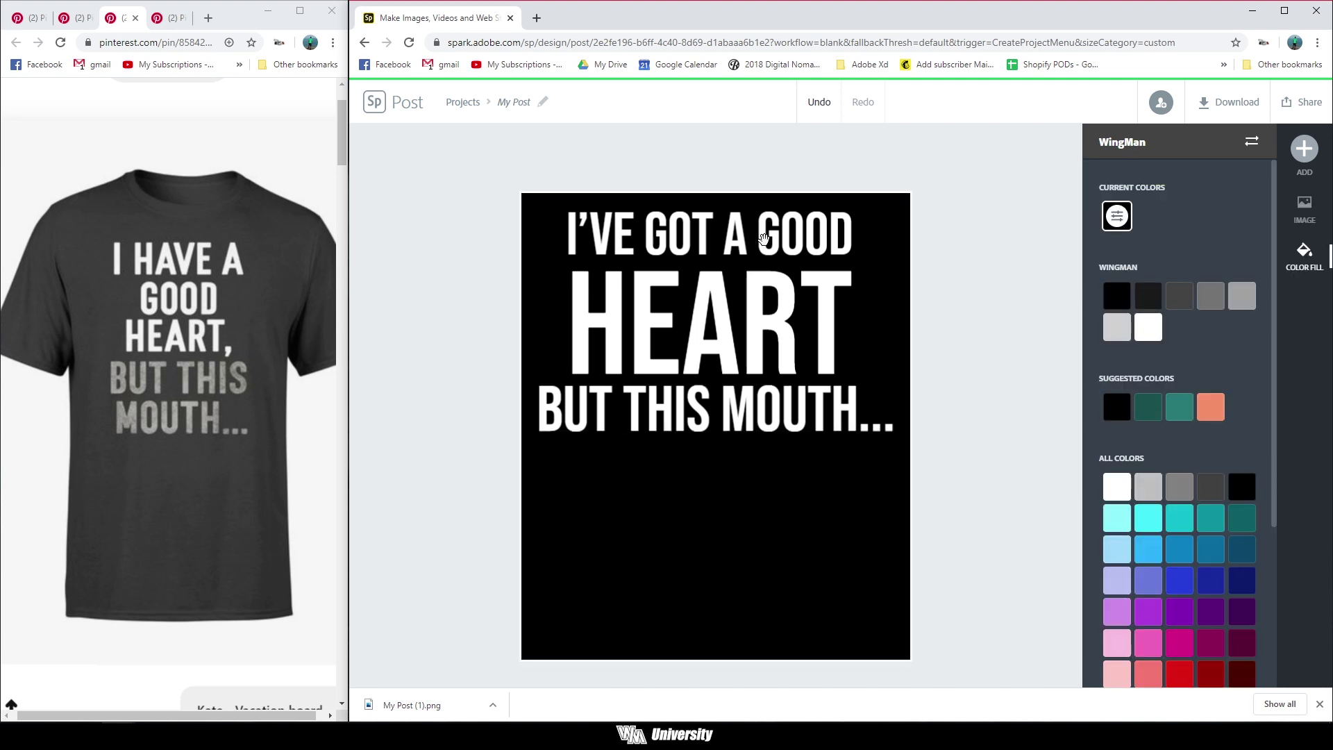
left_click(724, 414)
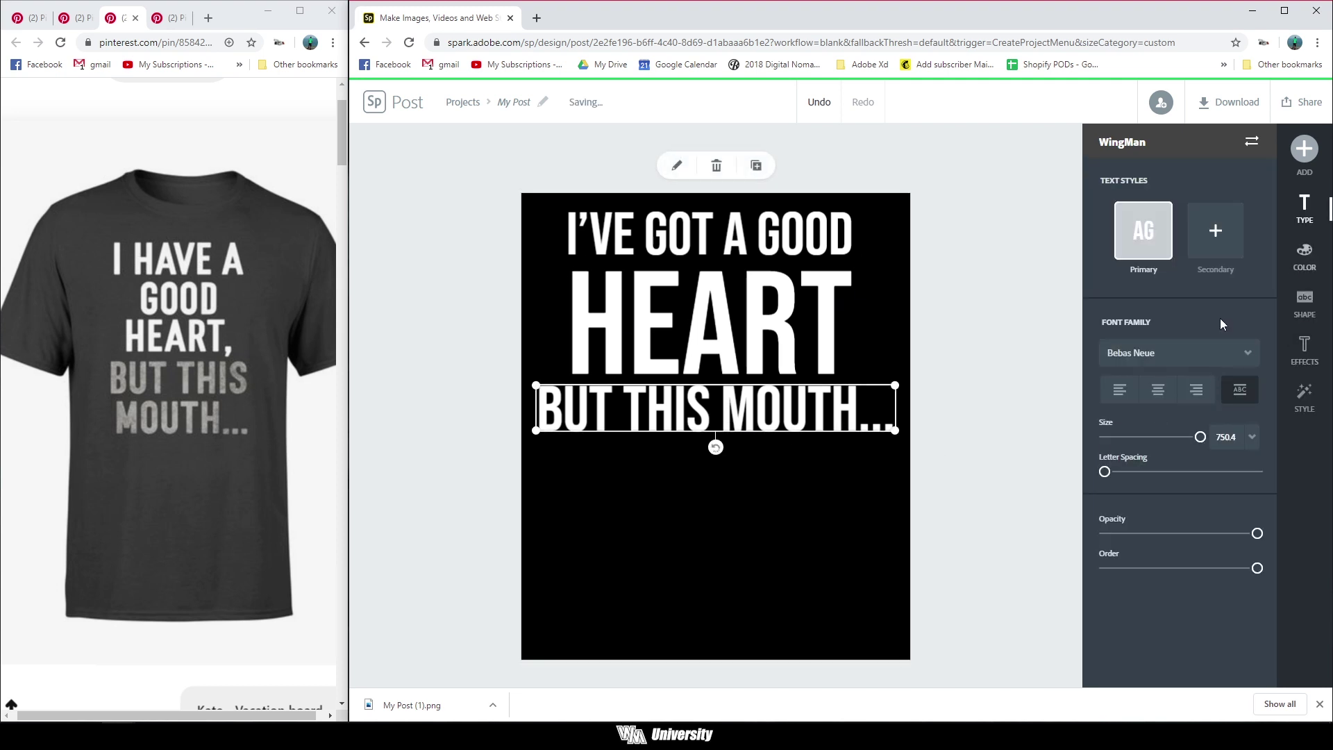
scroll(1215, 333, "down", 3)
left_click(1210, 650)
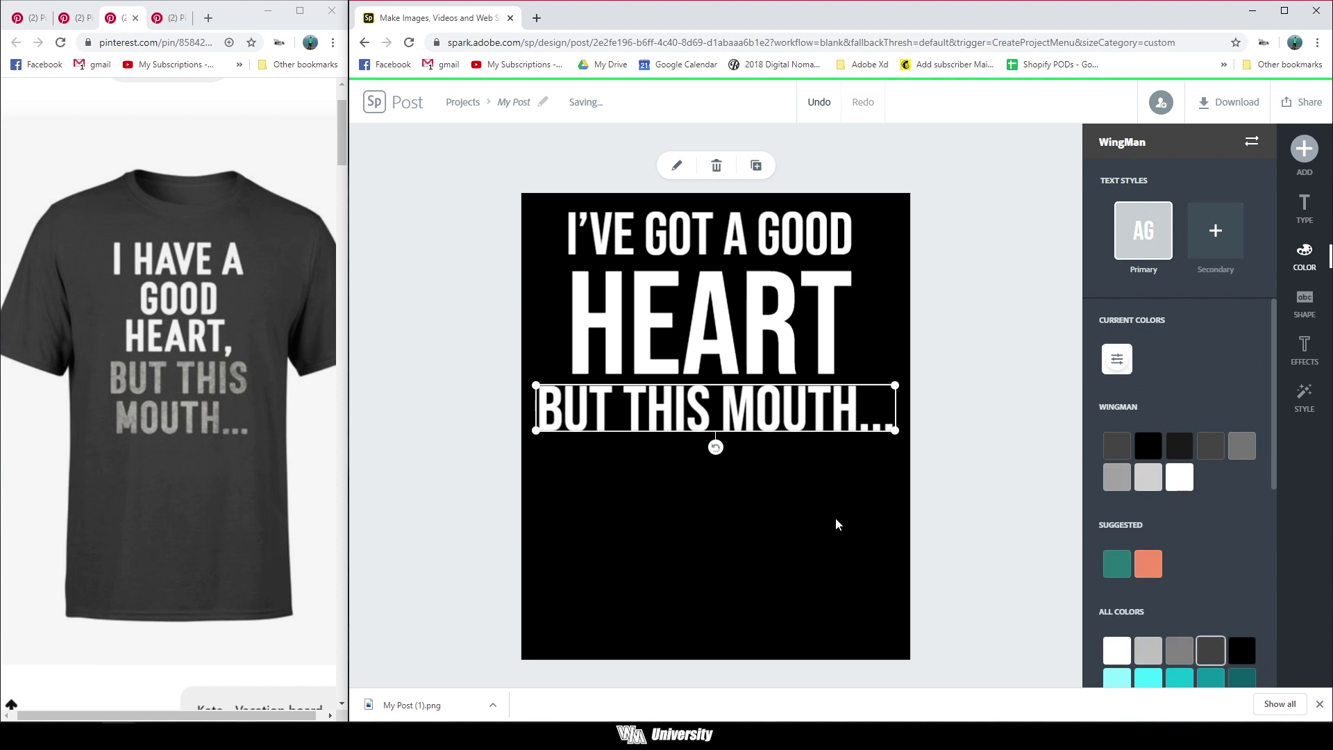
left_click(948, 520)
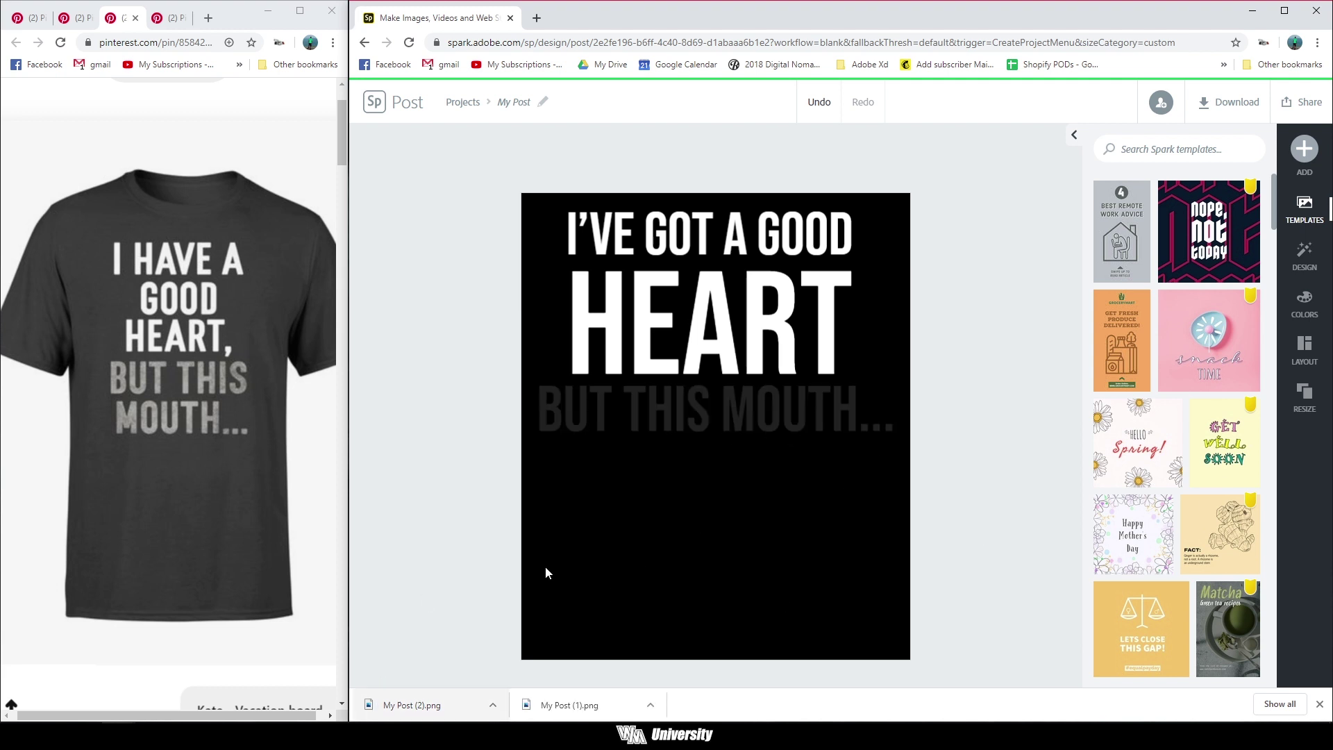
left_click(80, 19)
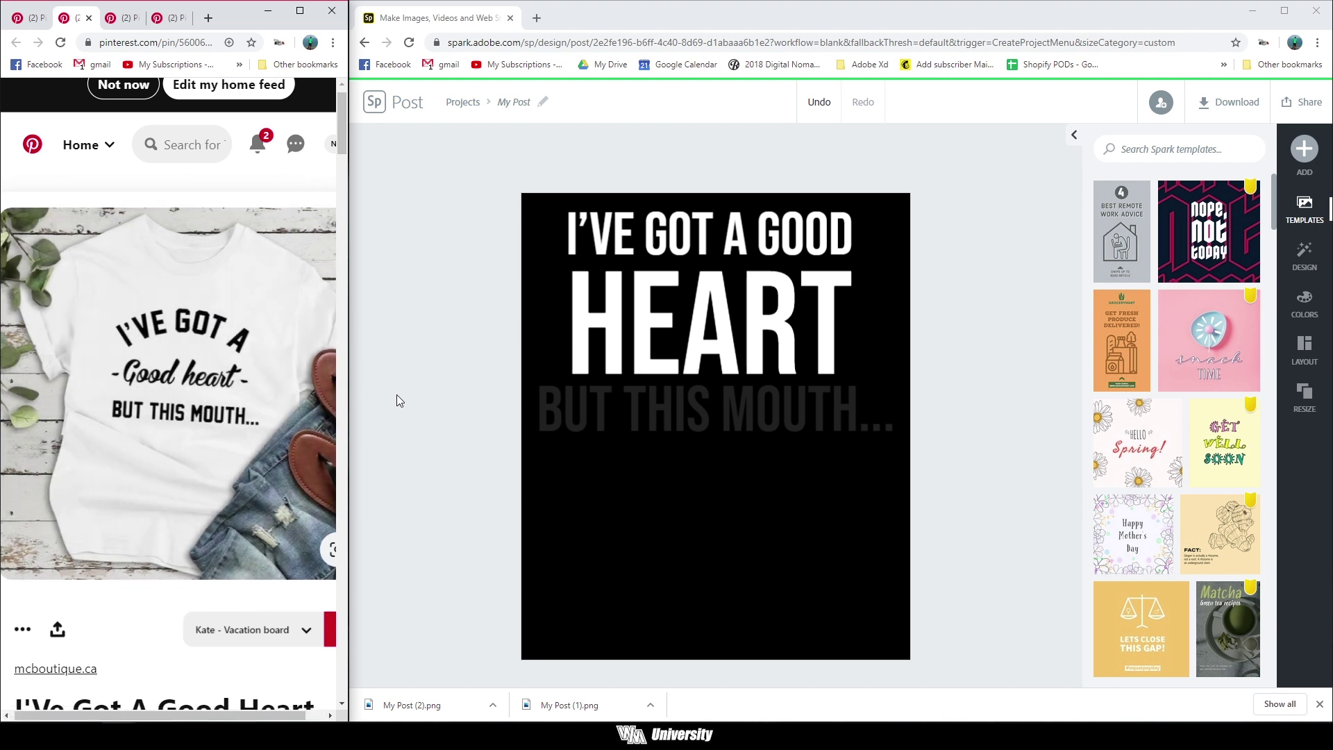
Check the reference shirt pin, then reselect the BUT THIS MOUTH... line.
scroll(193, 368, "up", 4)
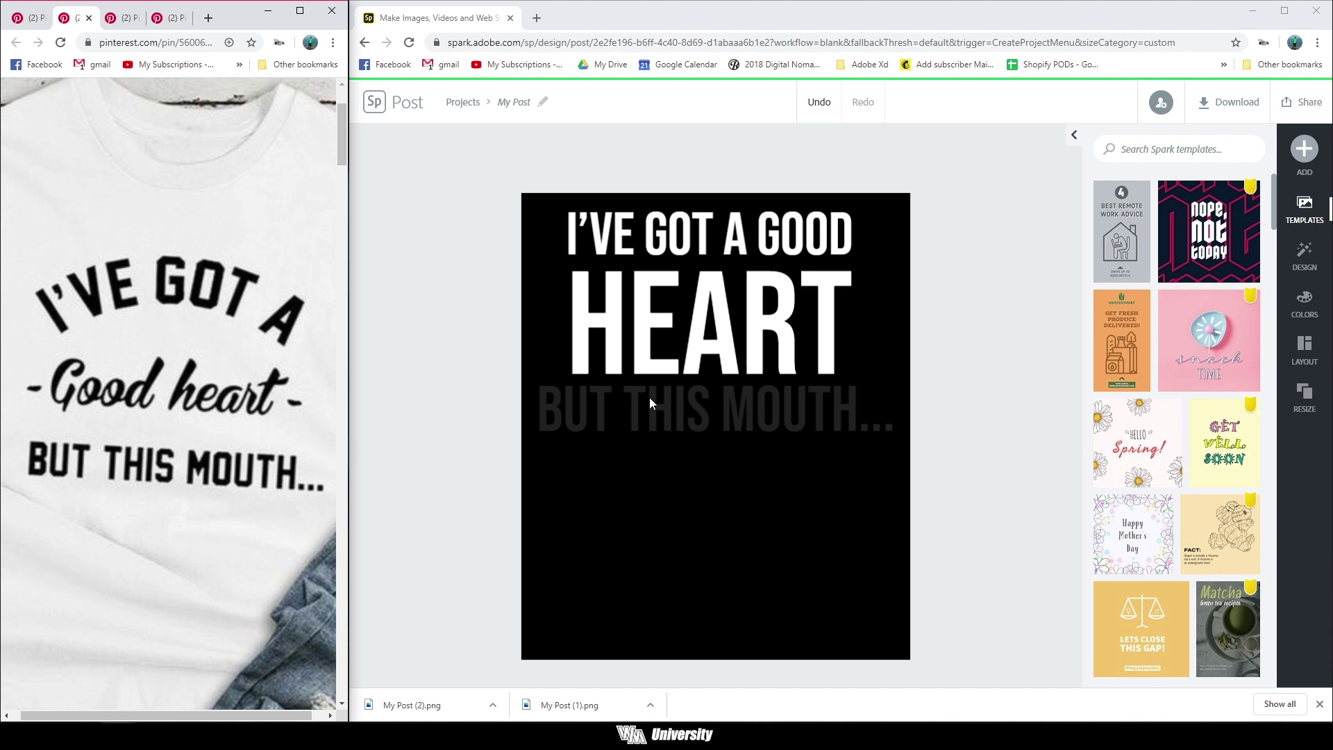
left_click(791, 411)
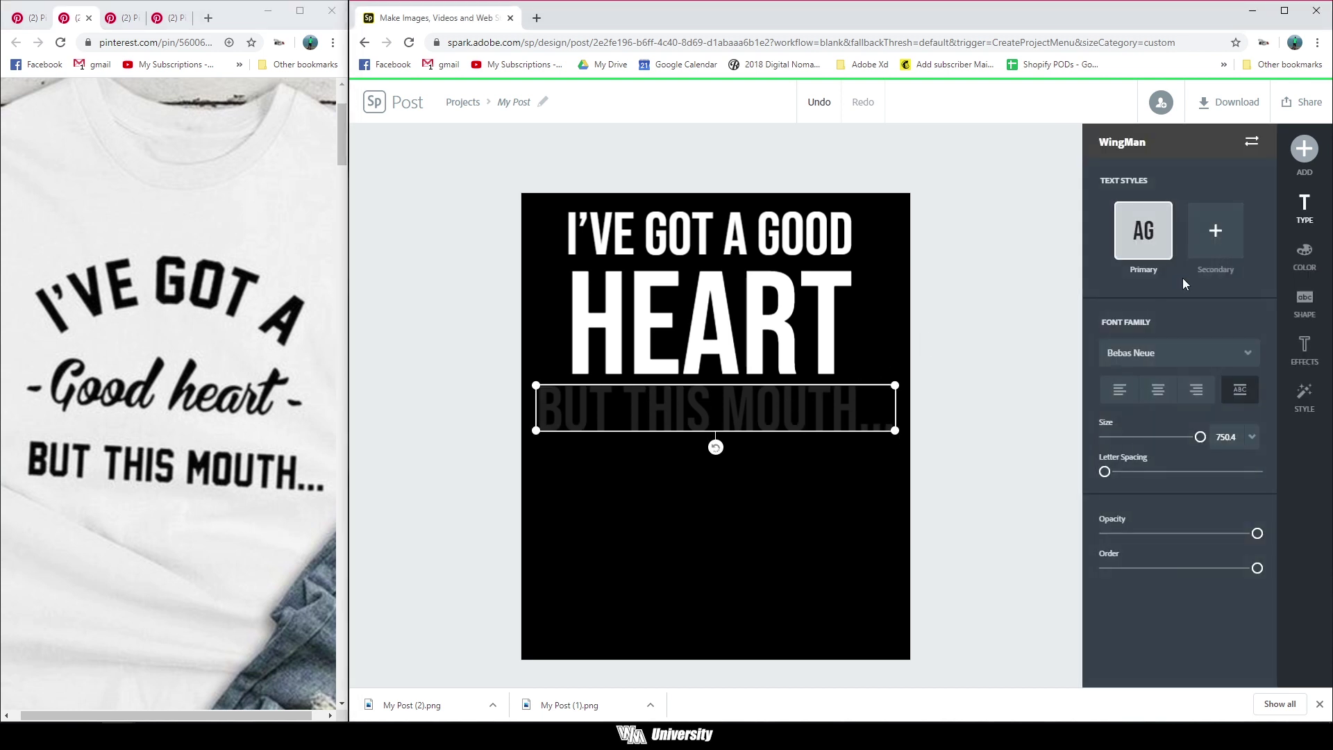
Make 'BUT THIS MOUTH...' white, nudge it lower, and open the I'VE GOT A GOOD HEART headline for editing.
left_click(1294, 272)
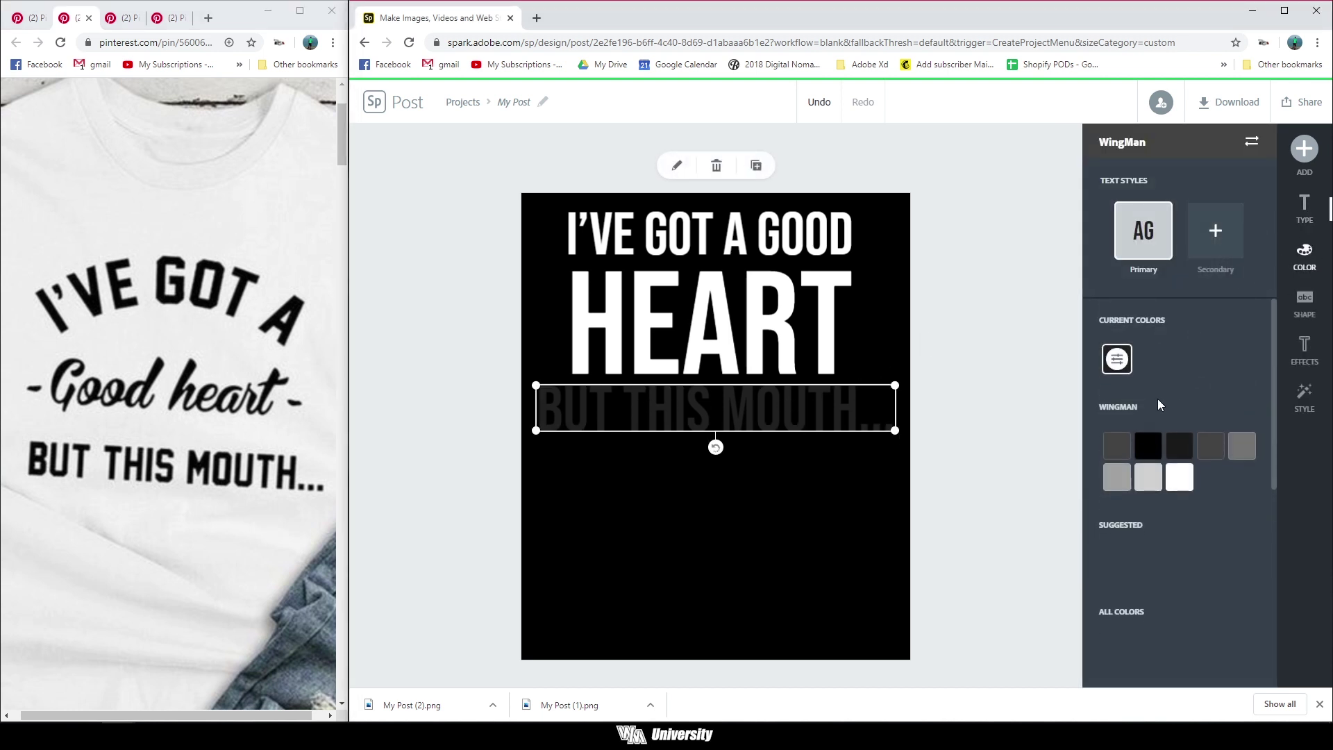
left_click(1110, 665)
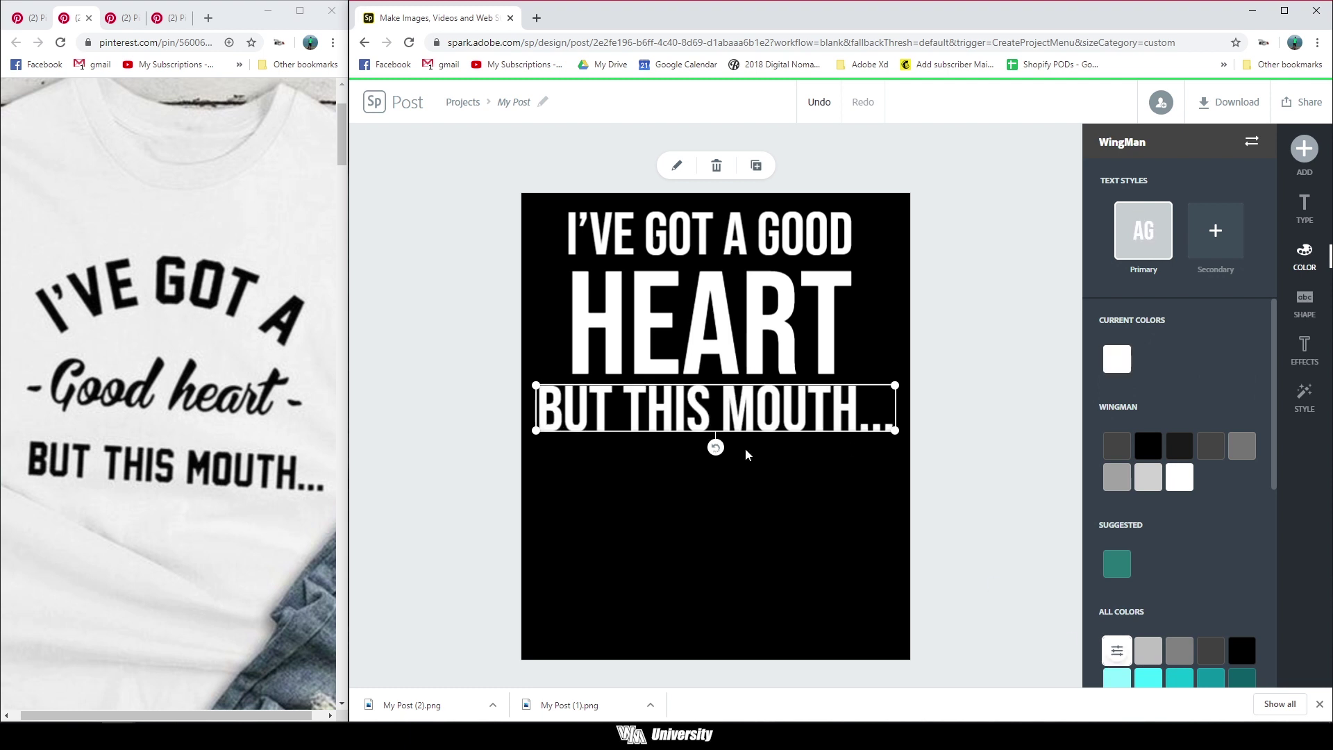
left_click_drag(735, 429, 740, 493)
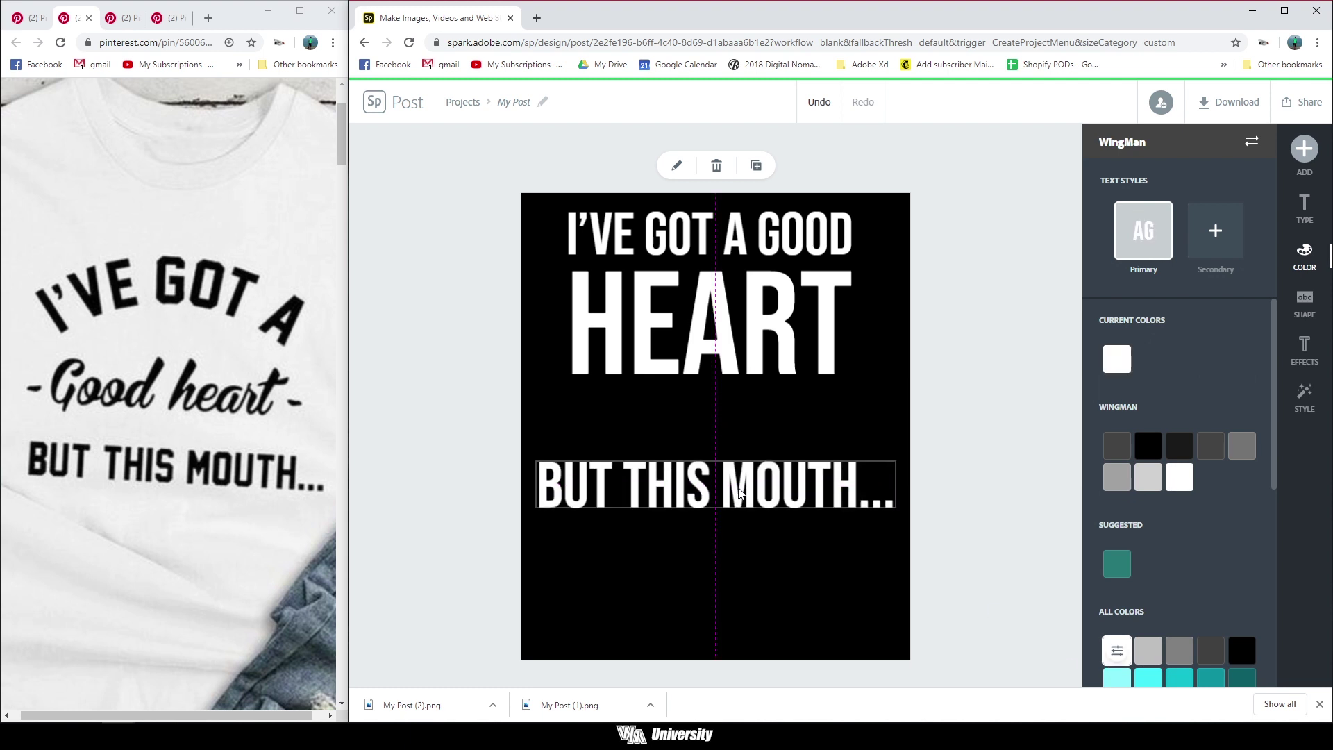
left_click(682, 340)
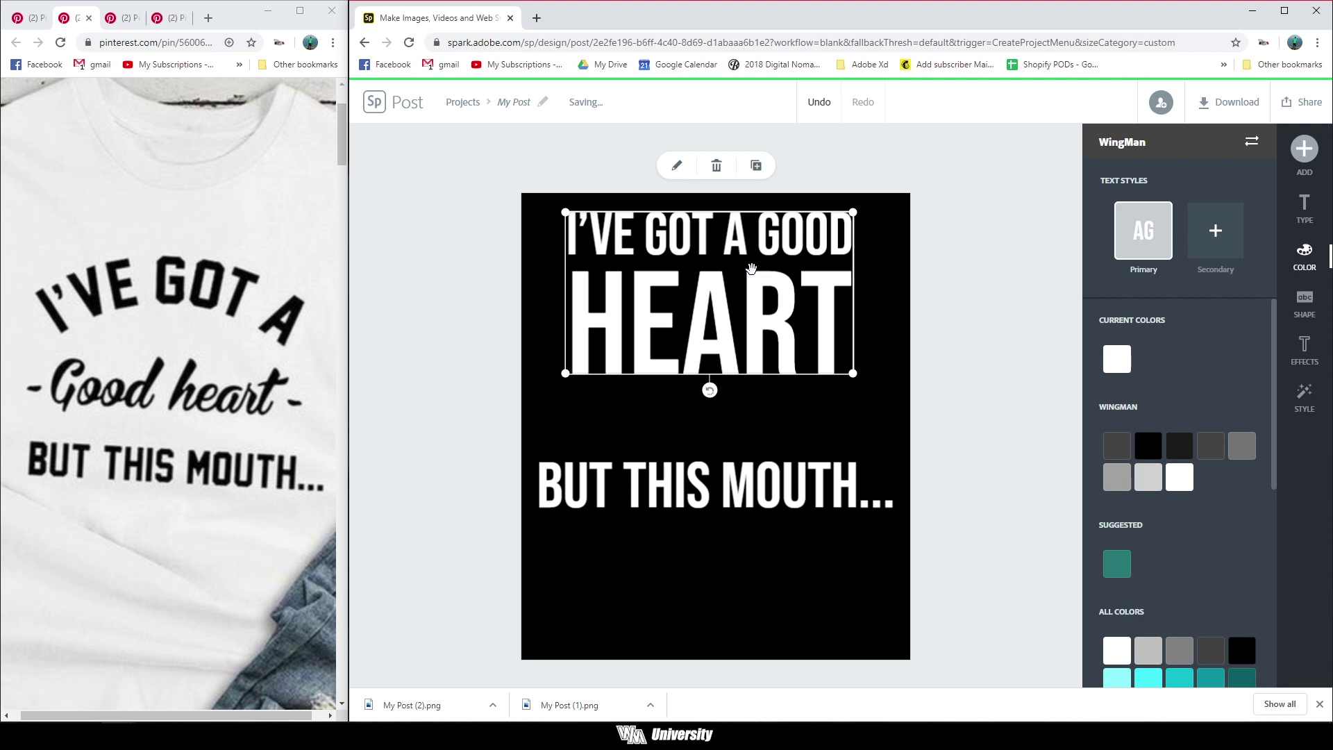
double_click(788, 339)
Delete the 'I've got a good' line so the headline reads HEART, and move it down.
left_click_drag(875, 293, 613, 305)
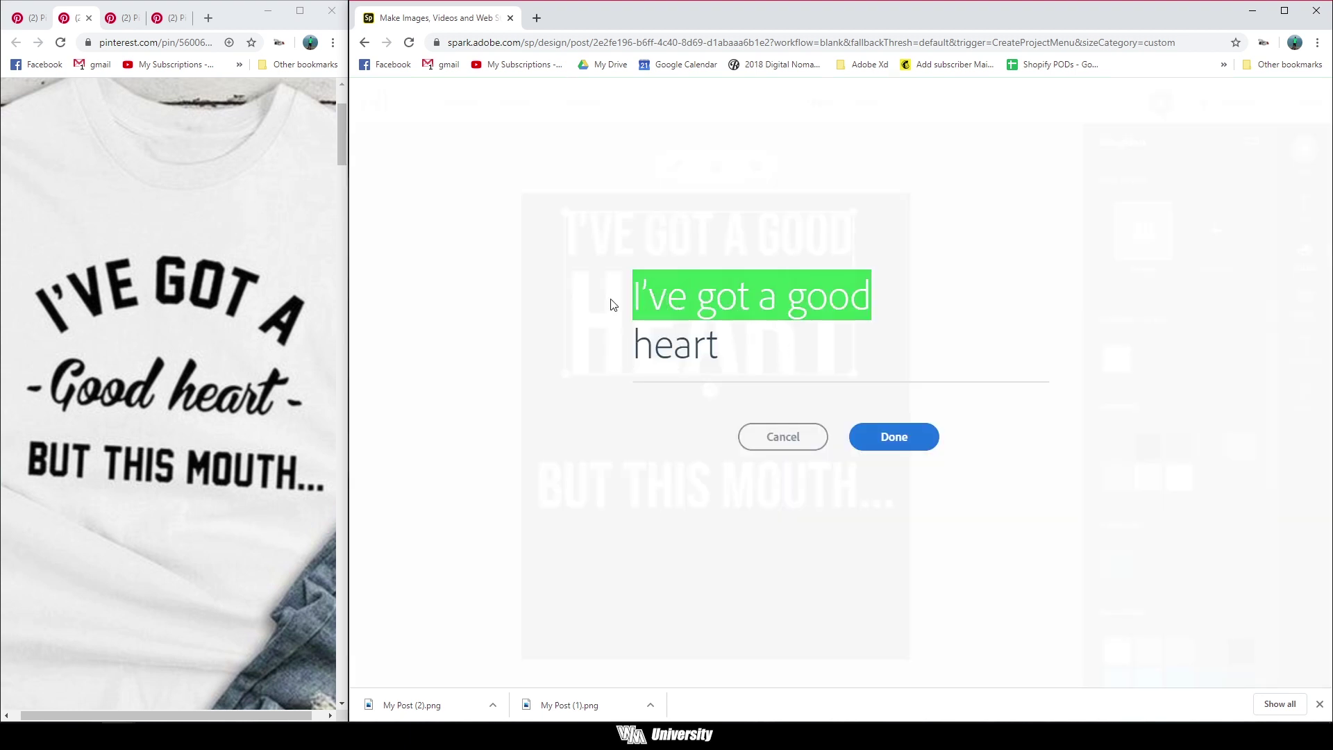
key("BackSpace")
left_click(897, 440)
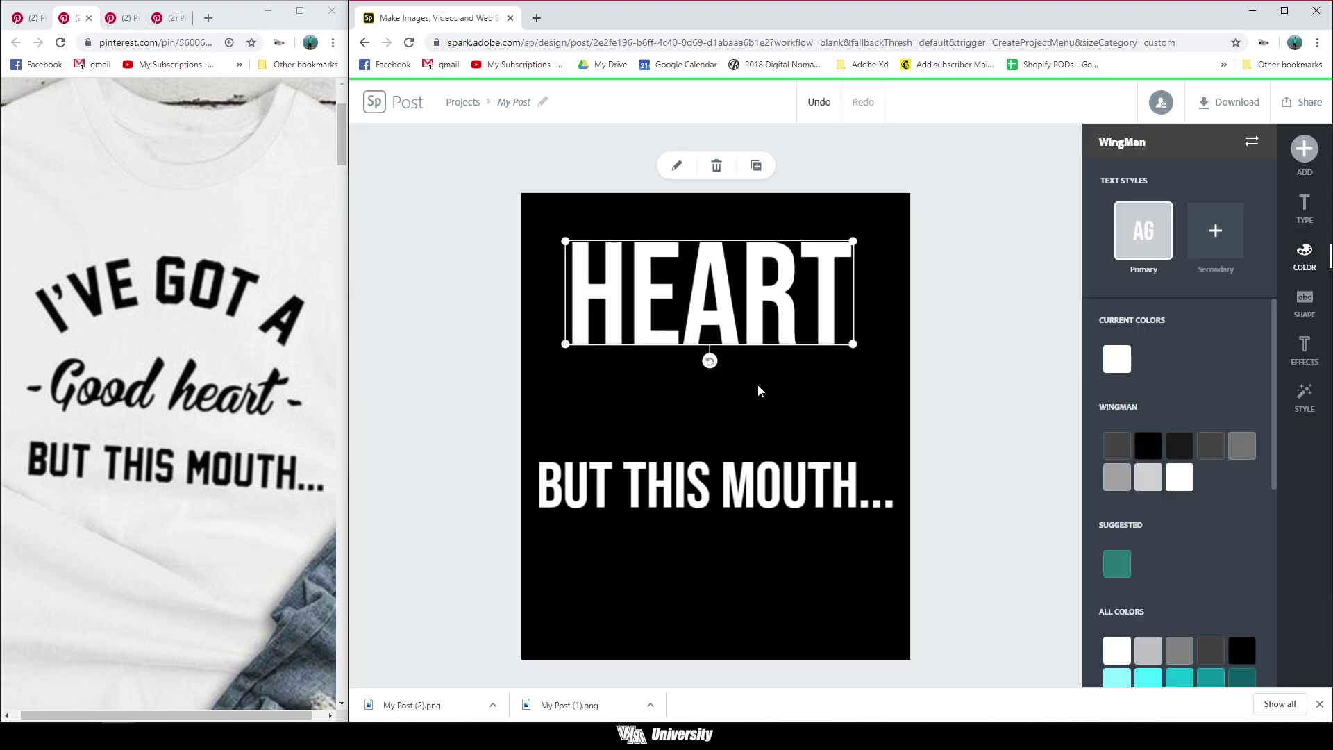
left_click_drag(711, 304, 709, 378)
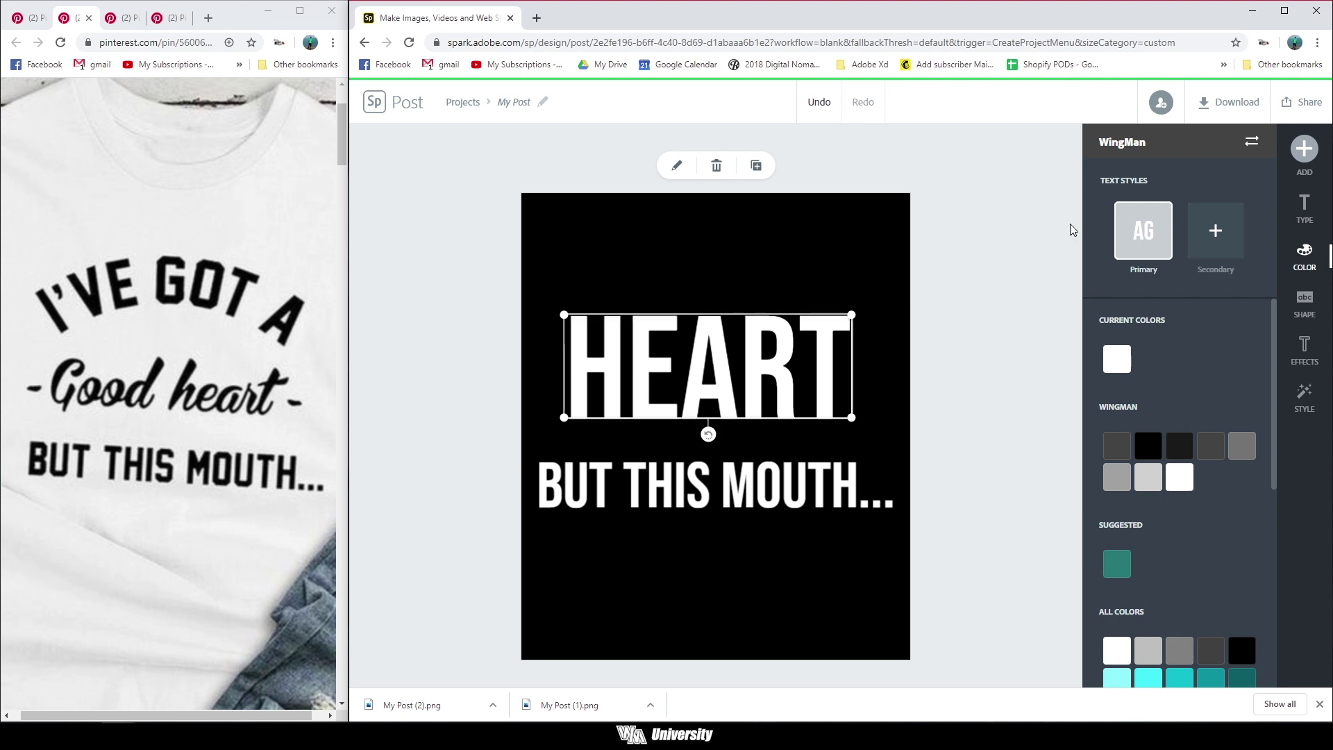
Duplicate HEART, move the copy above it, and retype its text down to 'I've'.
left_click(1305, 148)
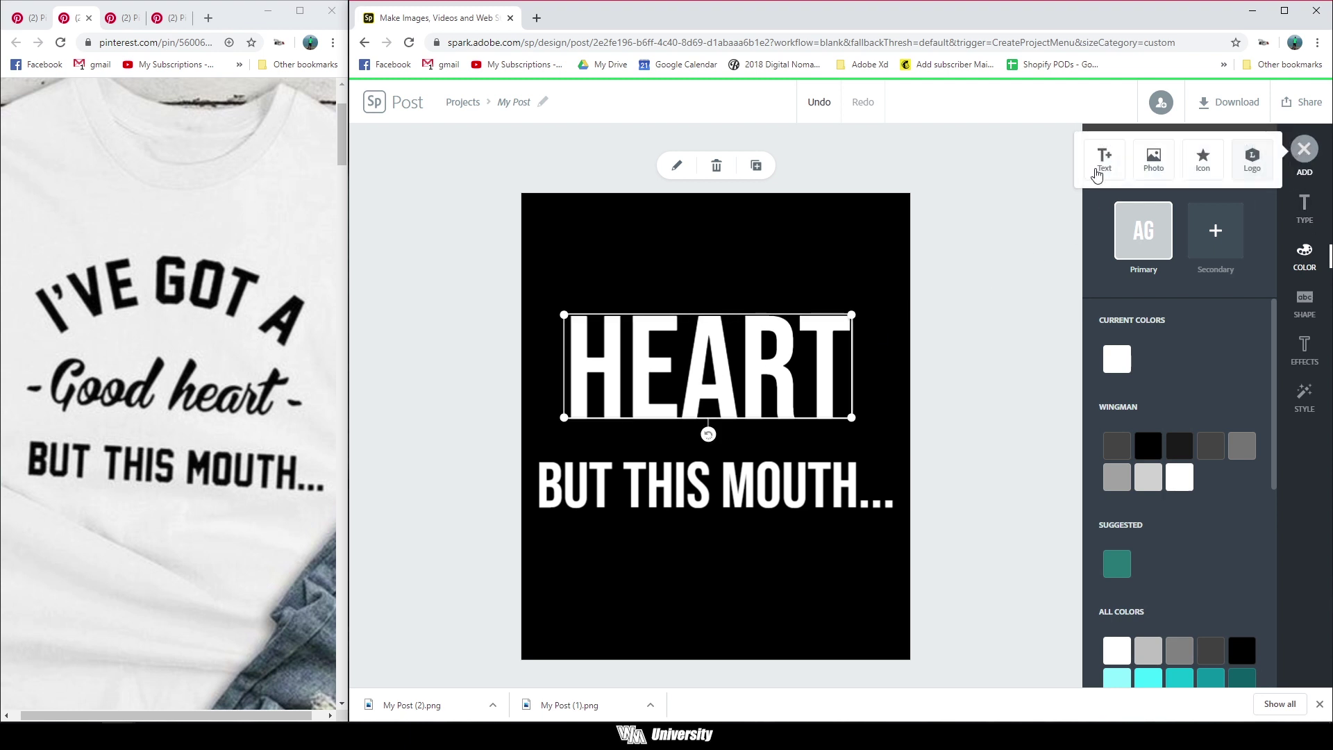
left_click(1095, 160)
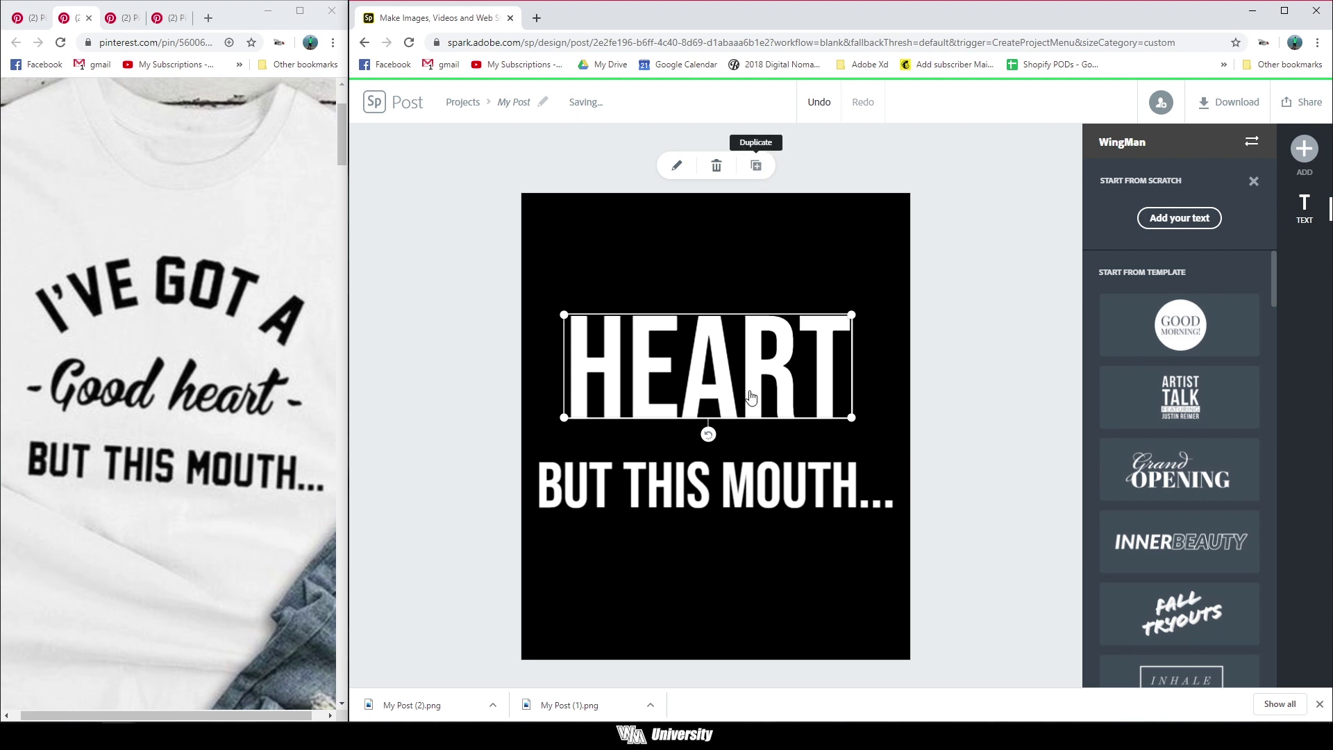
left_click(755, 167)
left_click_drag(747, 382, 740, 270)
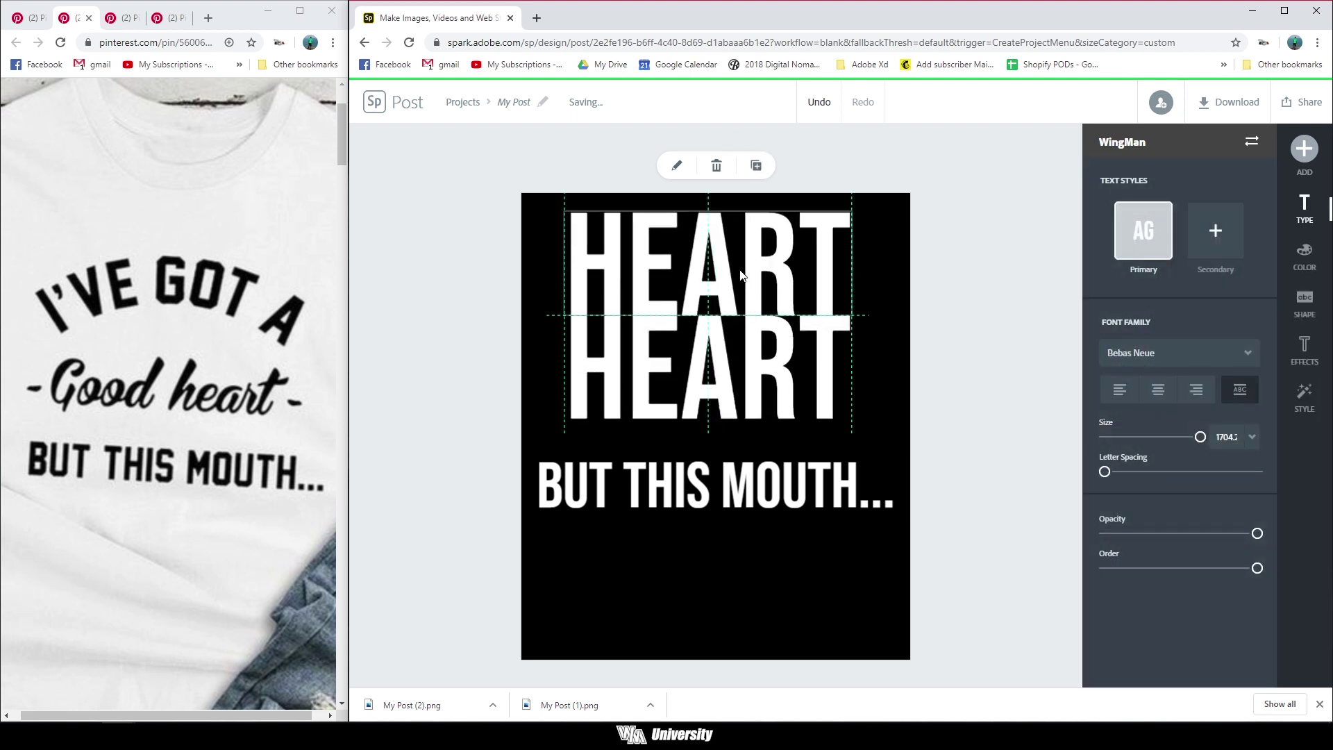
double_click(740, 270)
left_click_drag(771, 350, 537, 350)
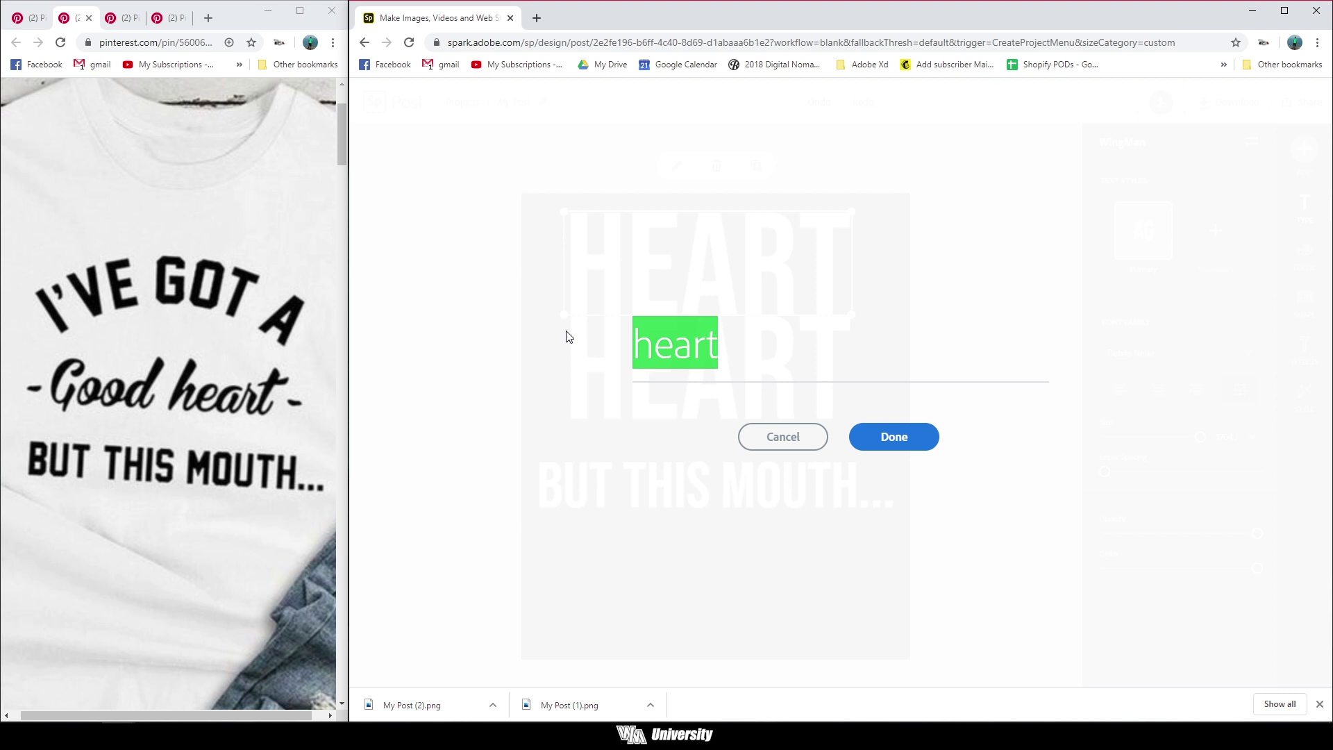
type("I've got a good")
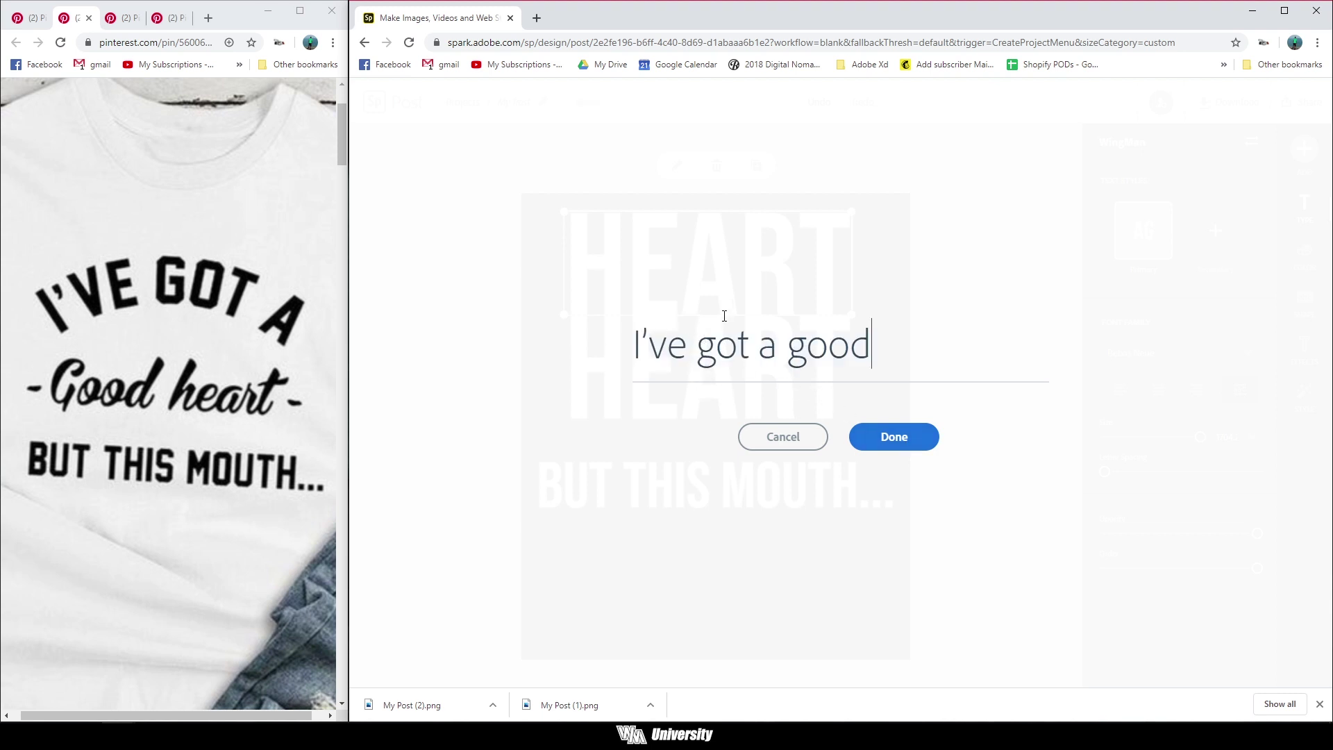
left_click_drag(703, 346, 909, 350)
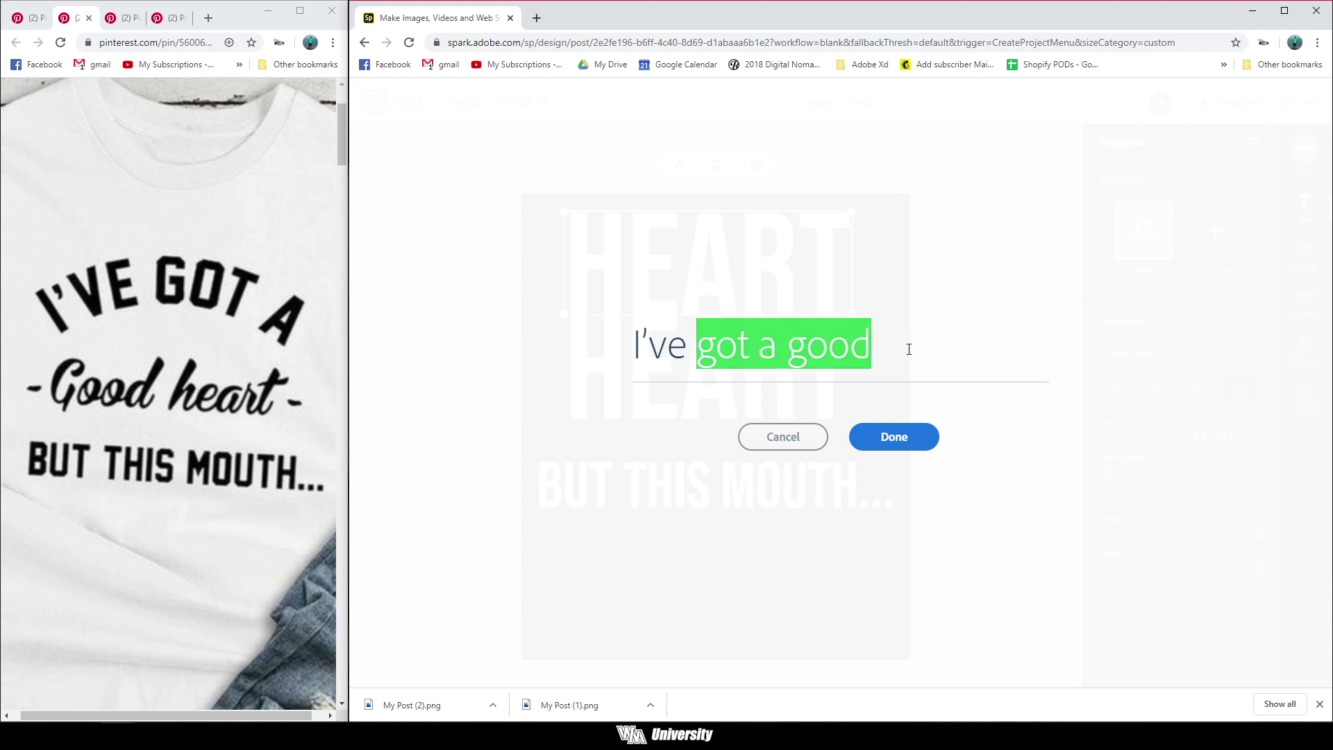
key("BackSpace")
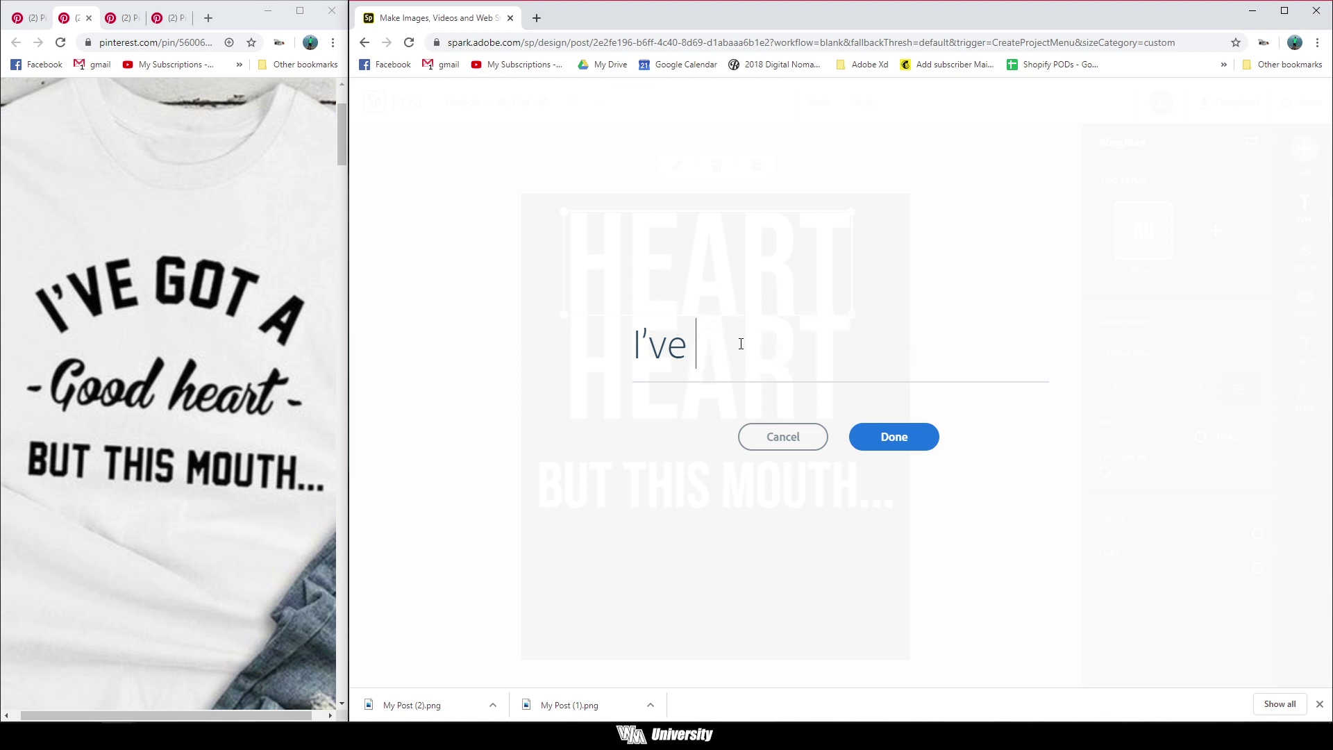
Shrink I'VE to start the top line at the left, and turn a duplicate into GOT.
left_click(875, 438)
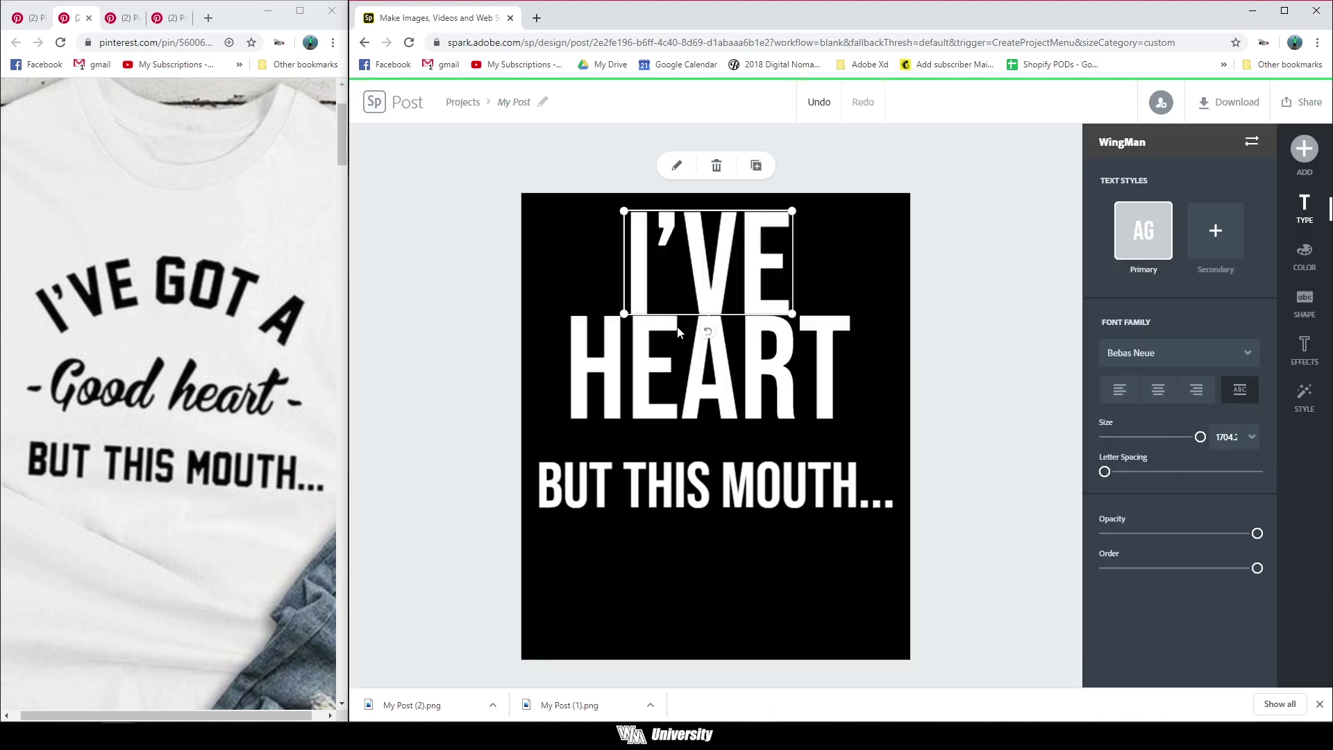
left_click_drag(792, 314, 688, 289)
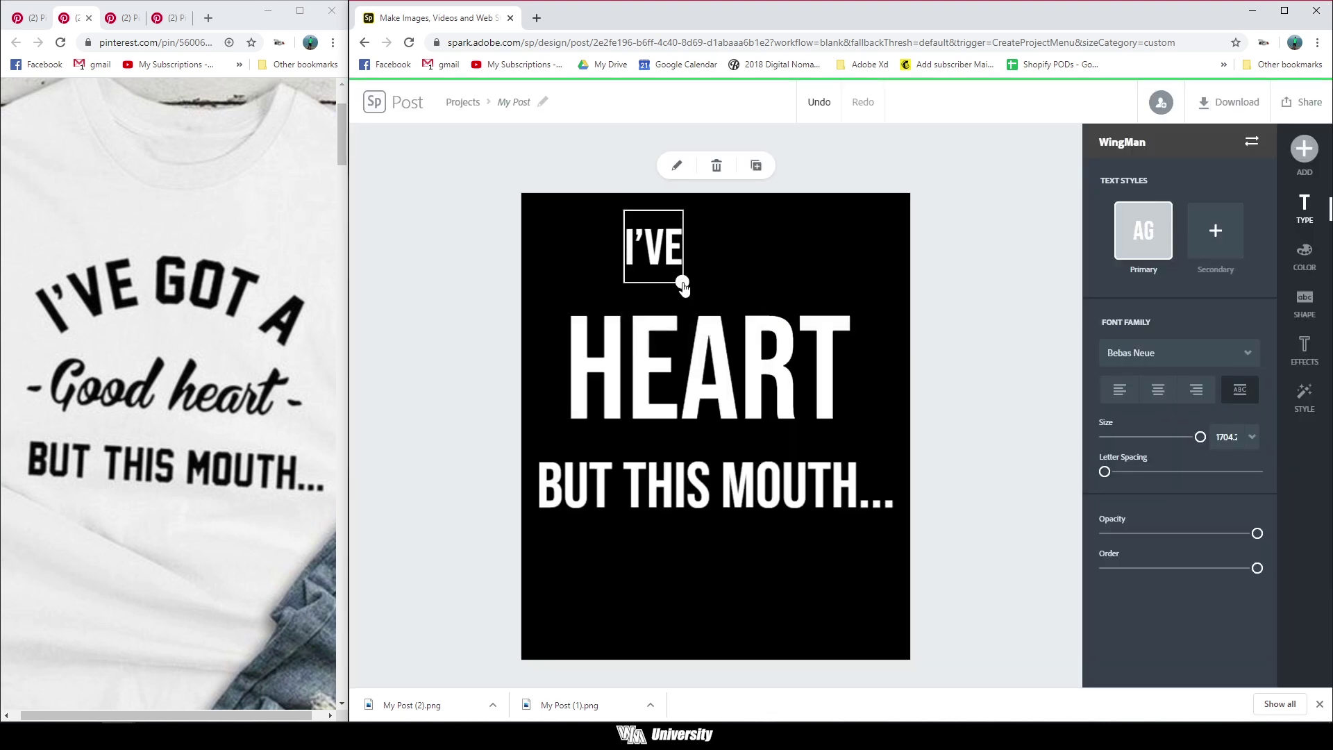
left_click_drag(653, 243, 677, 261)
left_click(757, 165)
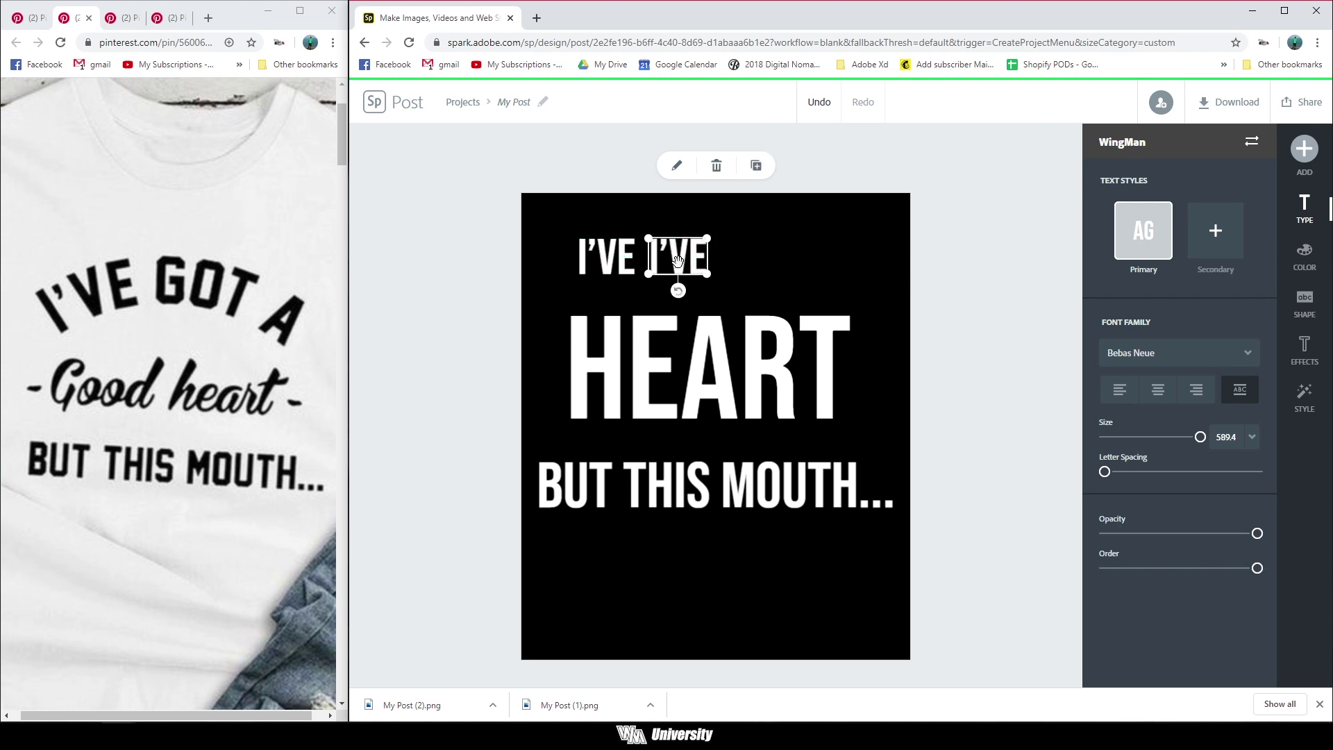
double_click(679, 262)
left_click_drag(729, 380, 604, 369)
type("got a good")
left_click_drag(686, 346, 957, 352)
key("BackSpace")
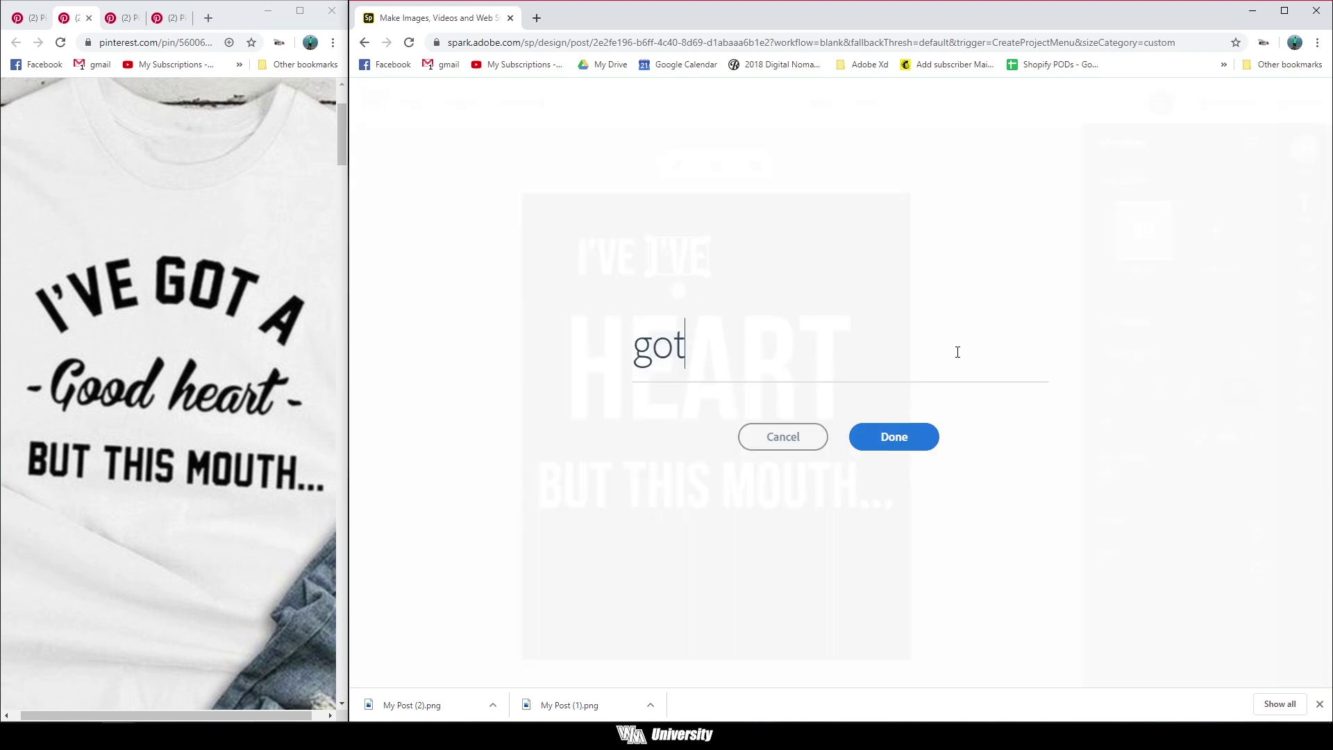
left_click(913, 447)
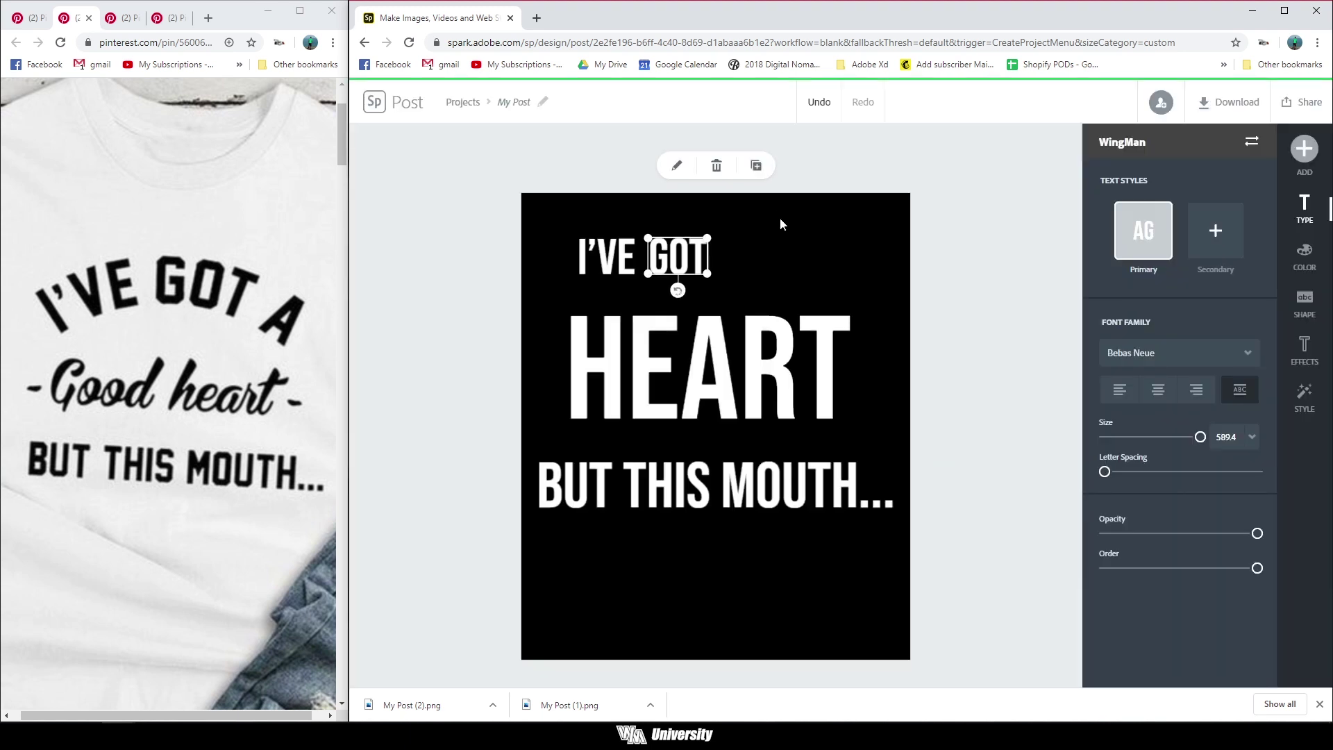
Duplicate GOT to its right, edit it to 'A', and paste the cut 'good' as a separate GOOD block.
left_click(756, 167)
left_click_drag(684, 272, 756, 273)
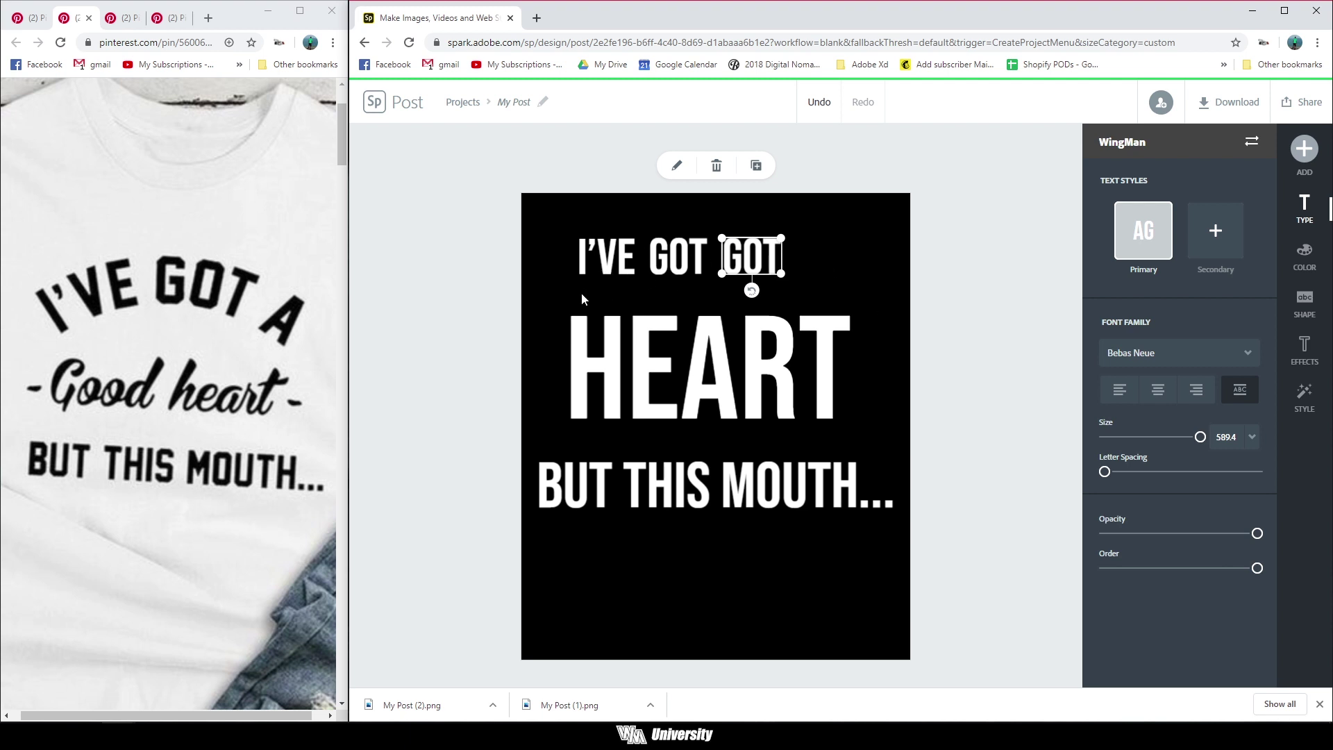
double_click(742, 262)
left_click_drag(708, 332, 581, 347)
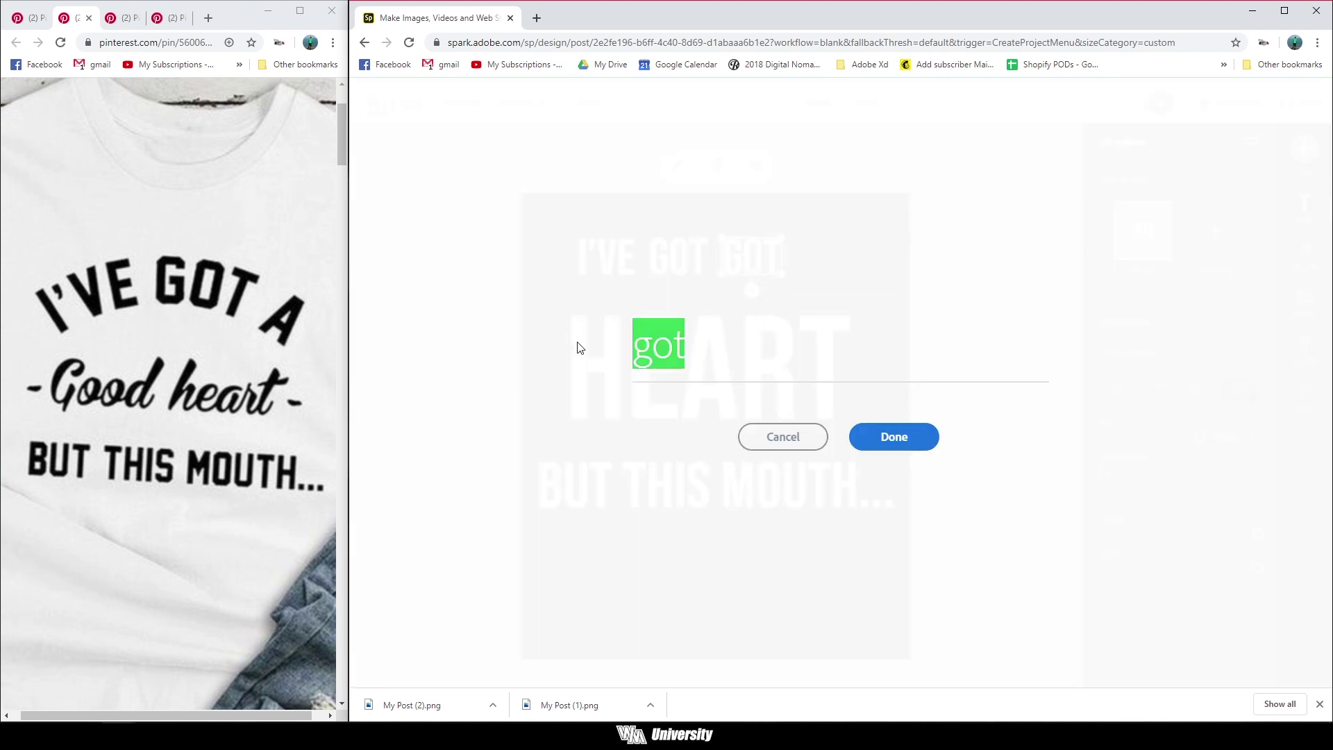
type("got a good")
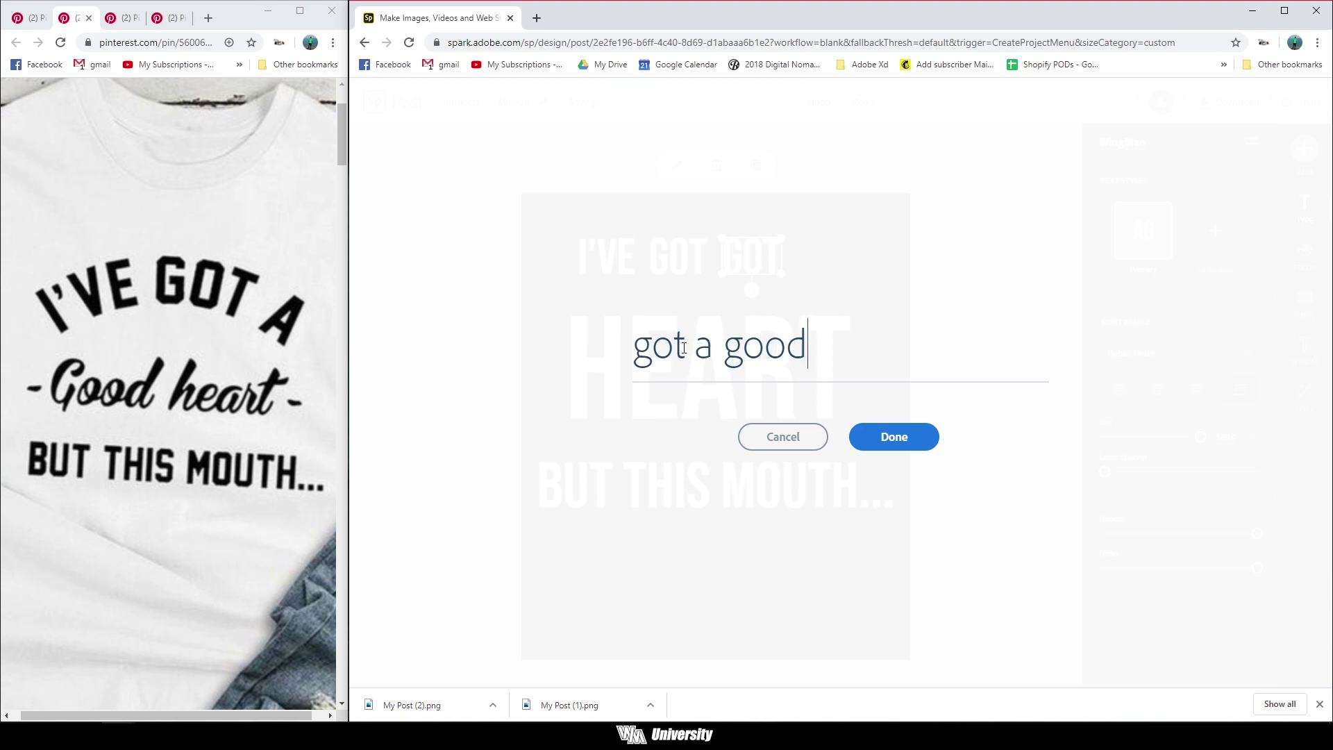
left_click_drag(684, 347, 476, 331)
key("BackSpace")
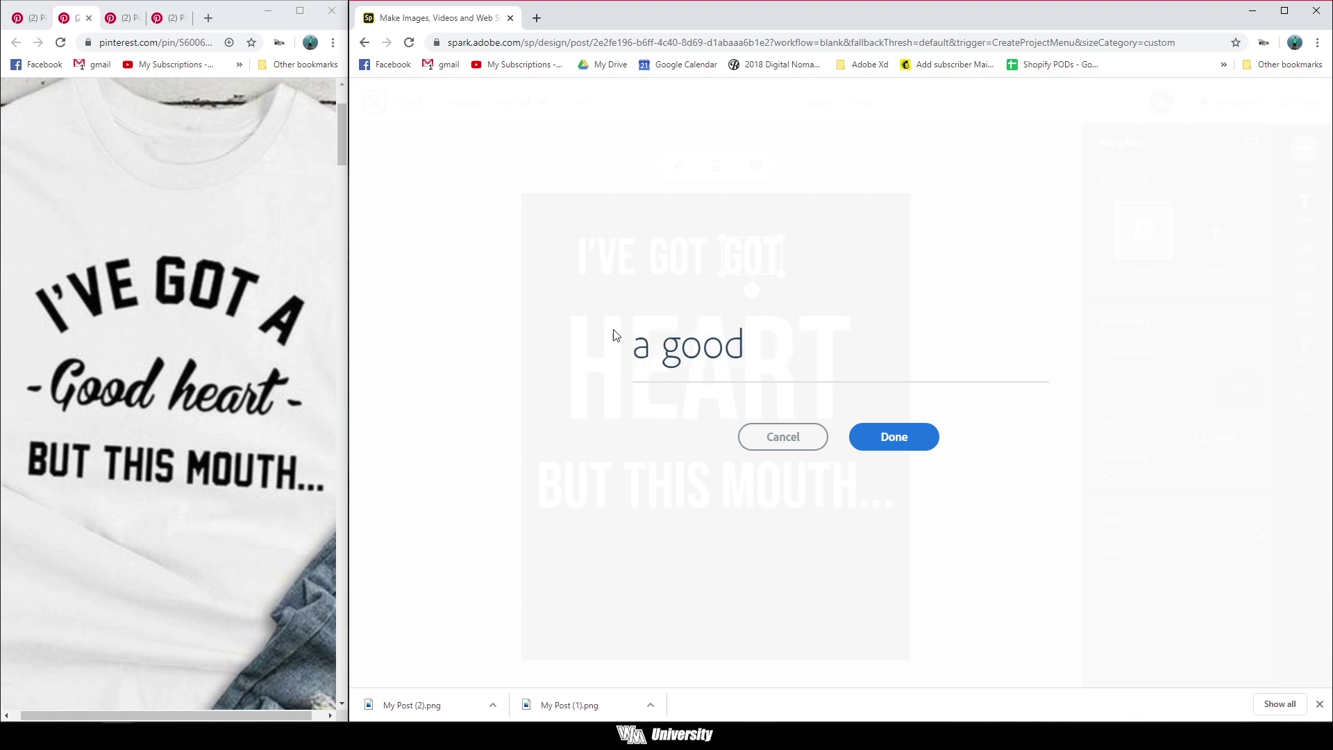
left_click_drag(649, 343, 945, 355)
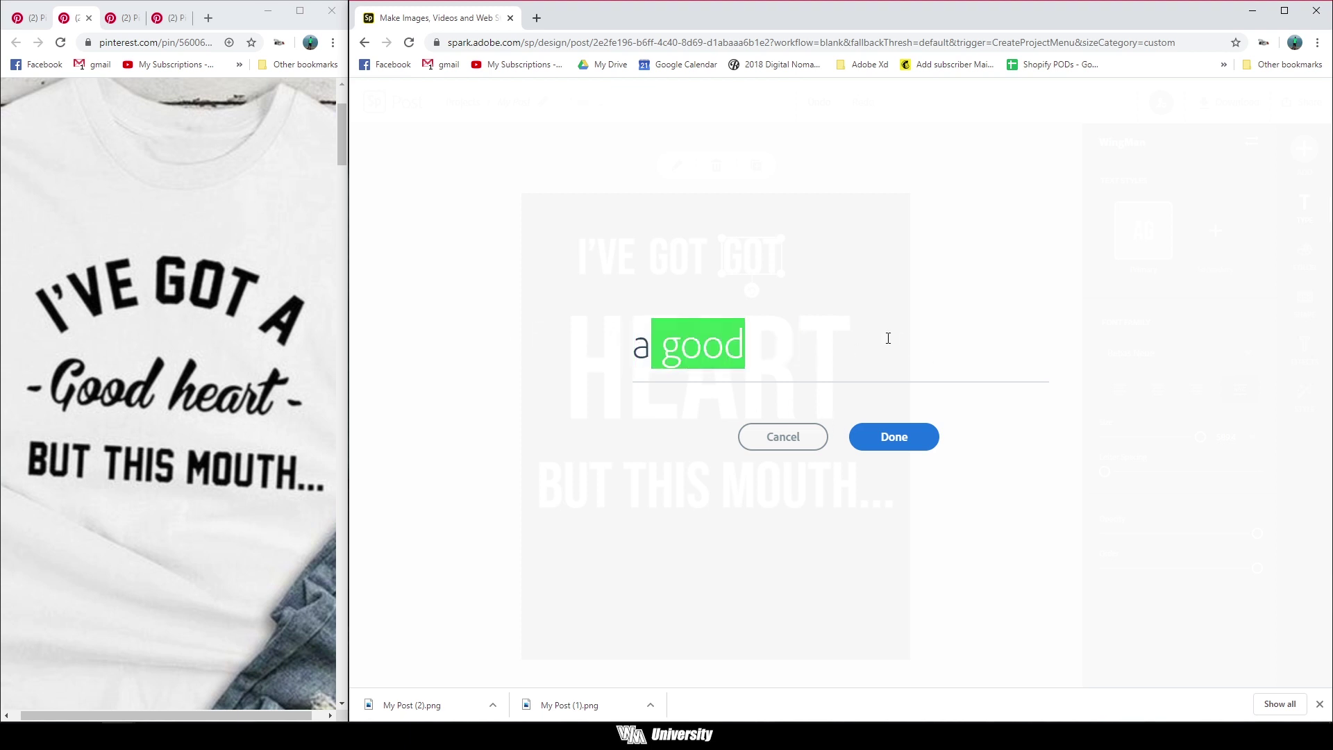
key("ctrl+x")
left_click(894, 437)
key("ctrl+v")
Enlarge GOOD to match the other words and slightly enlarge and shift A left.
left_click_drag(785, 251, 731, 258)
left_click(753, 256)
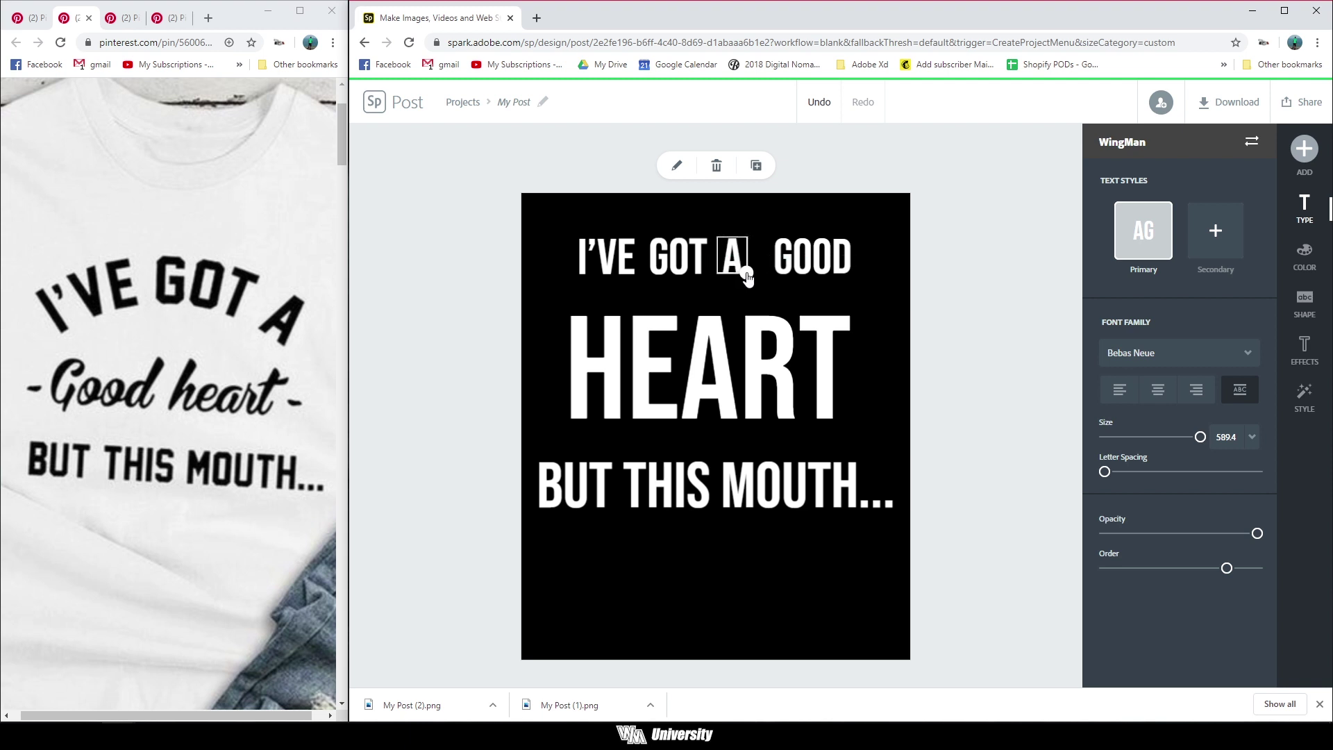
mouse_move(747, 276)
left_mouse_down()
mouse_move(736, 283)
mouse_move(729, 260)
left_mouse_up()
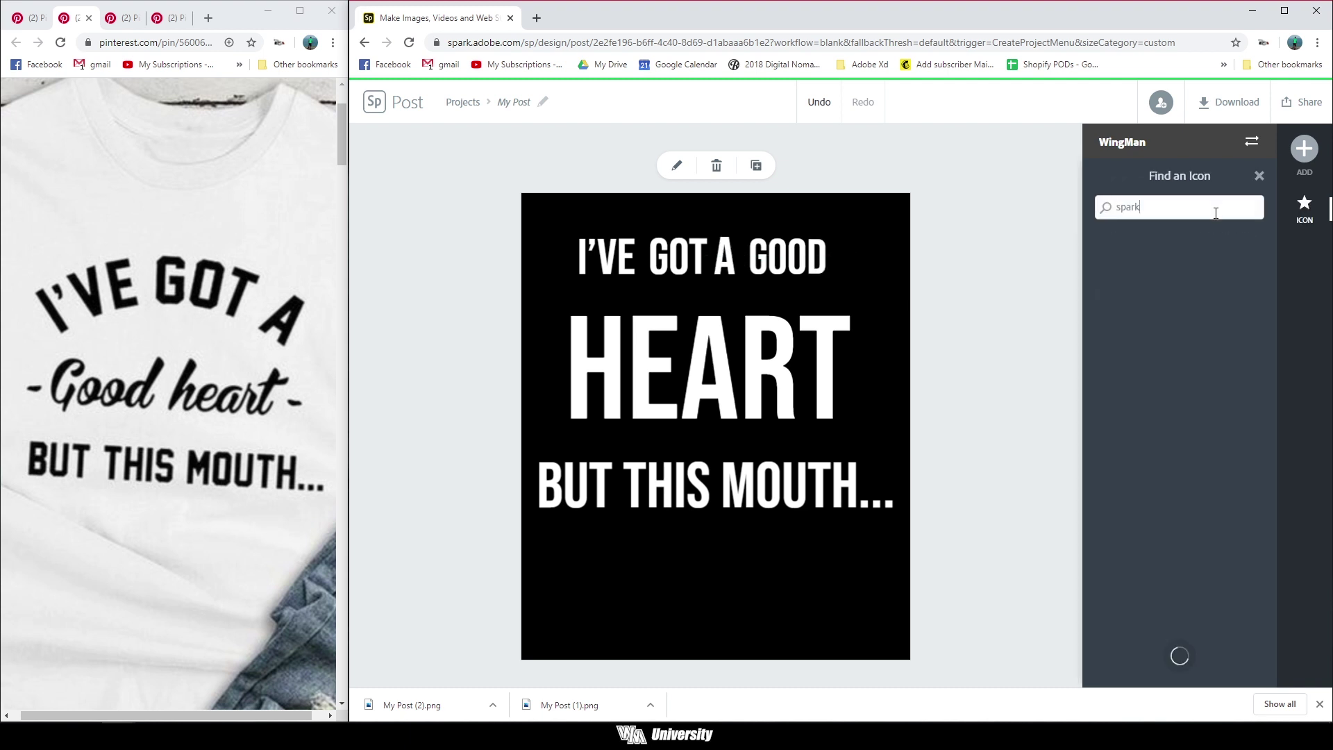
Add a filled teal circle icon via an icon search, enlarge it and position it beneath the top words.
double_click(1215, 213)
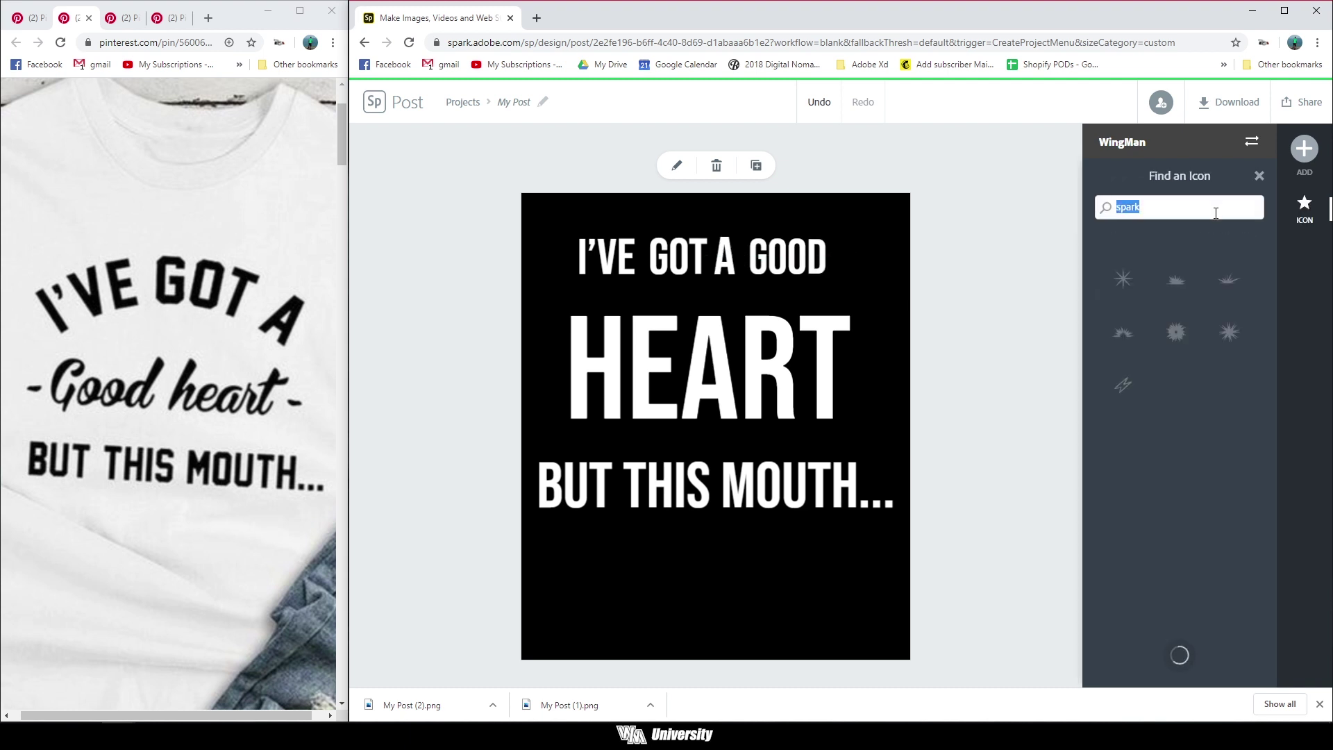
type("clircle")
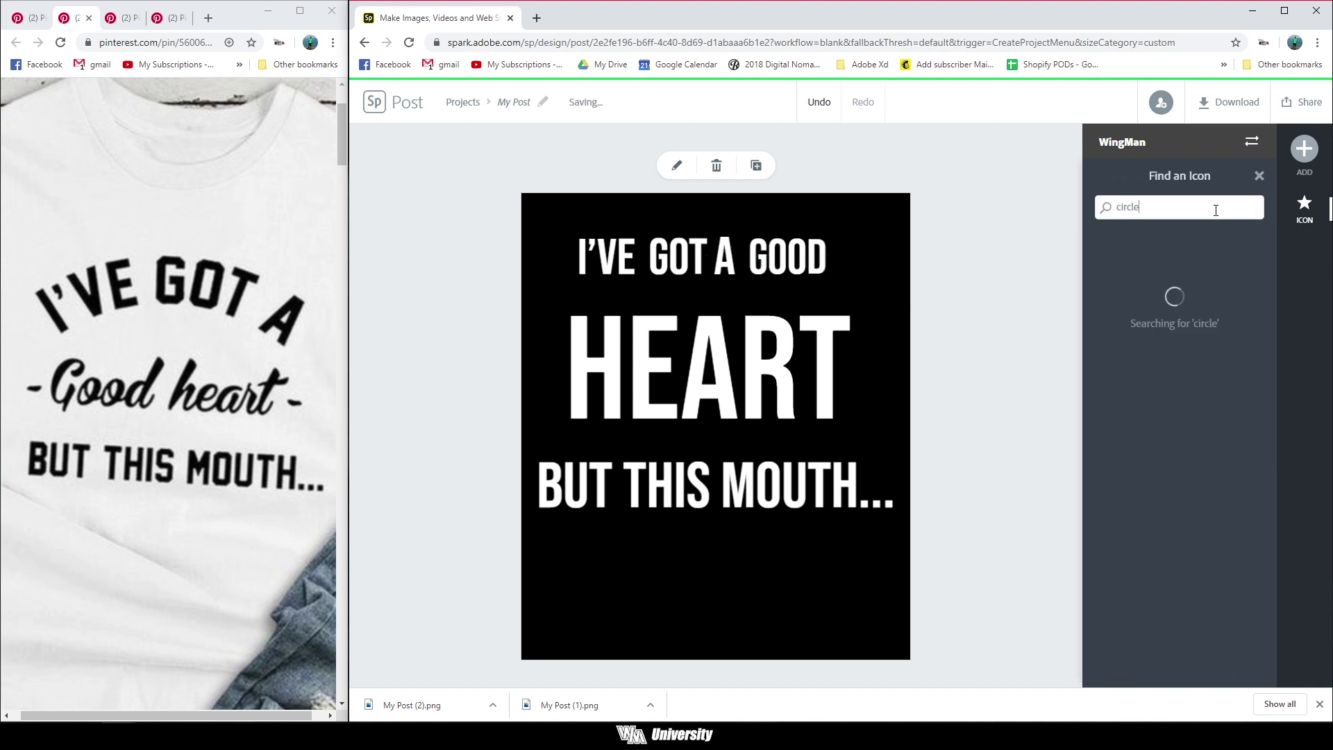
left_click(1180, 329)
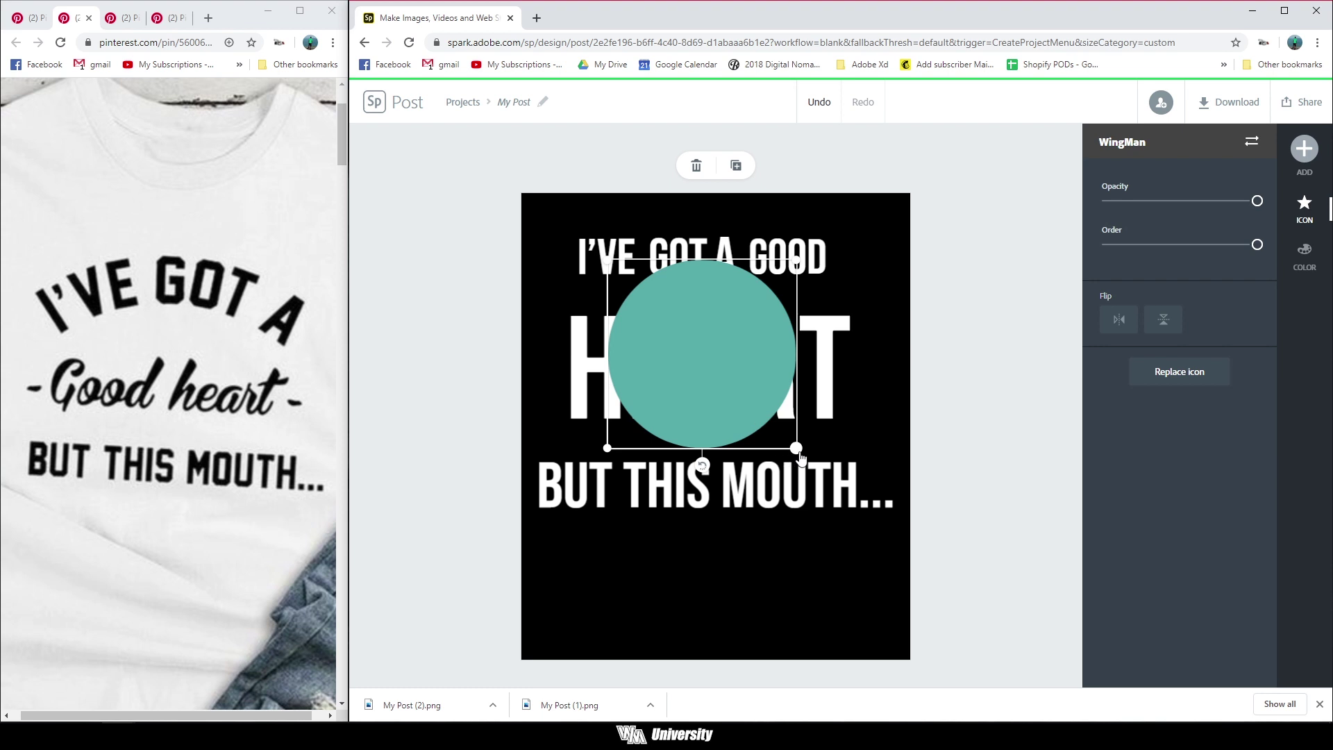
left_click_drag(796, 449, 1060, 571)
left_click_drag(924, 453, 740, 412)
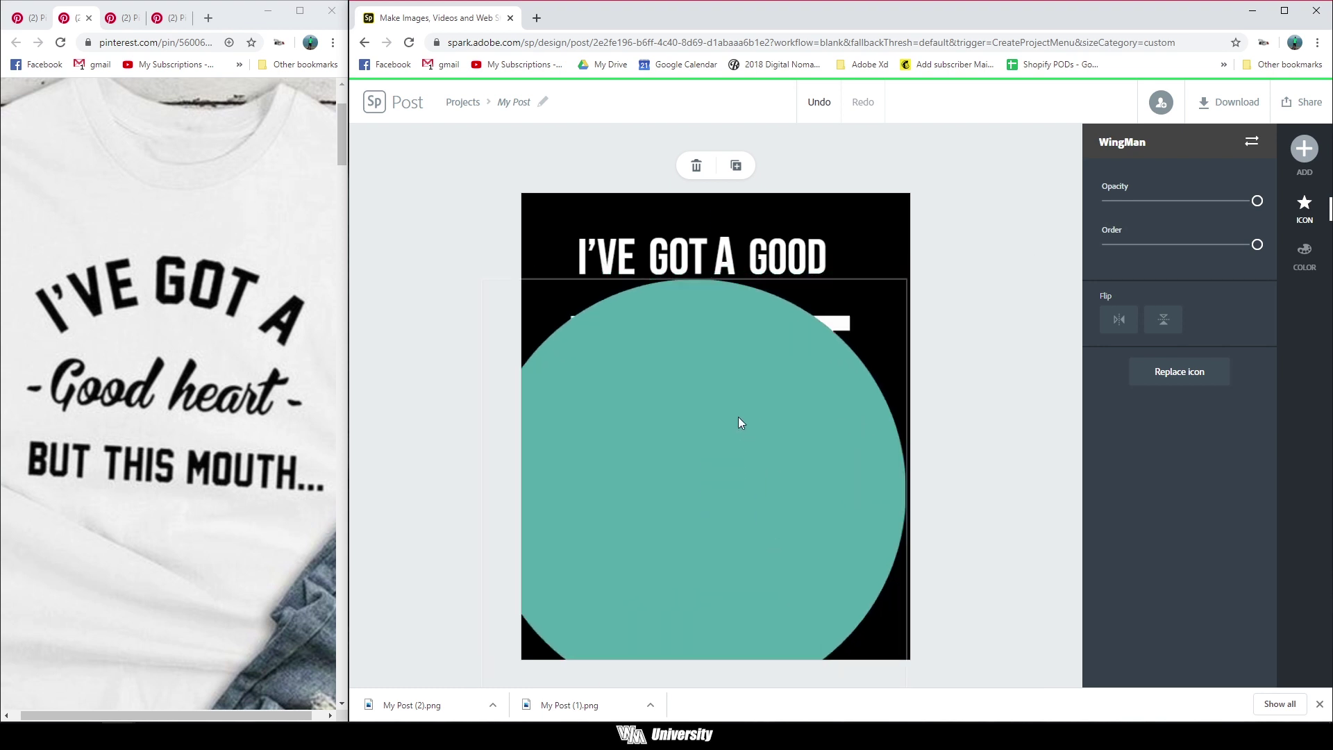
left_click_drag(706, 419, 718, 408)
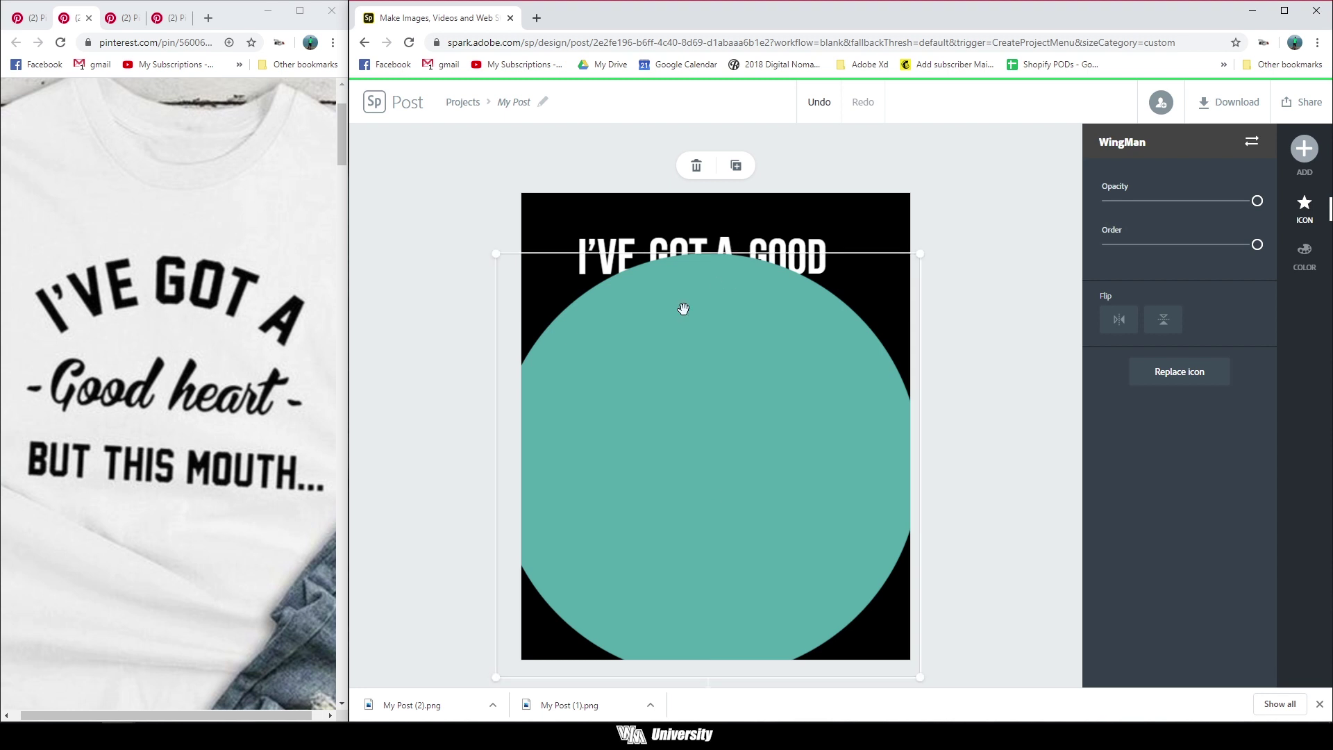
left_click(615, 239)
Move I'VE up and rotate it counter-clockwise, then tilt GOT to follow the circle's curve.
left_click_drag(615, 240, 604, 227)
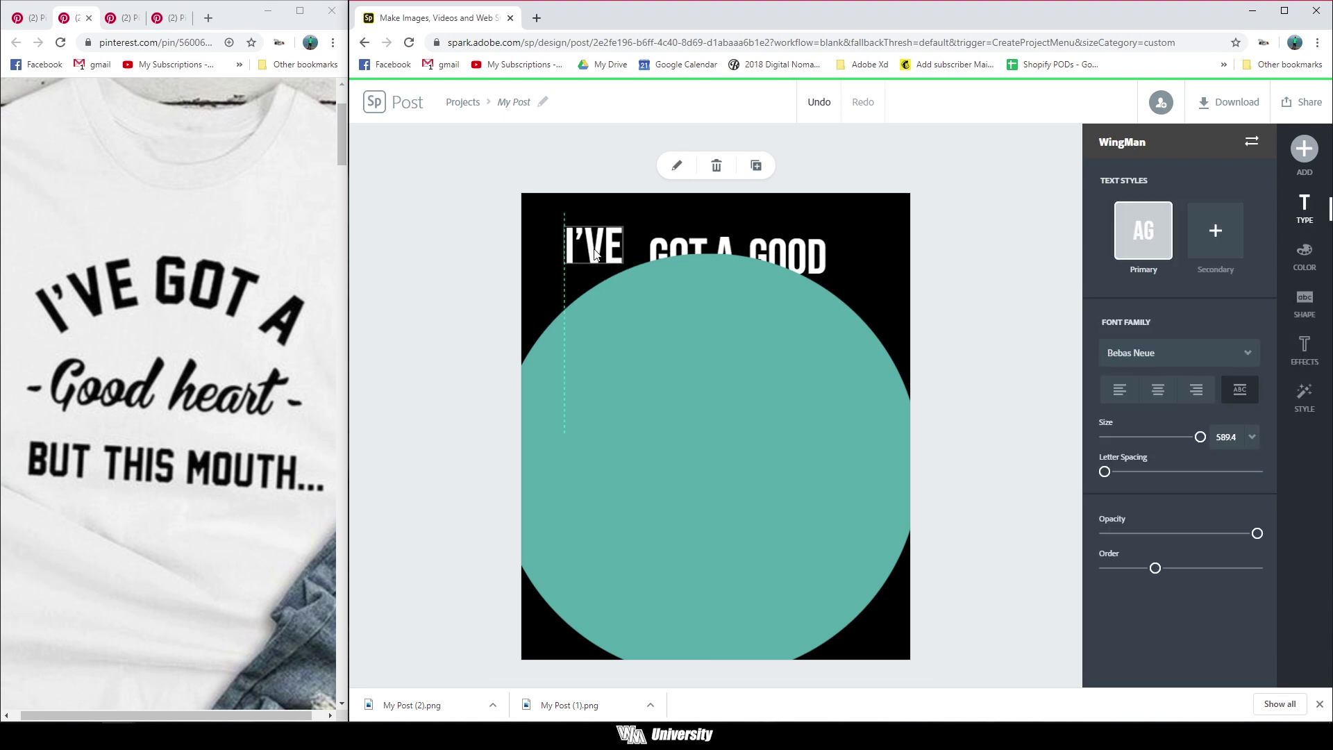
mouse_move(595, 278)
left_mouse_down()
mouse_move(618, 279)
mouse_move(603, 254)
mouse_move(606, 294)
left_mouse_up()
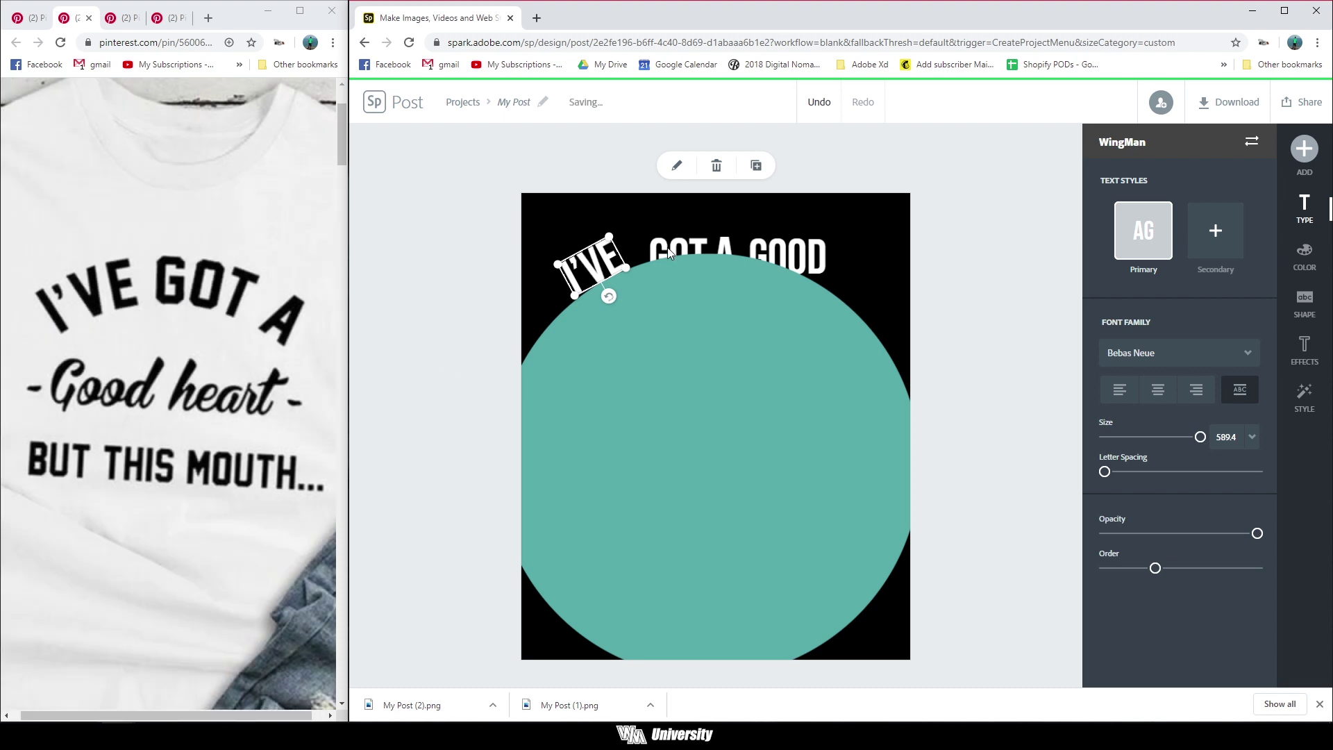
left_click(656, 255)
left_click_drag(643, 236, 664, 275)
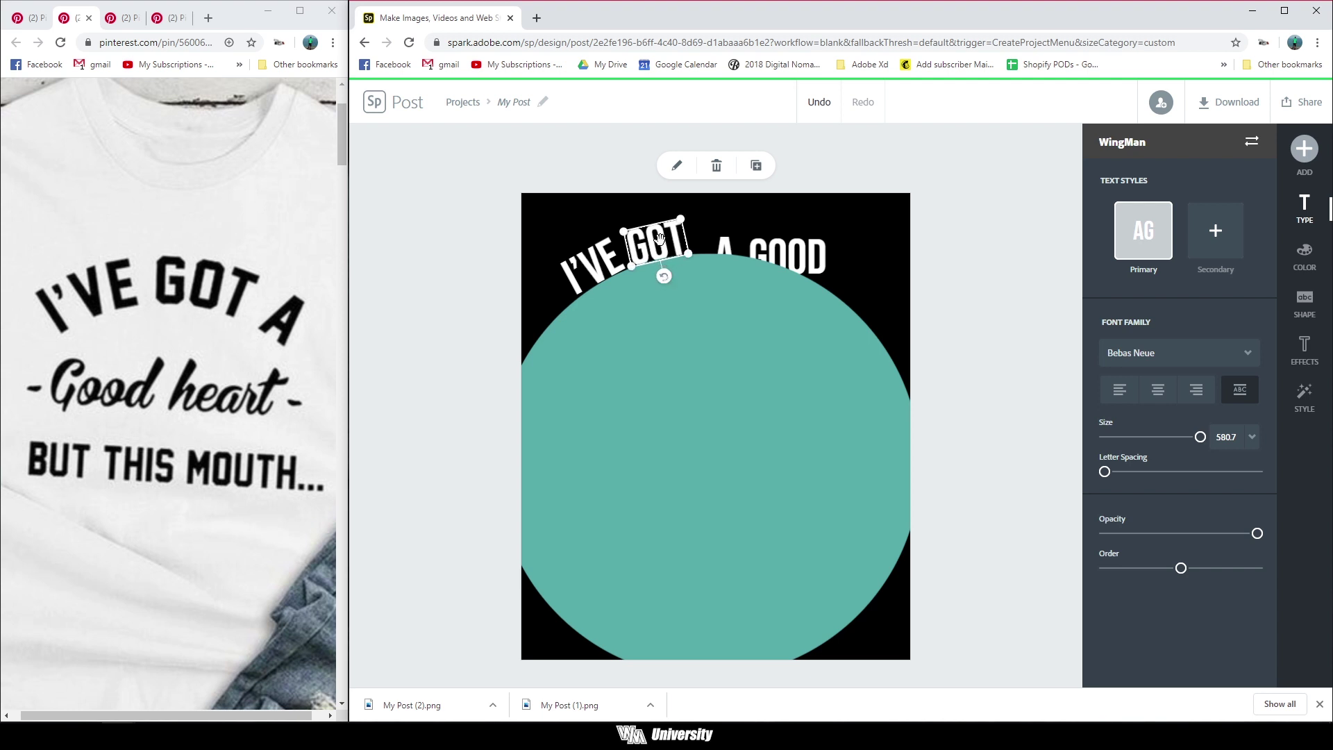
Centre A above the circle and move GOOD along the arc, tilting it clockwise.
left_click(724, 249)
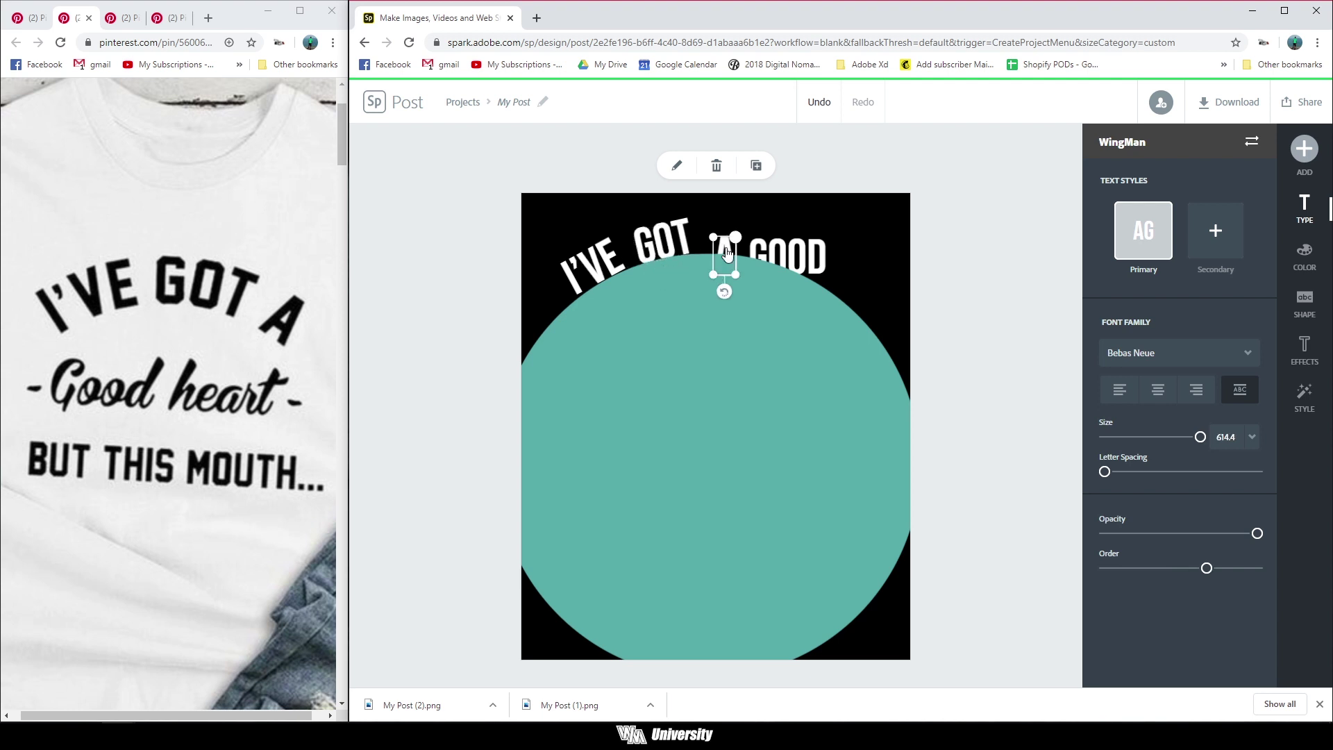
key("ctrl+z")
mouse_move(718, 271)
left_mouse_down()
mouse_move(732, 220)
mouse_move(722, 267)
left_mouse_up()
left_click_drag(721, 268, 722, 271)
left_click(797, 268)
left_click(804, 259)
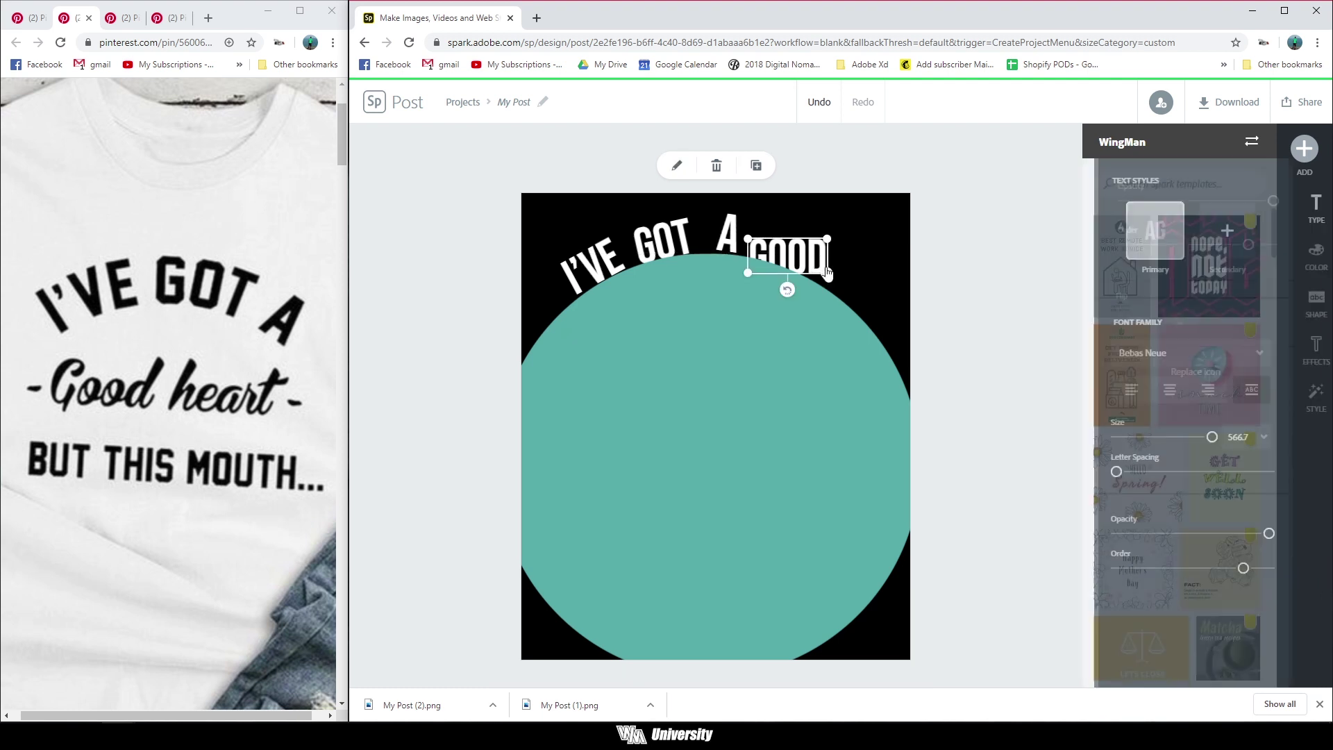
key("ctrl+z")
key("ctrl+shift+z")
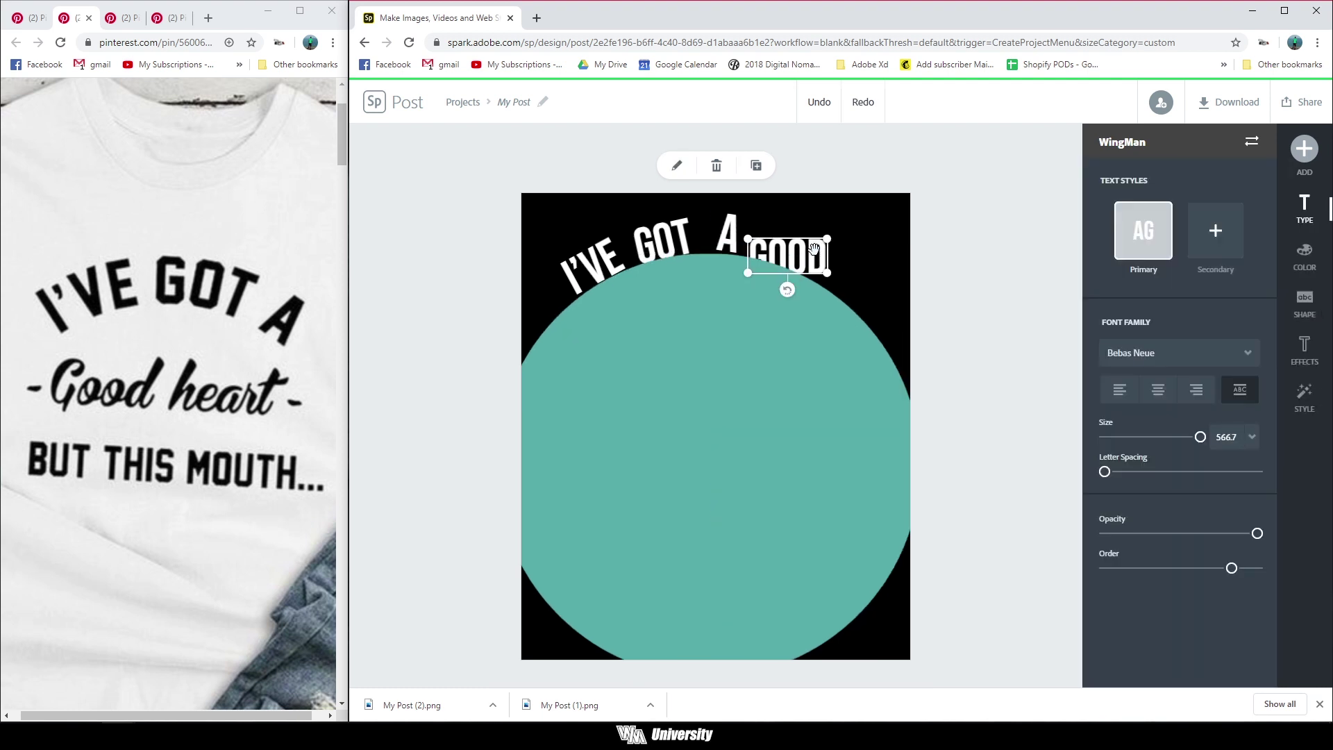
left_click_drag(806, 243, 827, 229)
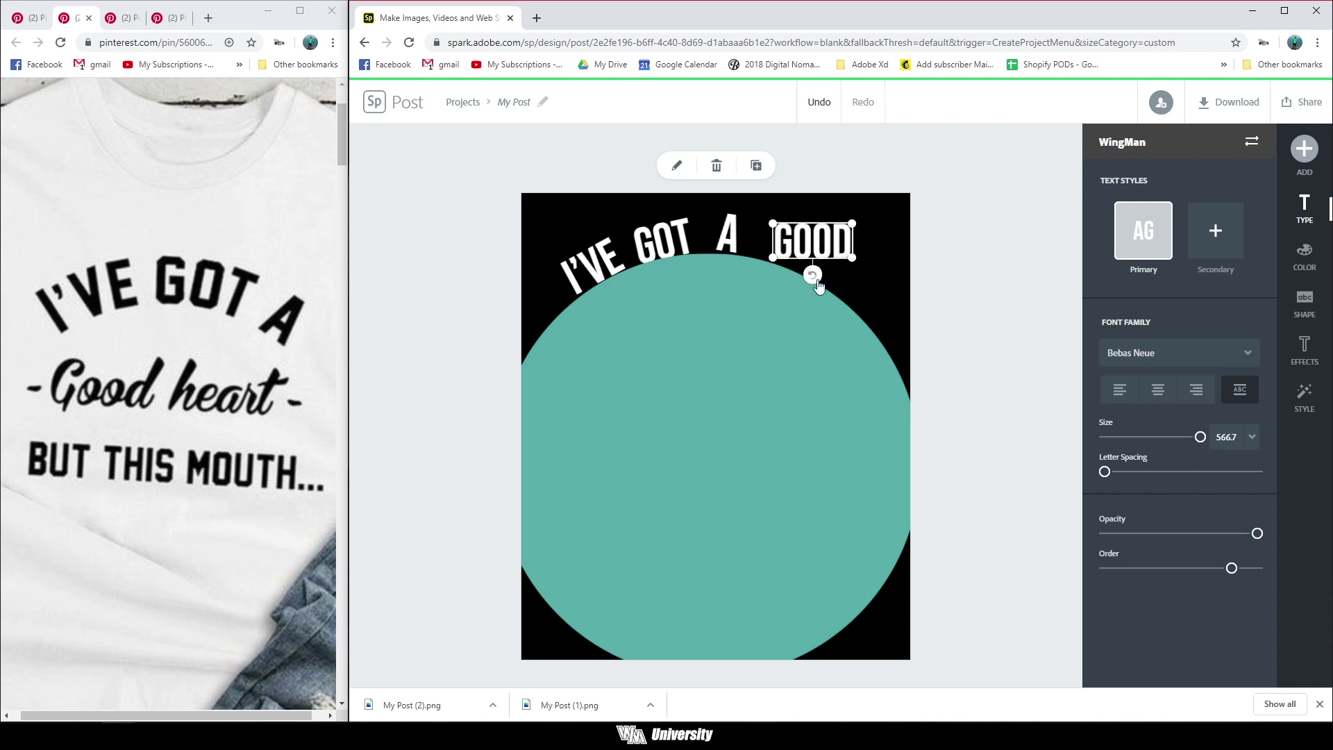
left_click_drag(811, 274, 803, 301)
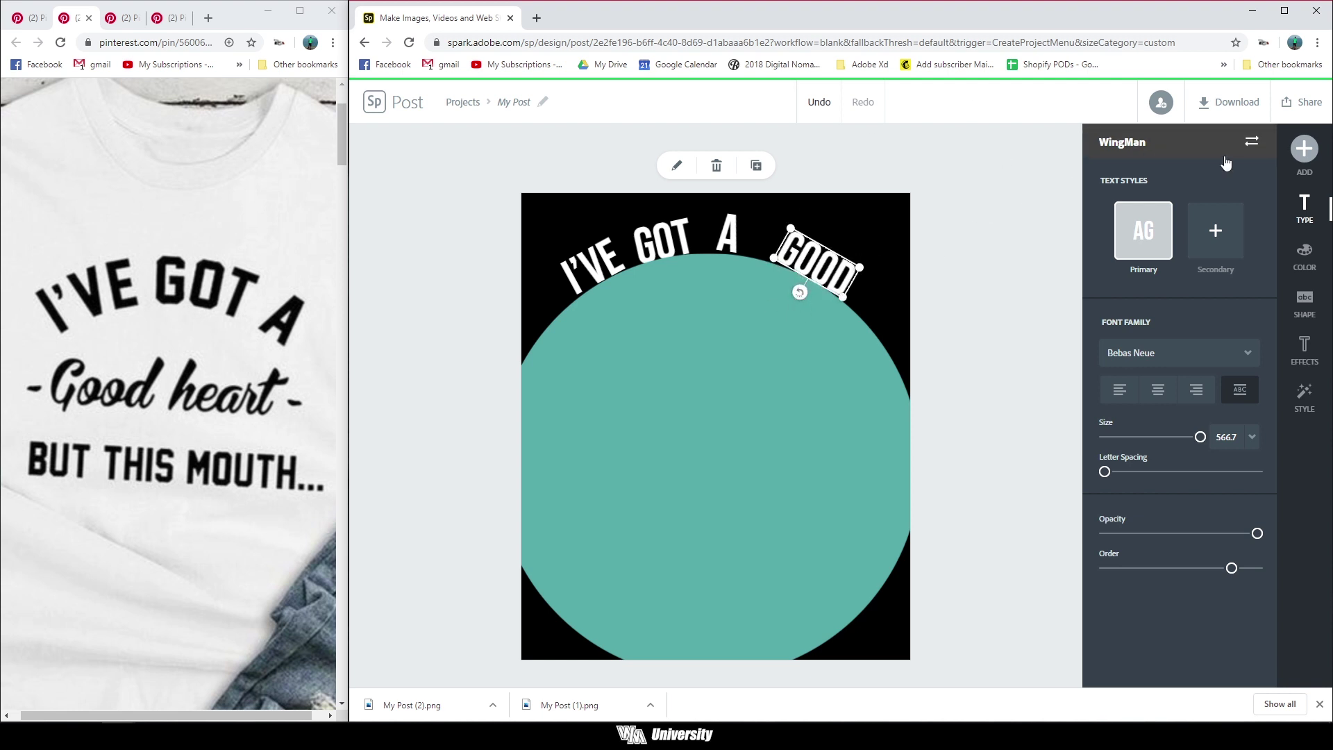
Insert a line icon found by searching 'line'.
left_click(1304, 147)
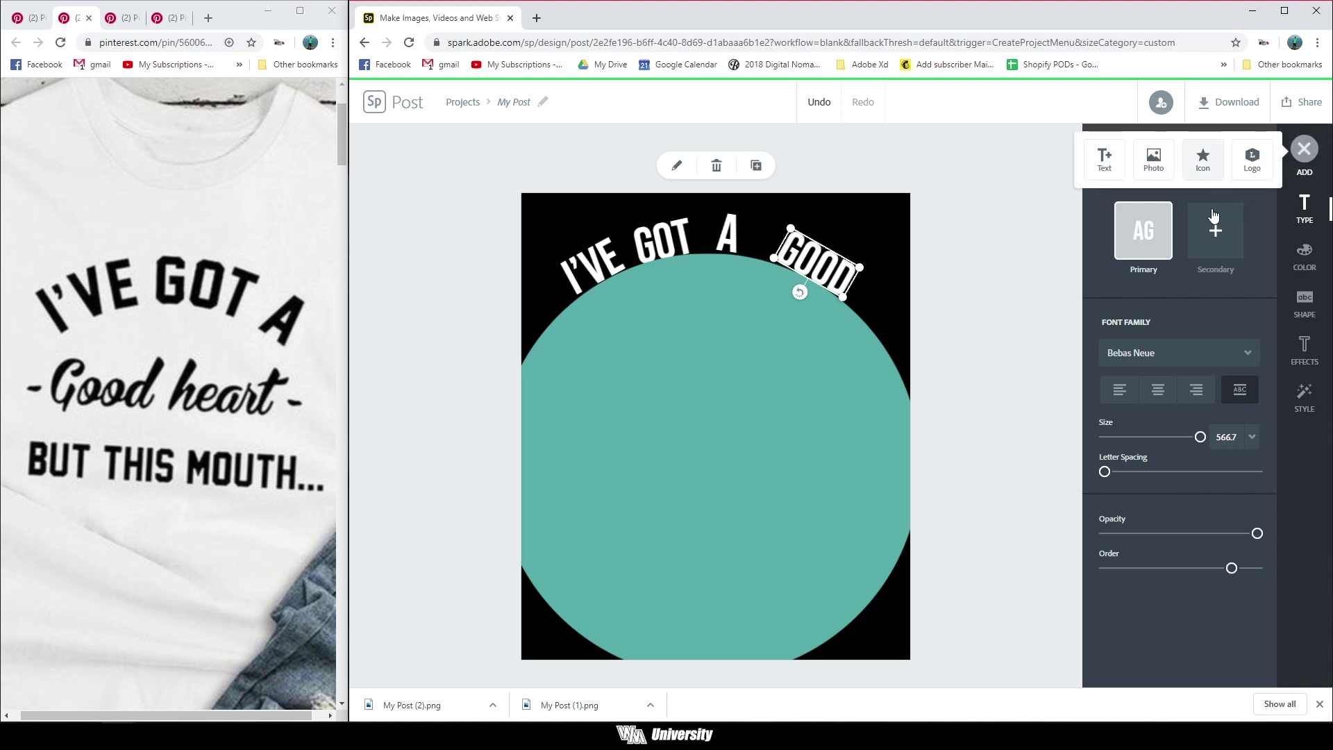
left_click(1204, 160)
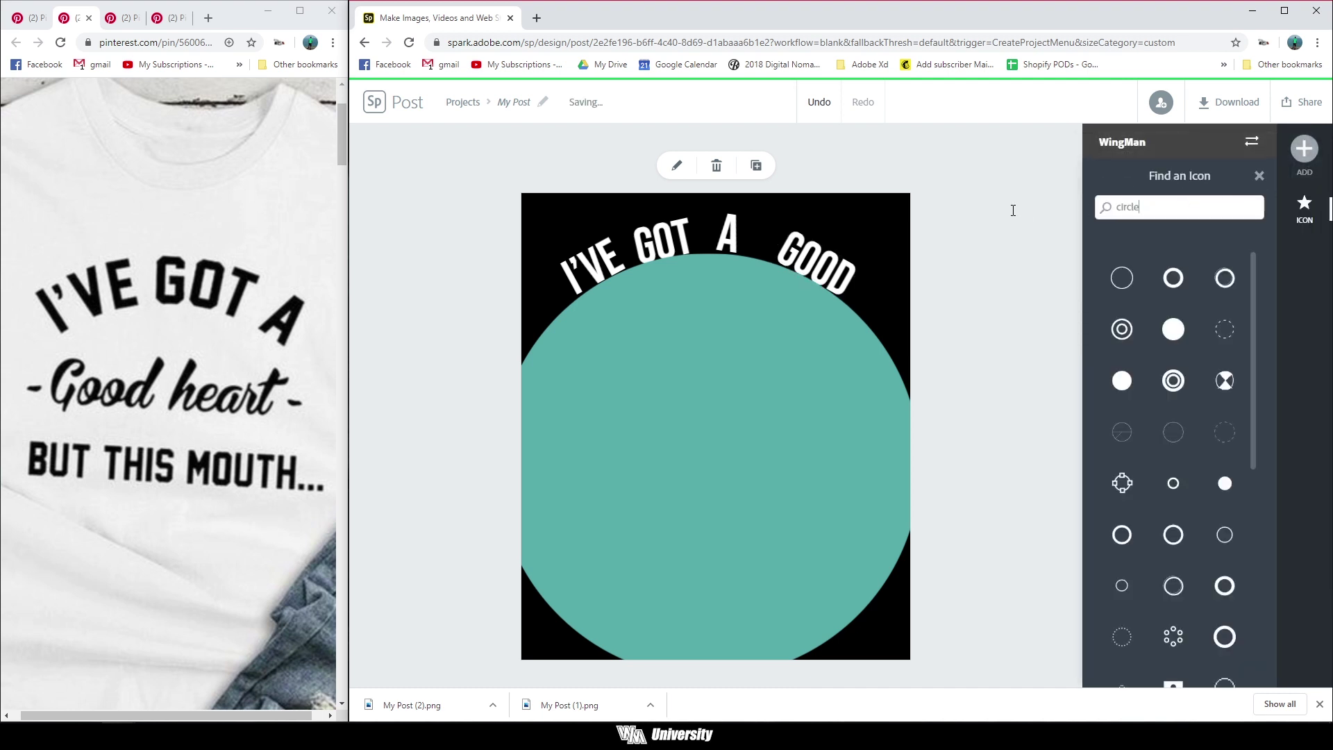
key("ctrl+a")
type("line")
left_click(1175, 385)
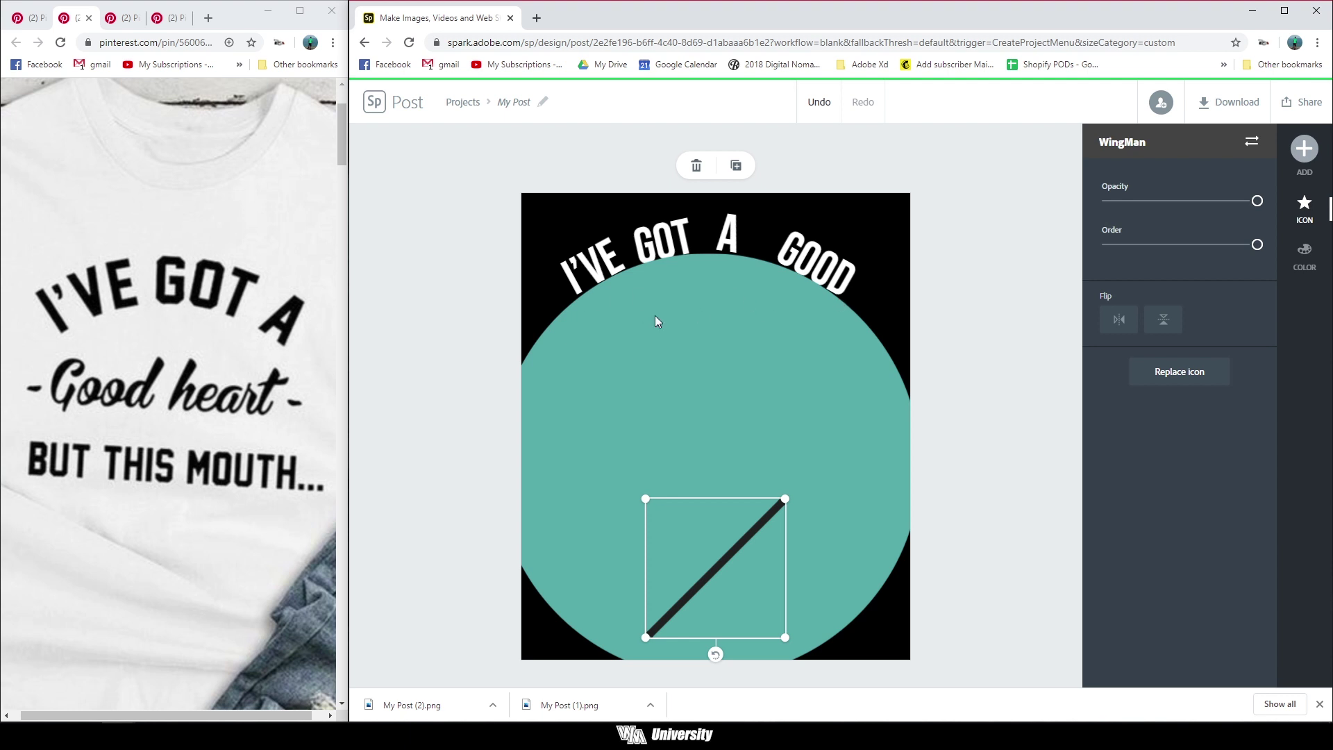
Rotate the line level, stretch it across the circle below the arc, and colour it magenta.
left_click_drag(714, 657, 654, 649)
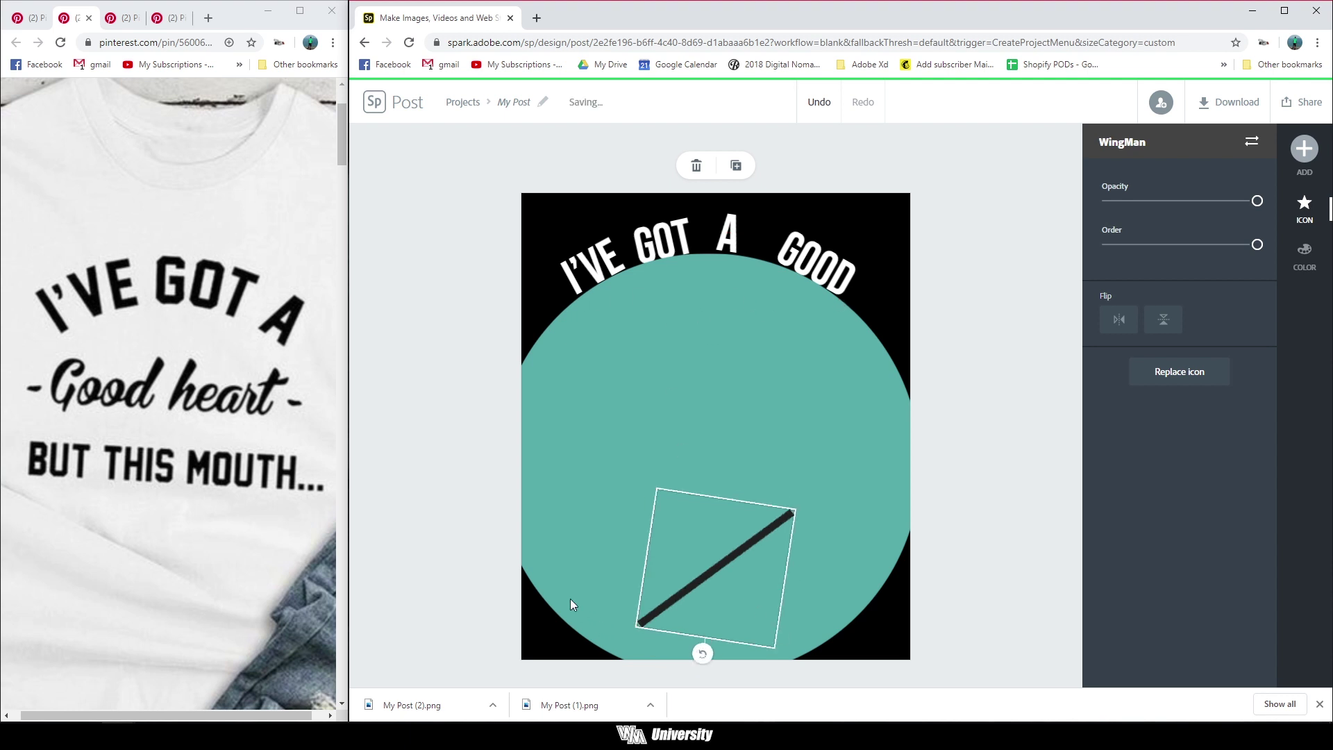
left_click_drag(571, 605, 623, 655)
left_click_drag(727, 570, 637, 249)
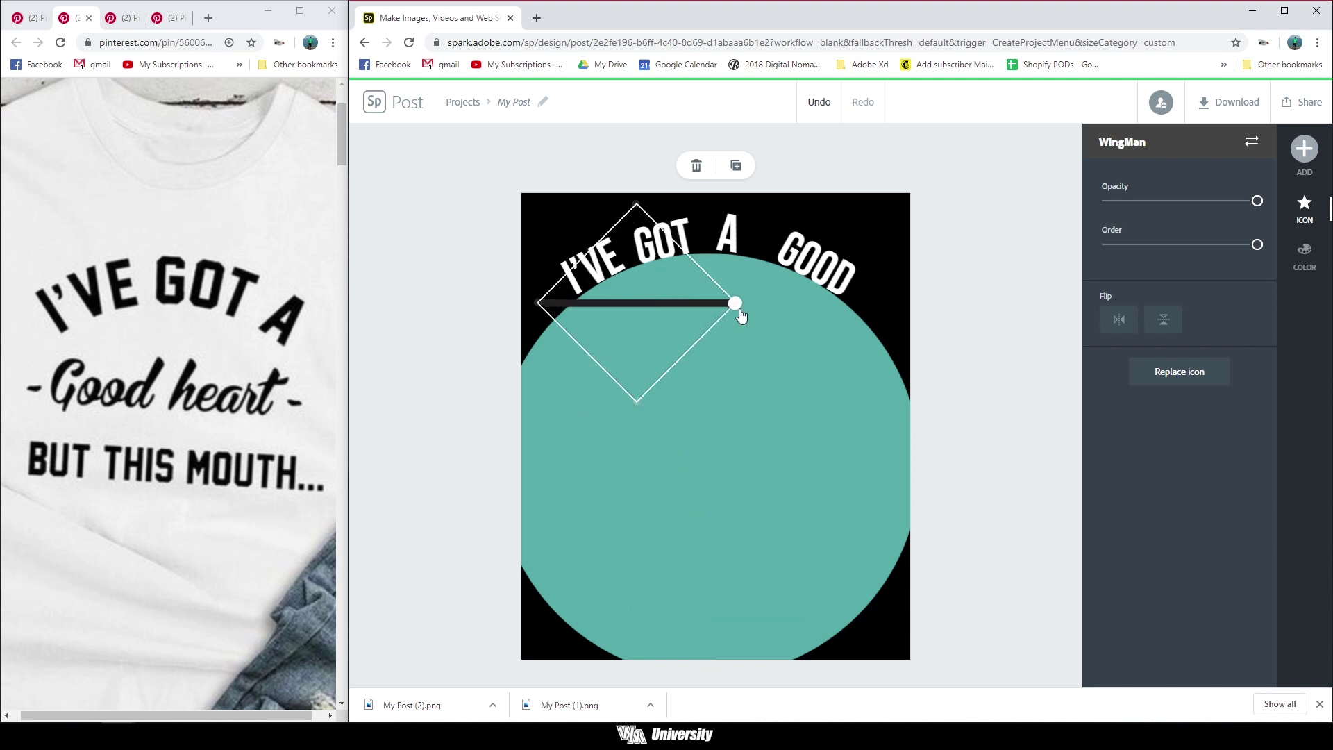
left_click_drag(741, 311, 907, 311)
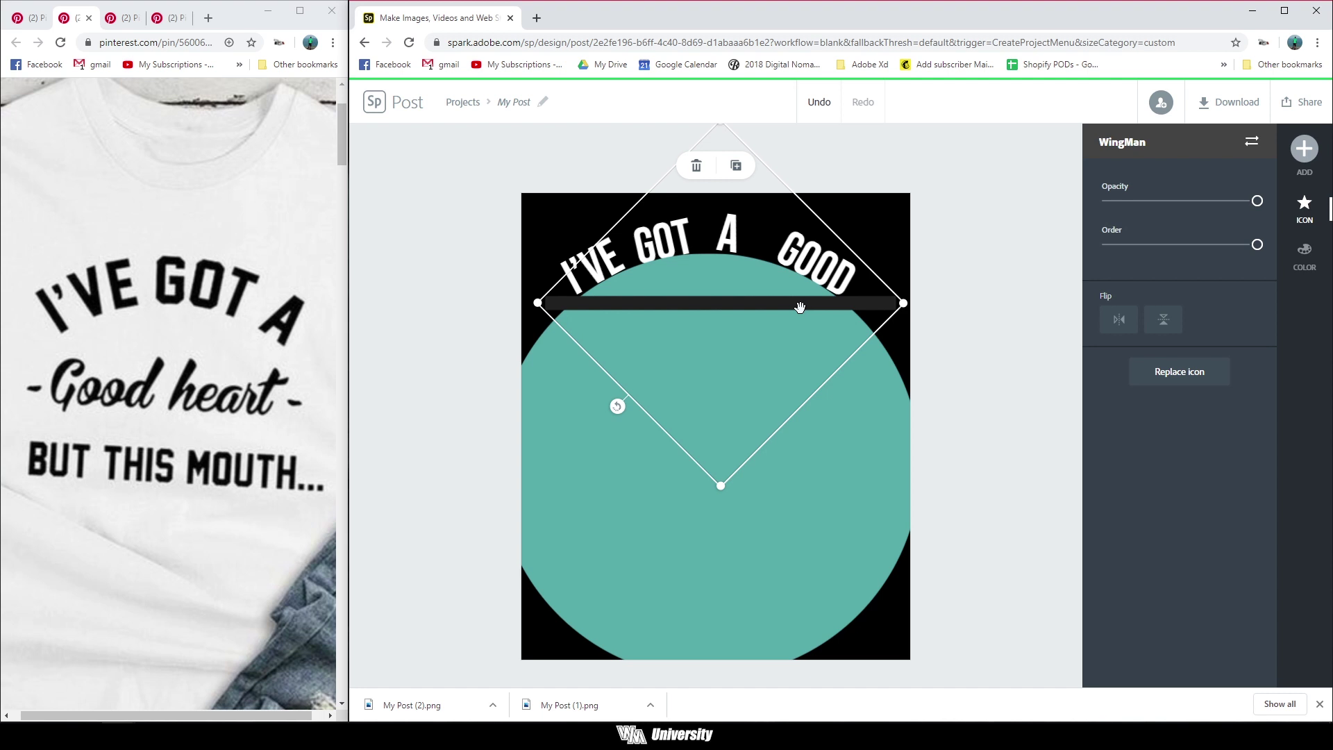
mouse_move(800, 308)
left_mouse_down()
mouse_move(781, 306)
mouse_move(792, 308)
left_mouse_up()
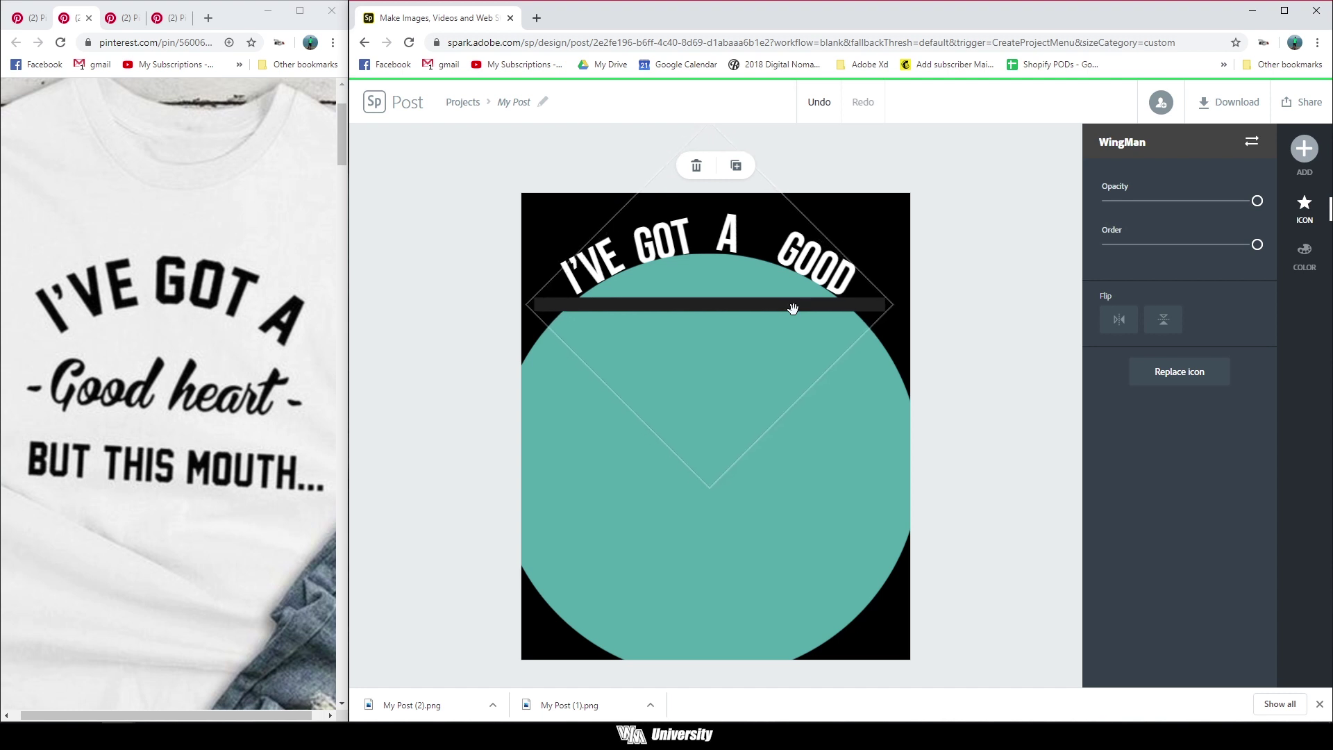
left_click(1305, 255)
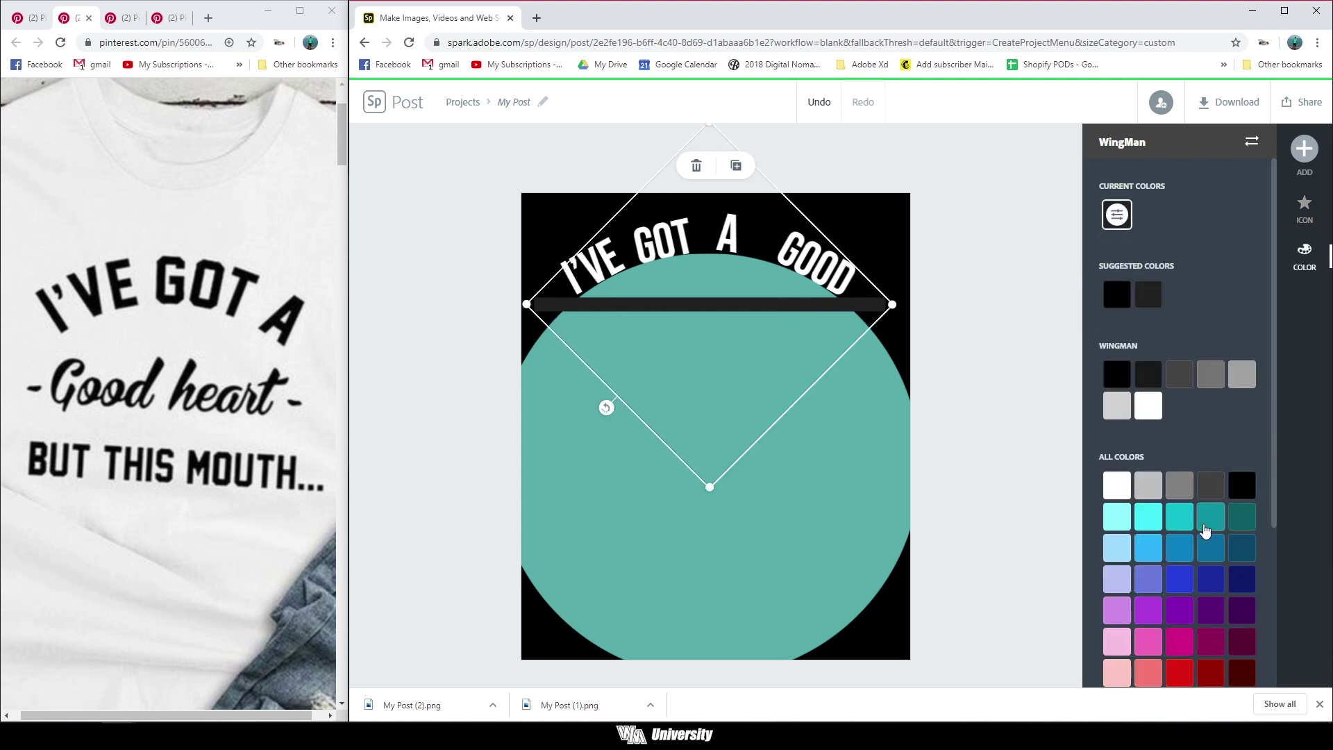
left_click(1180, 642)
left_click(826, 370)
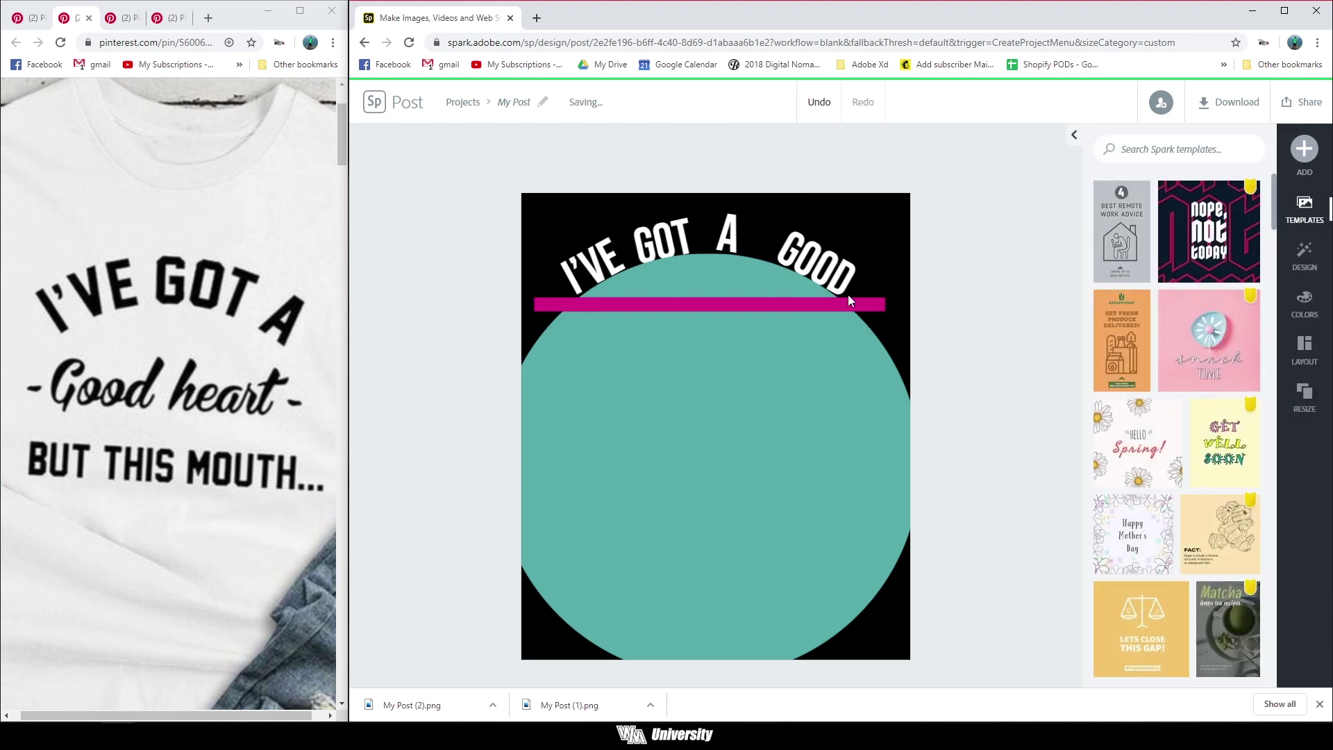
Shift GOT and A along the arc for even spacing and tilt A slightly.
left_click(726, 230)
left_click_drag(672, 241, 690, 260)
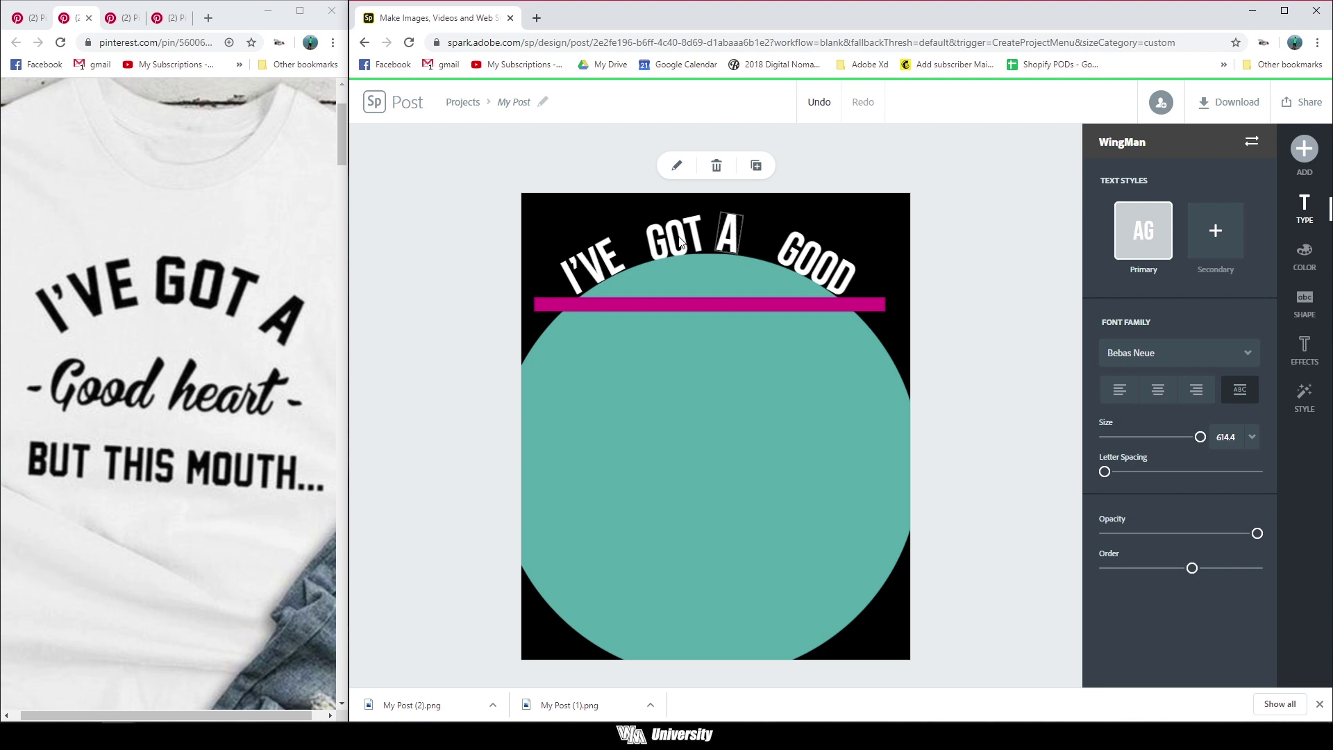
left_click(686, 241)
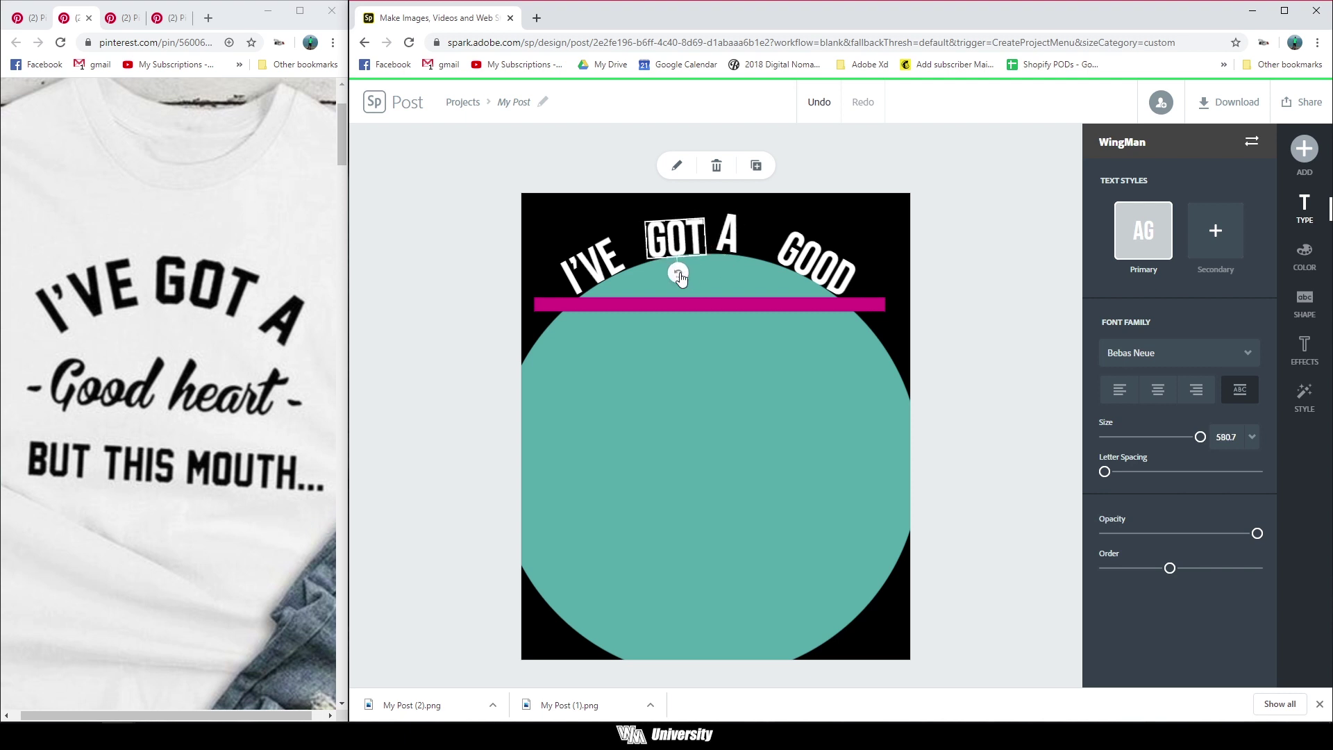
left_click_drag(726, 234, 739, 231)
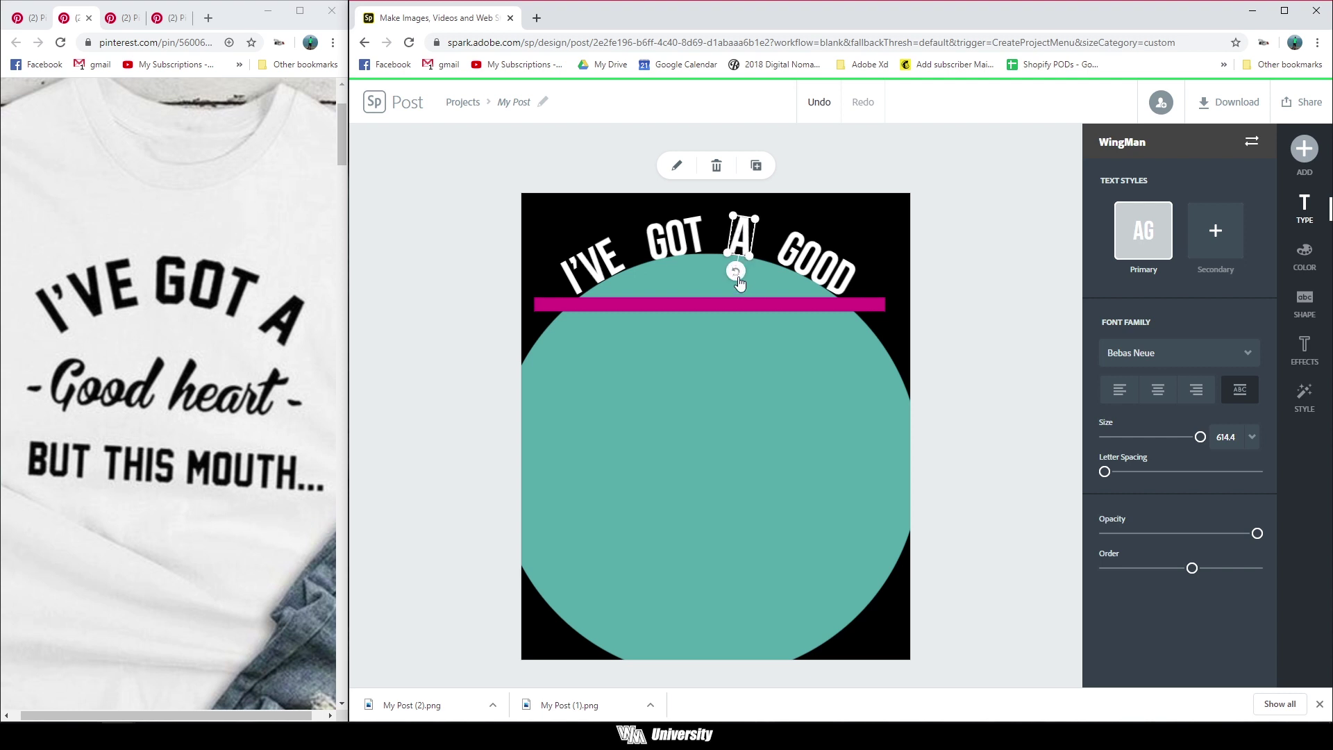
left_click_drag(742, 281, 735, 274)
Delete the magenta bar and the teal circle.
left_click(804, 322)
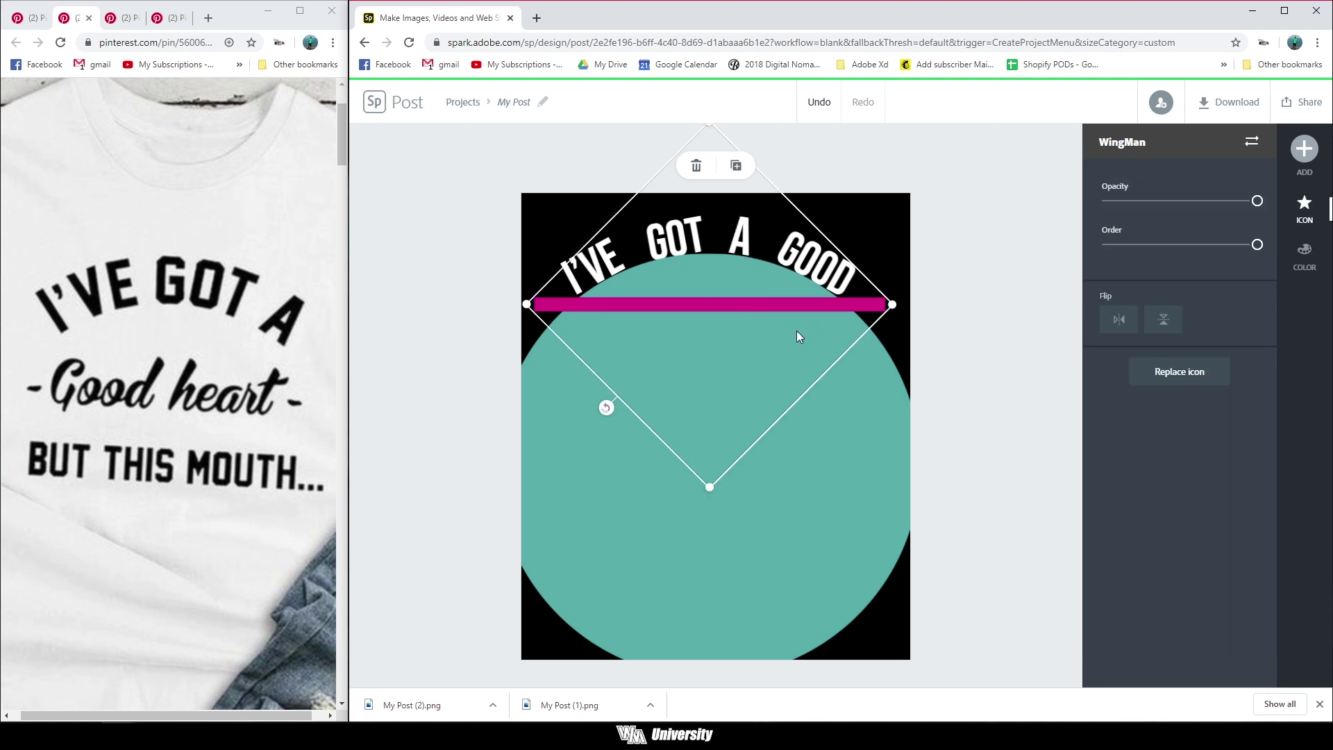
key("Delete")
left_click(860, 459)
key("Delete")
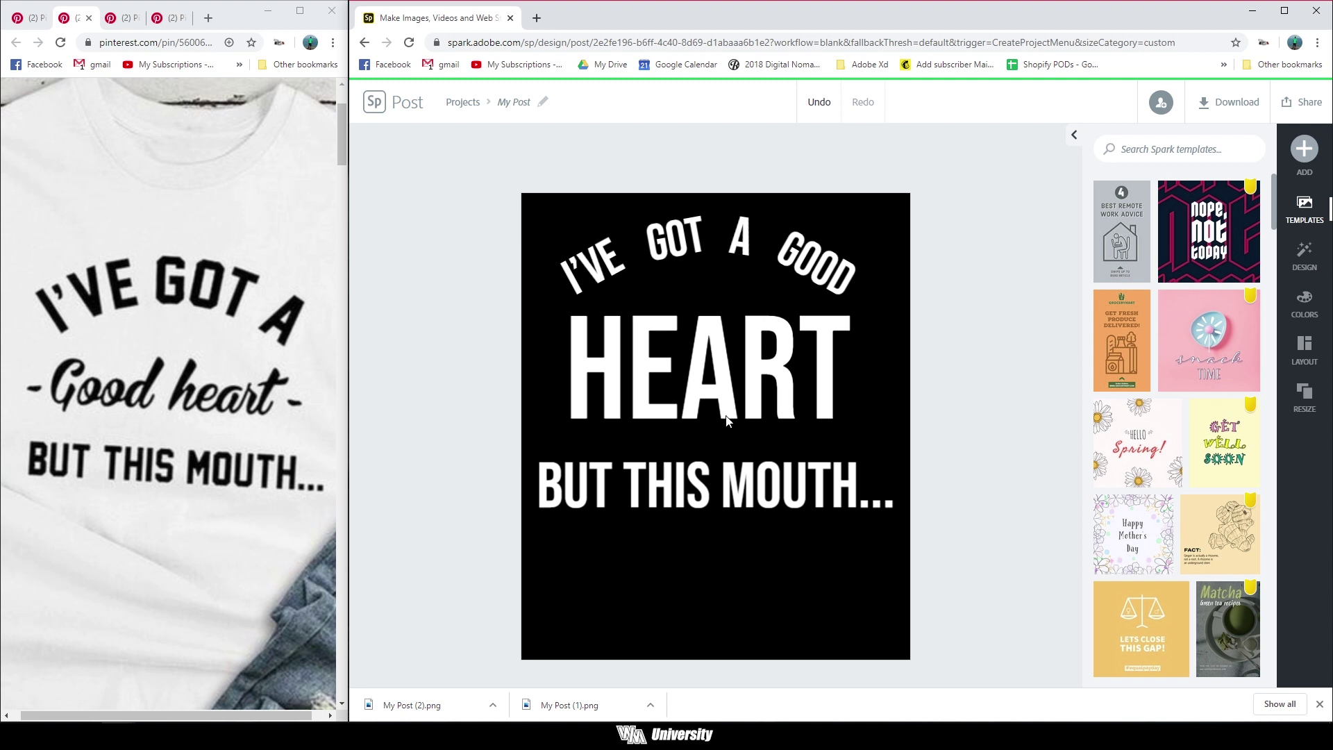
Switch HEART to Yellowtail script, then export the design as a PNG with transparent background.
left_click(804, 387)
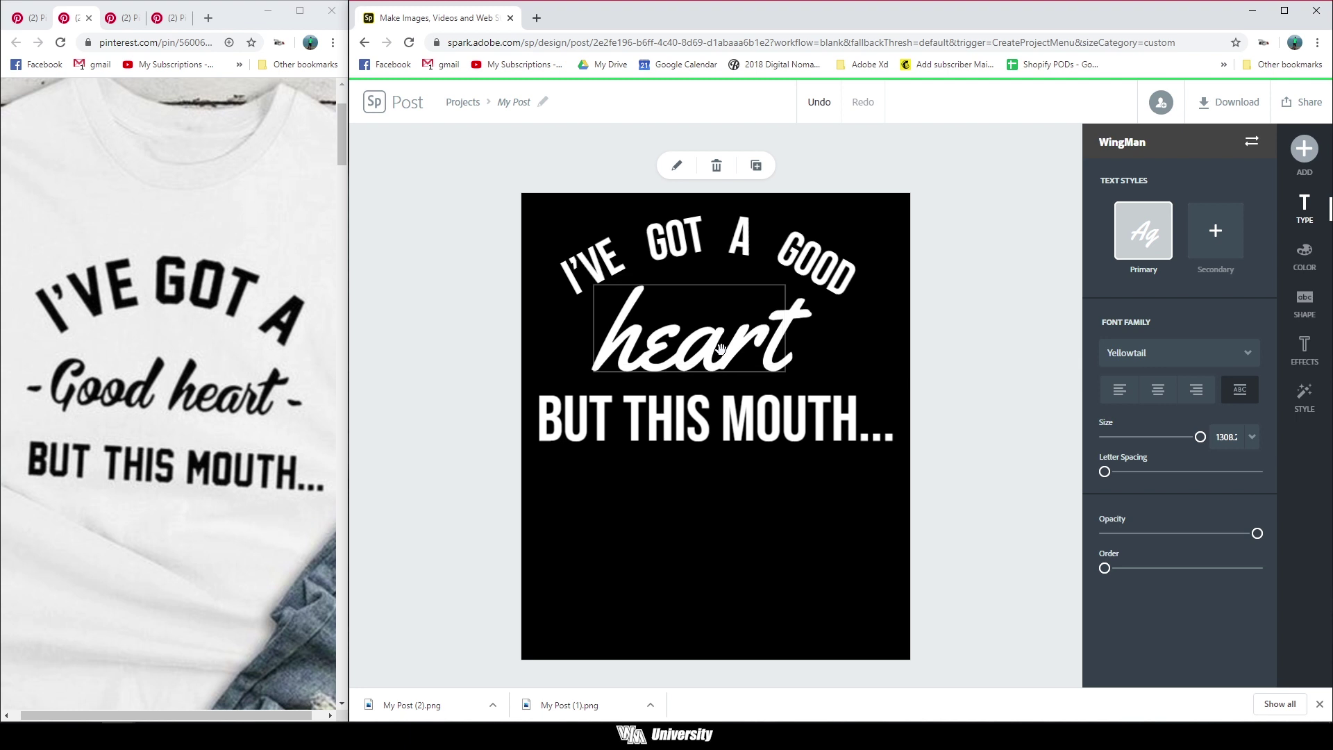
left_click(715, 484)
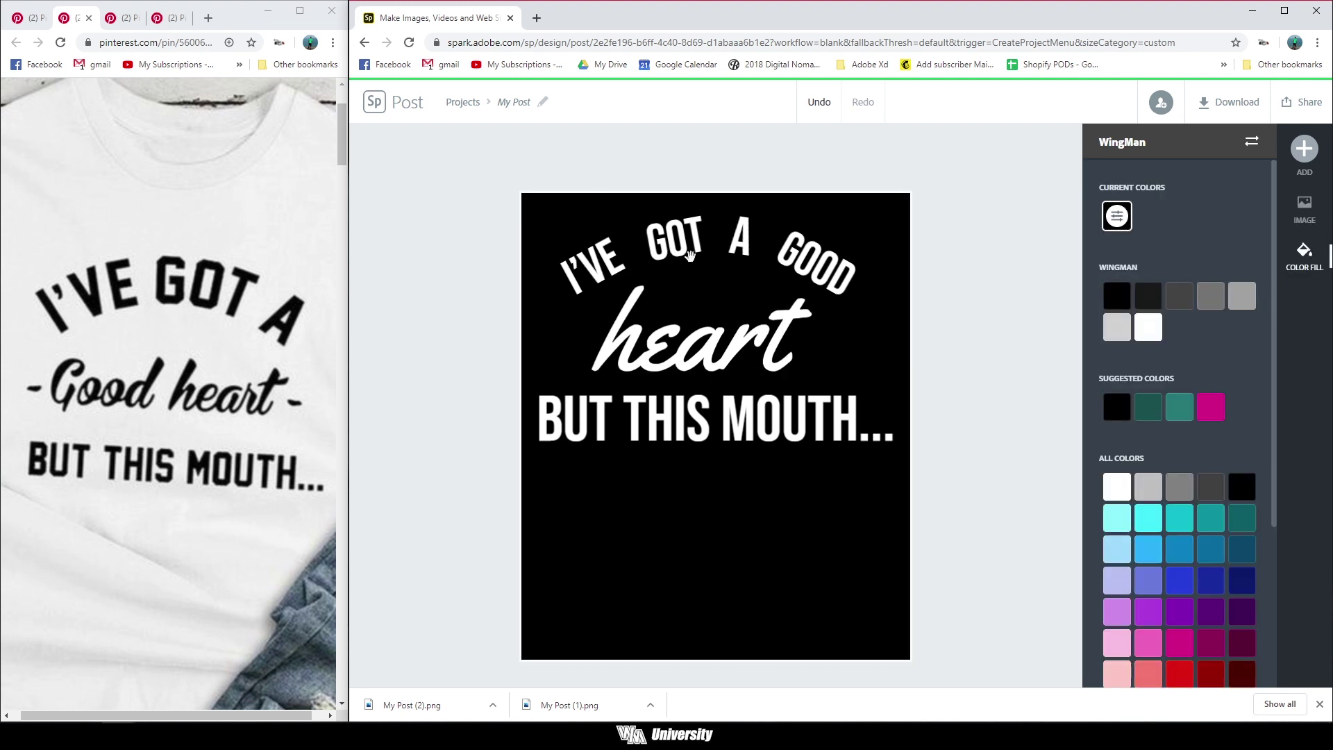
left_click(1237, 117)
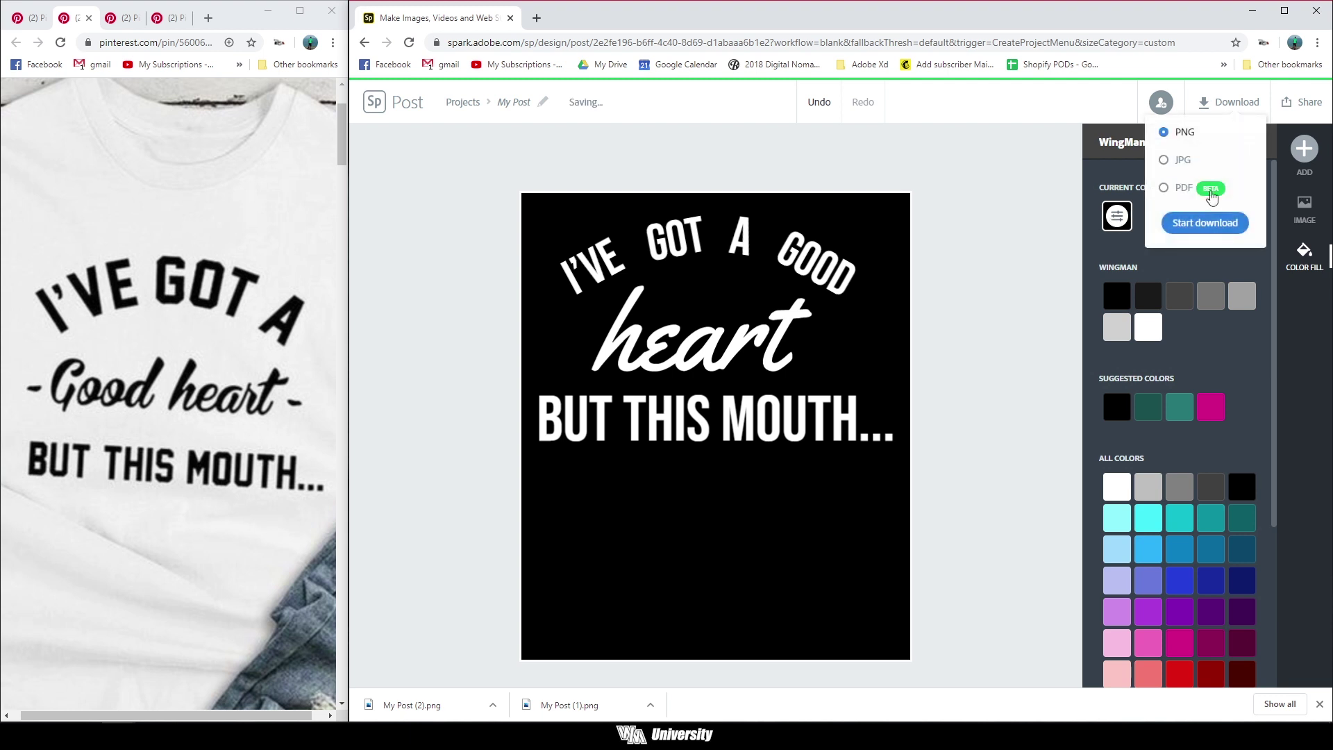
left_click(1206, 222)
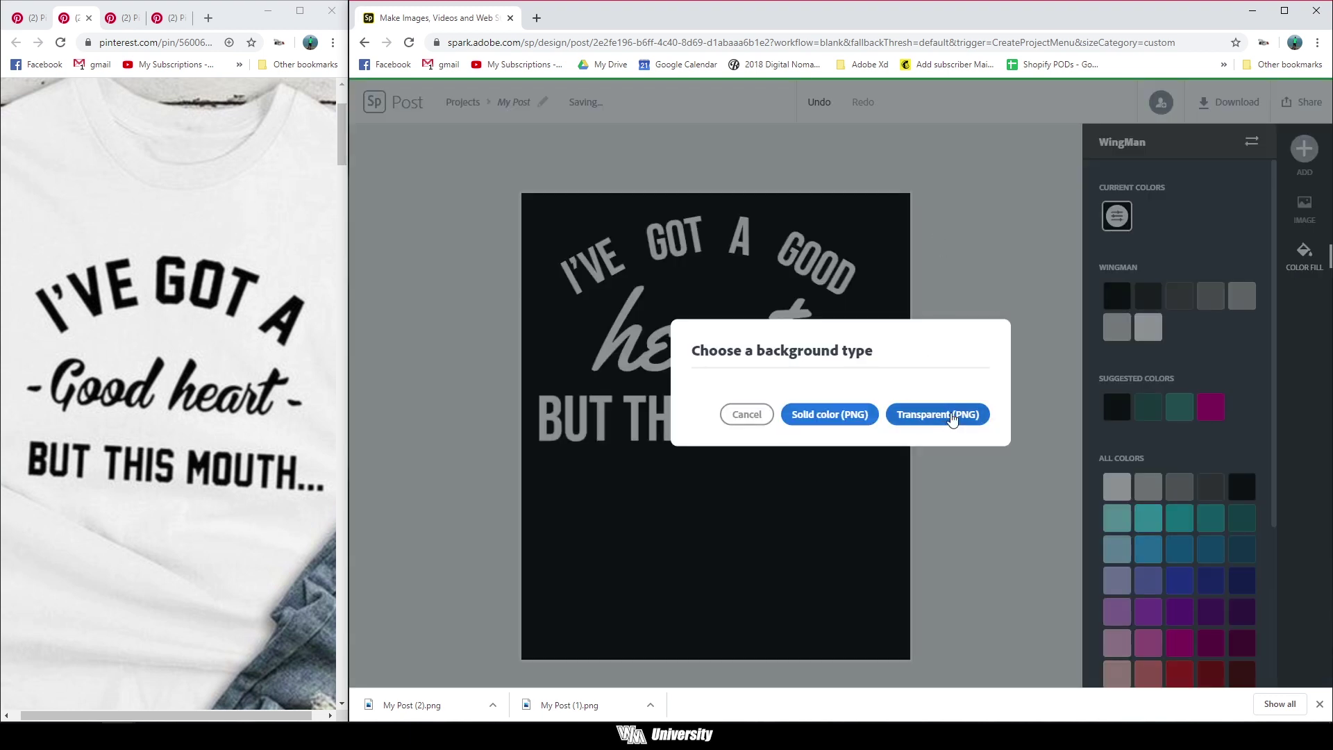
left_click(946, 414)
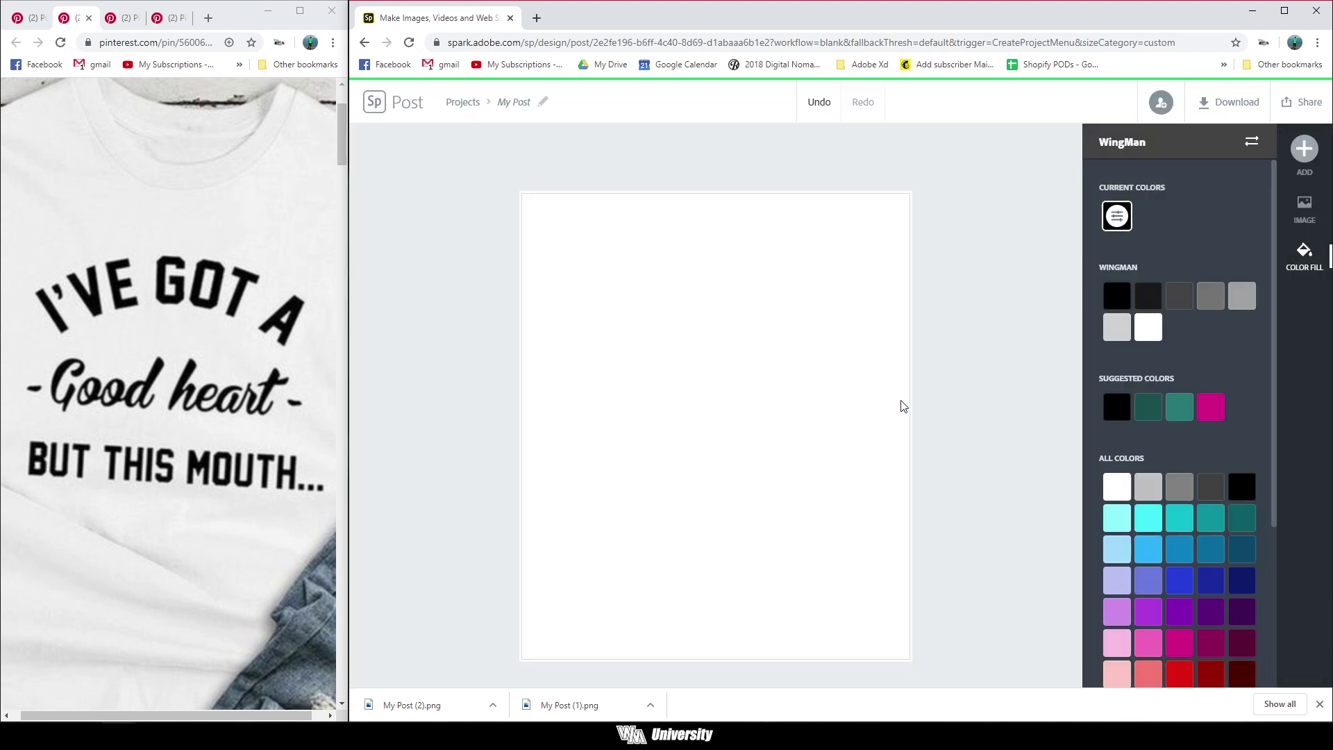